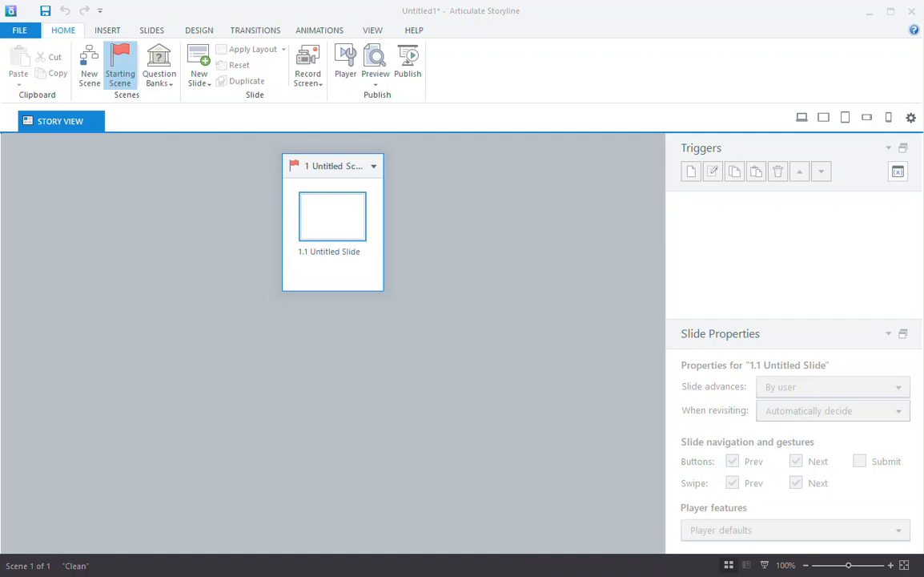
{"action": "right_click", "coordinate": [186, 575]}
{"action": "left_click", "coordinate": [180, 483]}
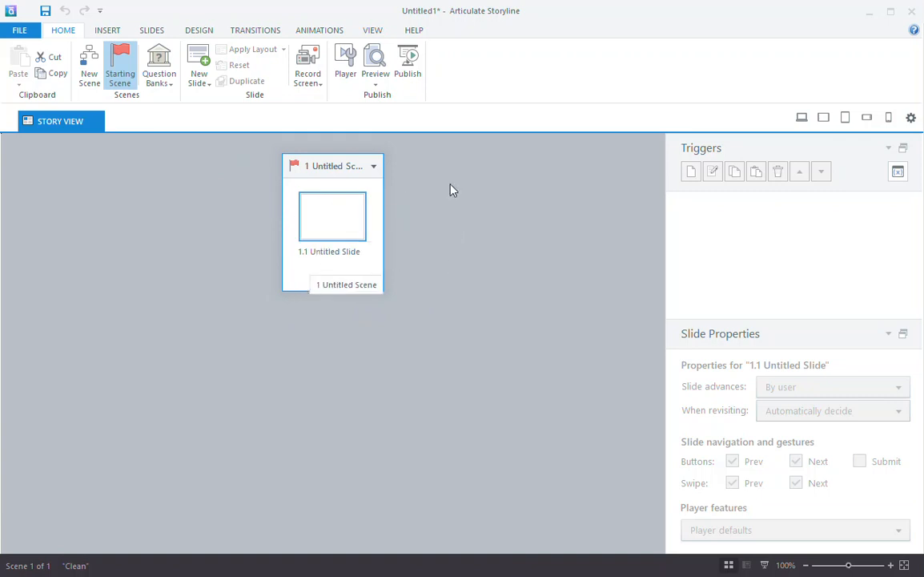
Open slide 1.1 for editing and zoom the slide to fit its editing window.
{"action": "double_click", "coordinate": [312, 222]}
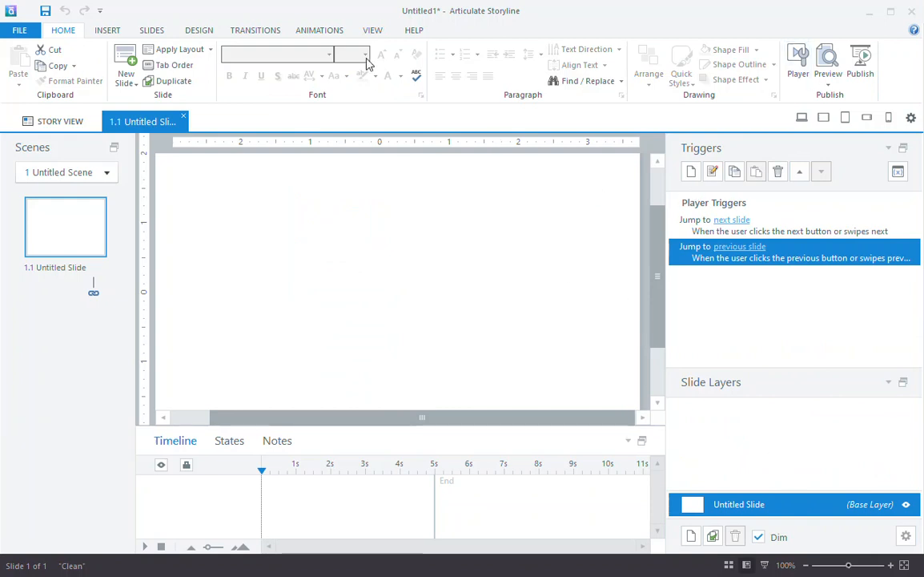
{"action": "left_click", "coordinate": [374, 30]}
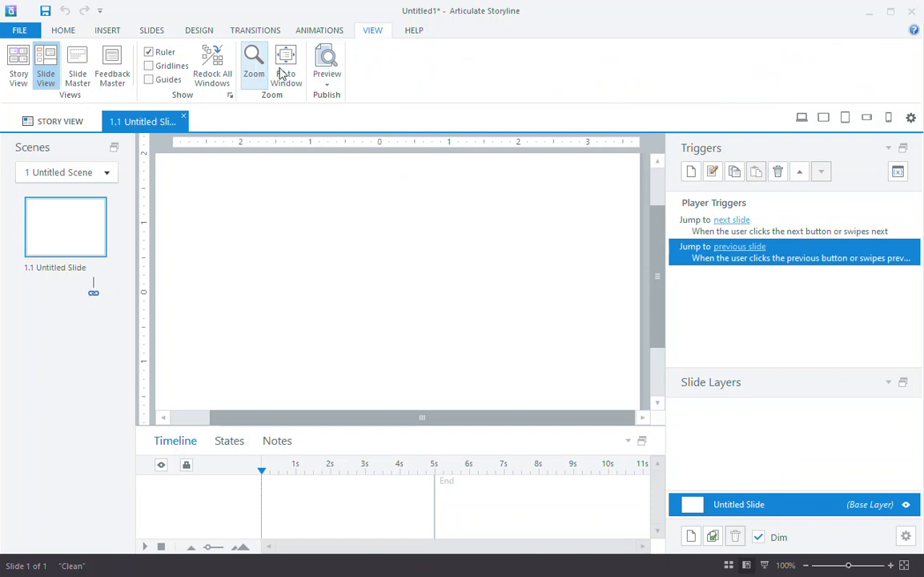
{"action": "left_click", "coordinate": [254, 71]}
{"action": "left_click", "coordinate": [420, 290]}
{"action": "left_click", "coordinate": [437, 400]}
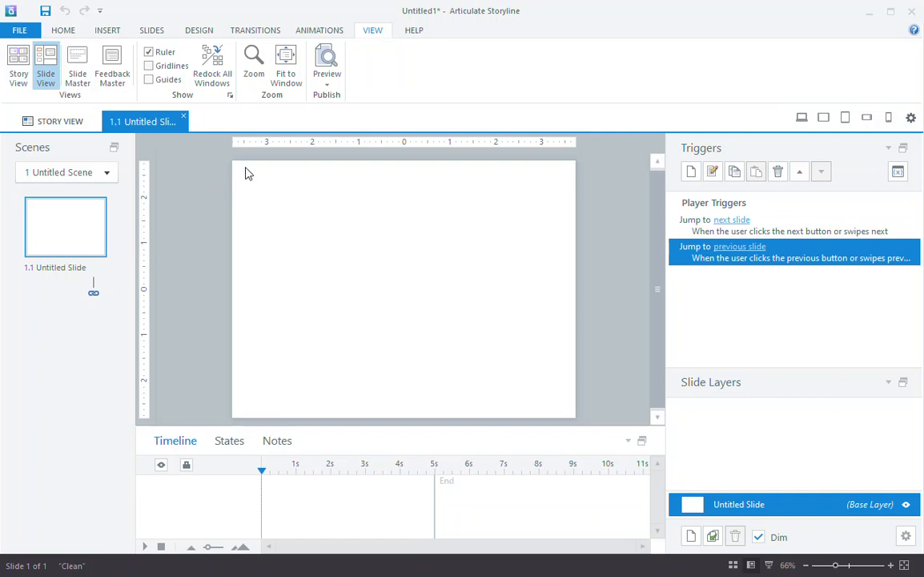
Draw a plain rectangle that covers the whole slide.
{"action": "left_click", "coordinate": [103, 34]}
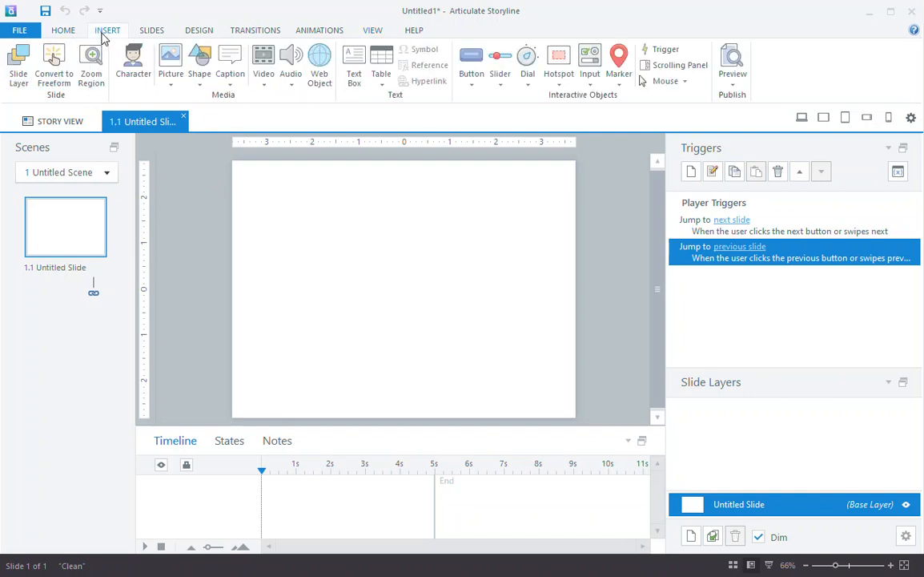
{"action": "left_click", "coordinate": [199, 68]}
{"action": "left_click", "coordinate": [190, 133]}
{"action": "mouse_move", "coordinate": [232, 160]}
{"action": "left_mouse_down"}
{"action": "mouse_move", "coordinate": [344, 289]}
{"action": "mouse_move", "coordinate": [574, 418]}
{"action": "left_mouse_up"}
Give the full-slide rectangle a solid light gray fill from the theme colors.
{"action": "right_click", "coordinate": [496, 321]}
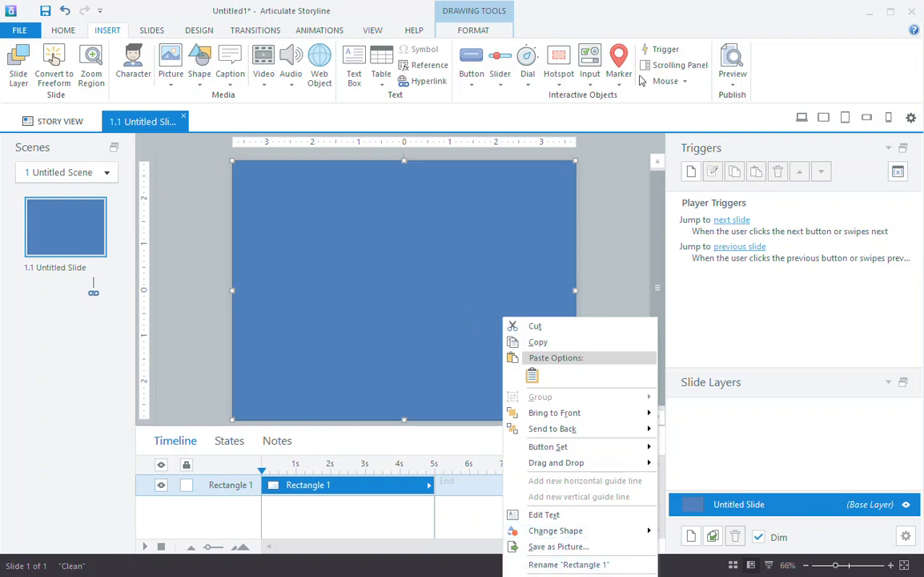
{"action": "left_click", "coordinate": [558, 576]}
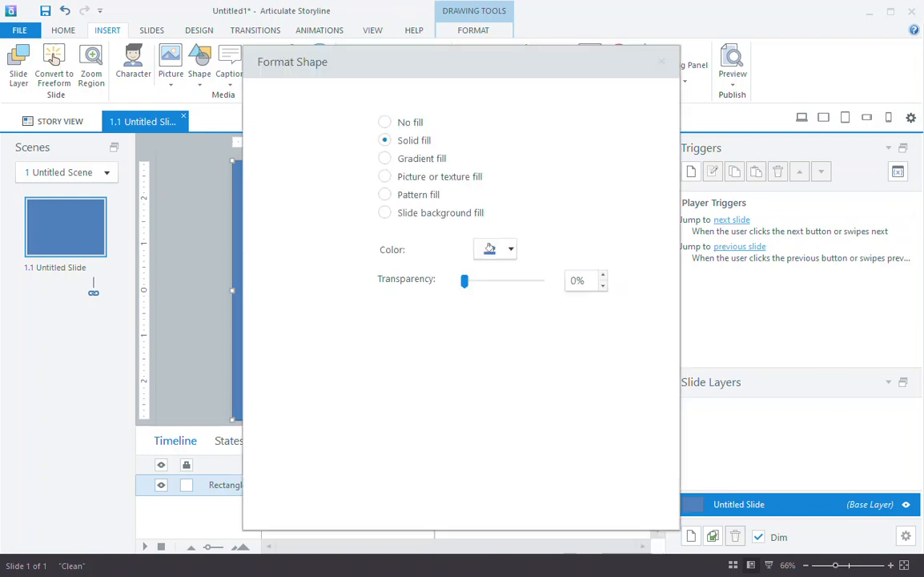
{"action": "left_click", "coordinate": [496, 251]}
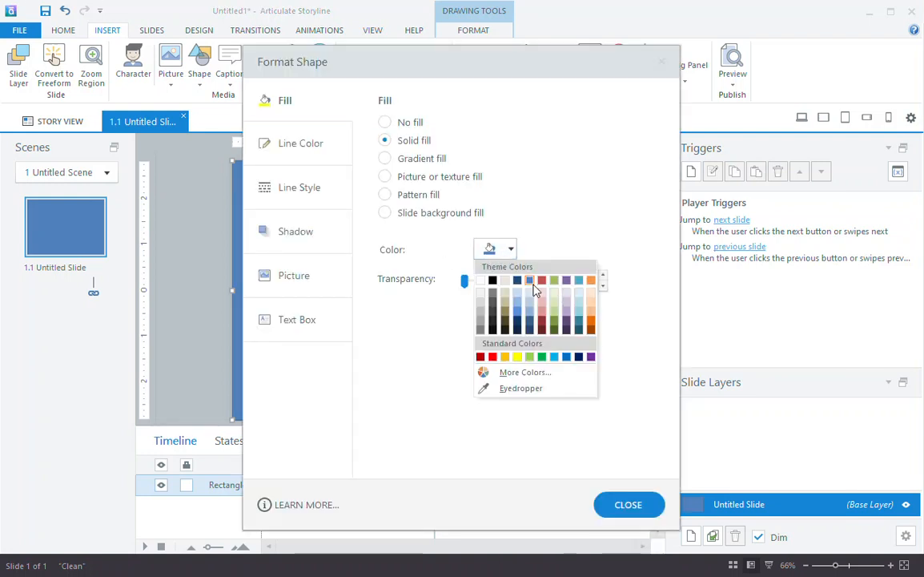
{"action": "left_click", "coordinate": [482, 318]}
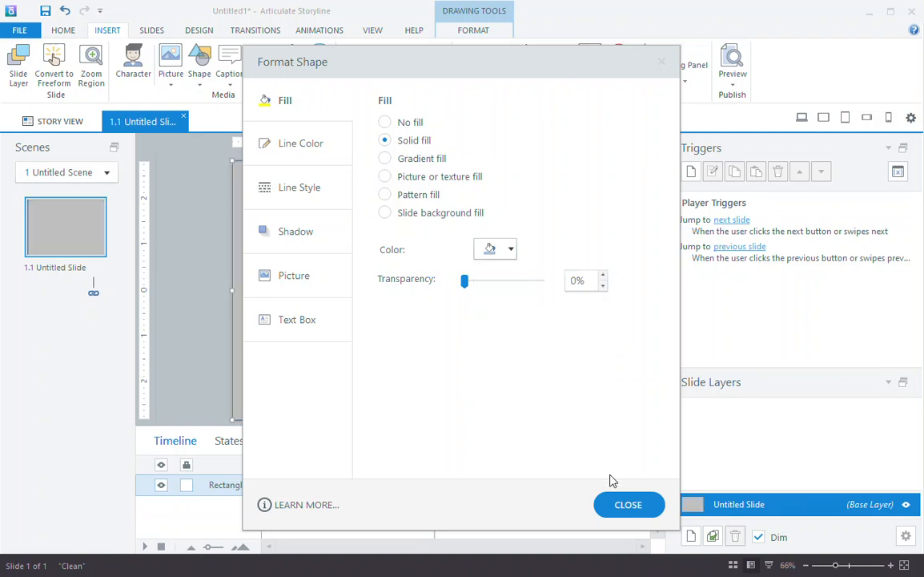
{"action": "left_click", "coordinate": [628, 504]}
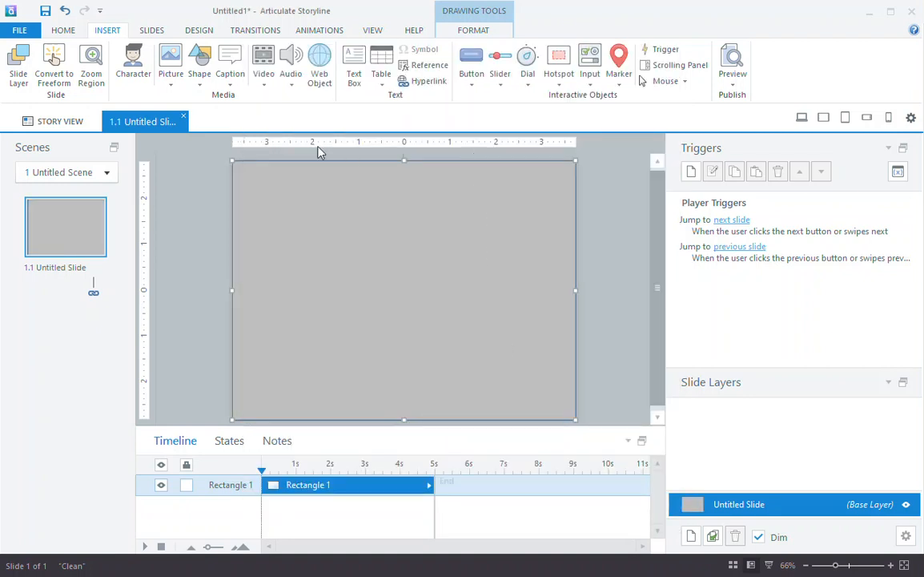
Remove the outline of the full-slide rectangle by setting its line color to No line.
{"action": "right_click", "coordinate": [262, 185]}
{"action": "left_click", "coordinate": [312, 498]}
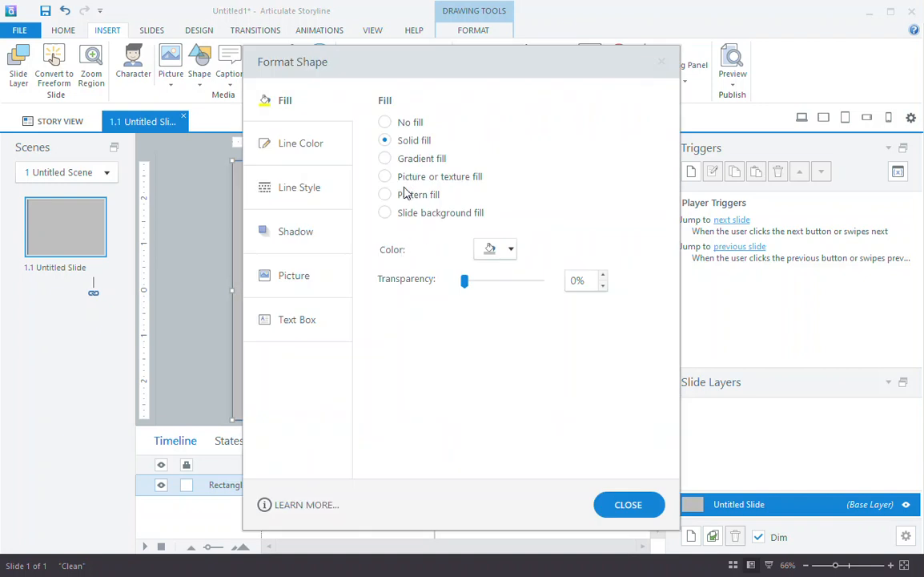
{"action": "left_click", "coordinate": [289, 141]}
{"action": "left_click", "coordinate": [386, 121]}
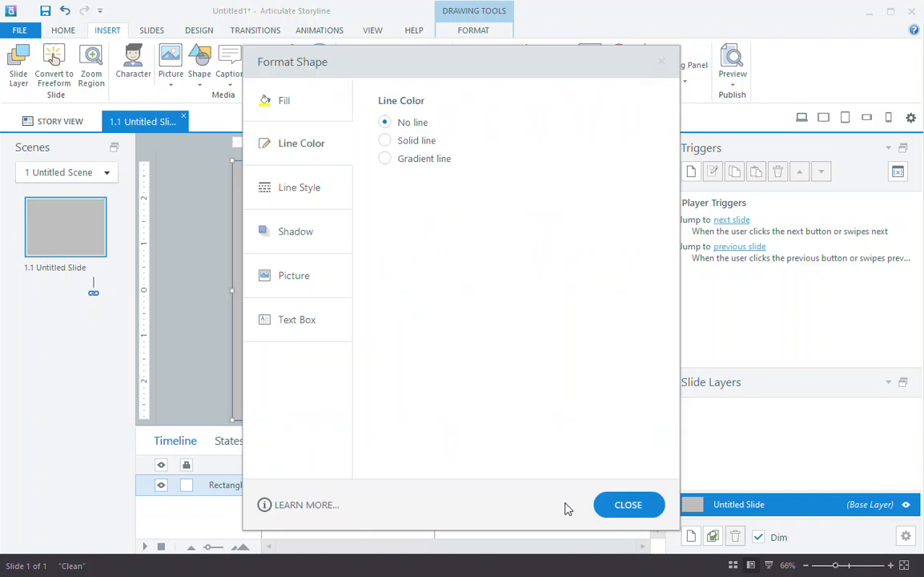
{"action": "left_click", "coordinate": [629, 505]}
{"action": "left_click", "coordinate": [624, 278]}
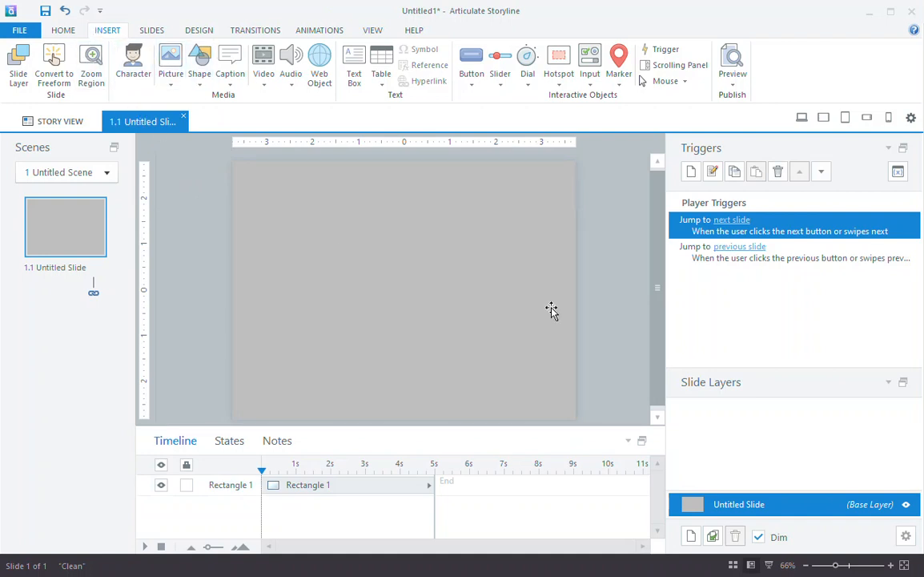
Rename the base layer of the slide as Background.
{"action": "double_click", "coordinate": [751, 504]}
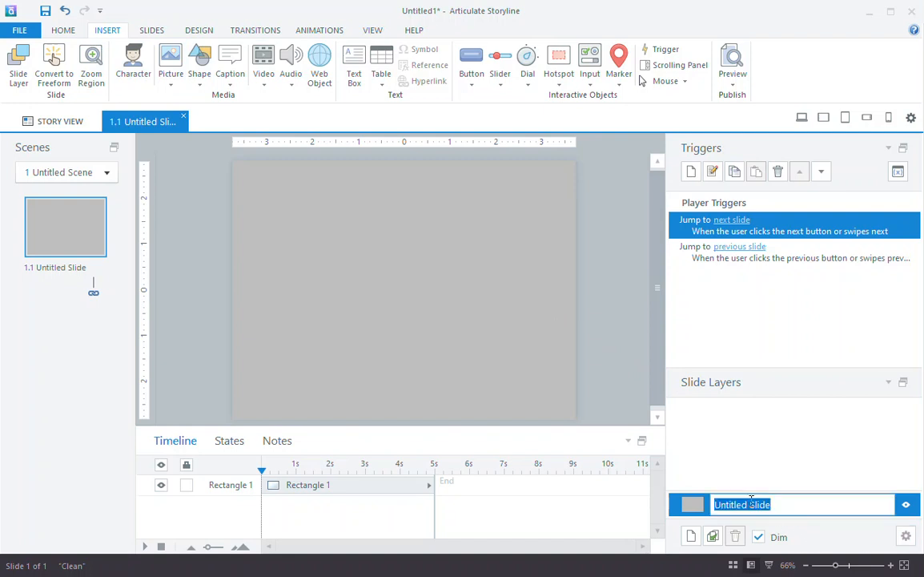
{"action": "type", "text": "B"}
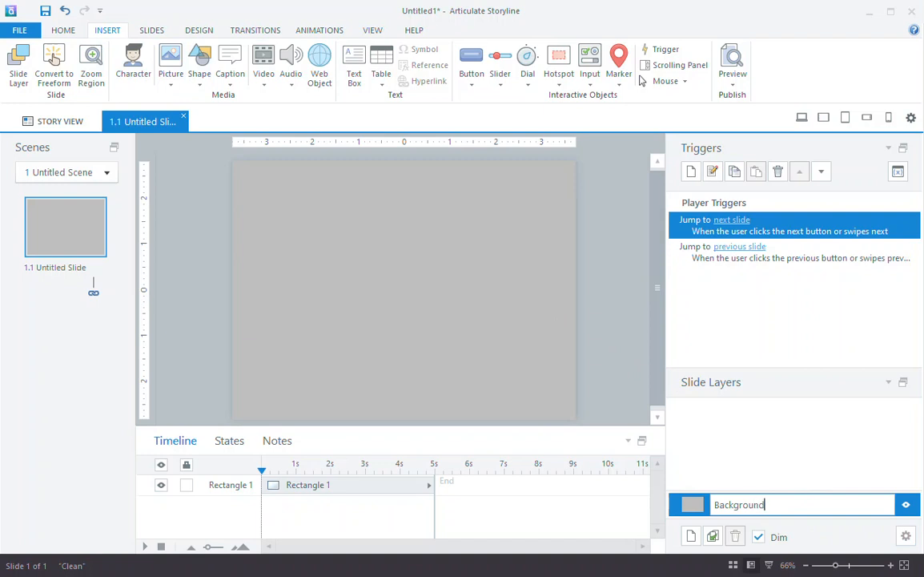
{"action": "type", "text": "ackground"}
{"action": "key", "text": "Return"}
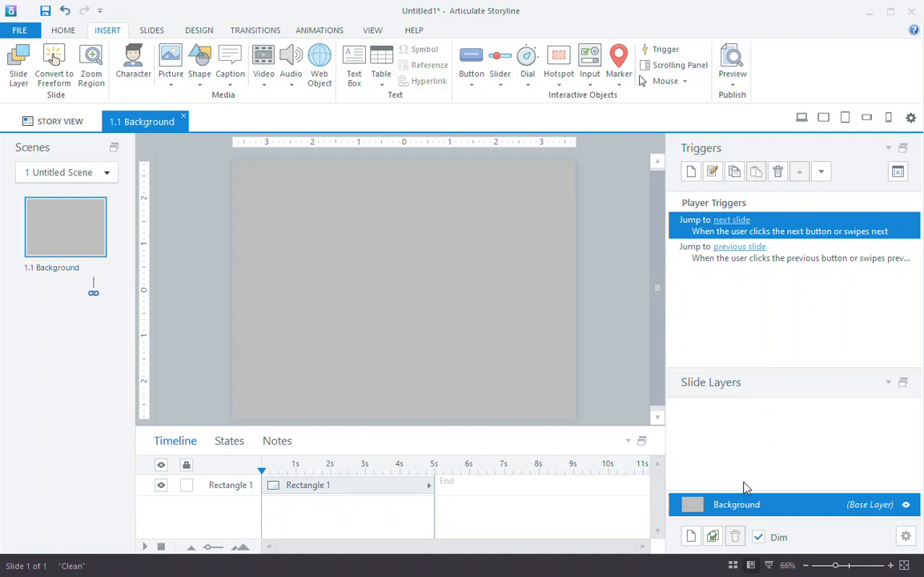
Draw a narrow rounded rectangle along the slide's left side, nearly as tall as the slide.
{"action": "left_click", "coordinate": [200, 64]}
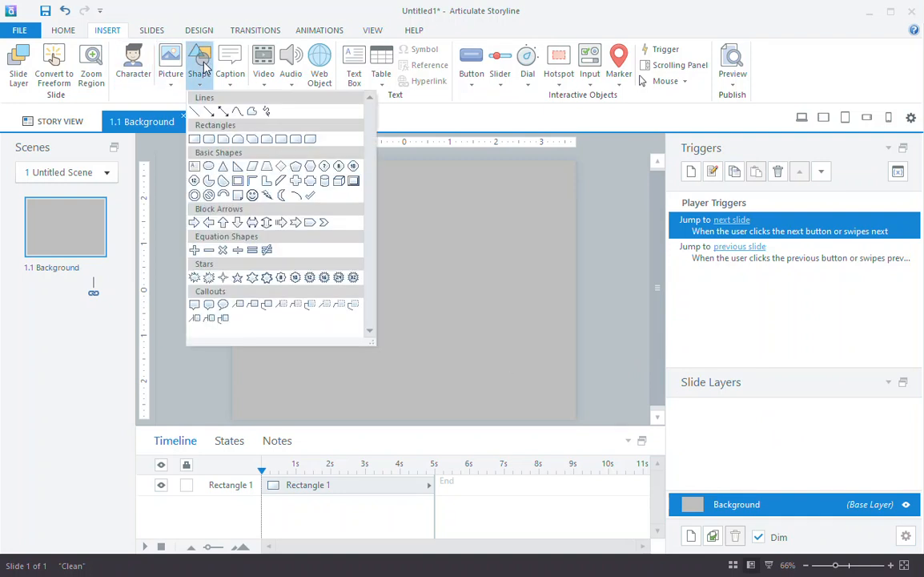
{"action": "left_click", "coordinate": [208, 140]}
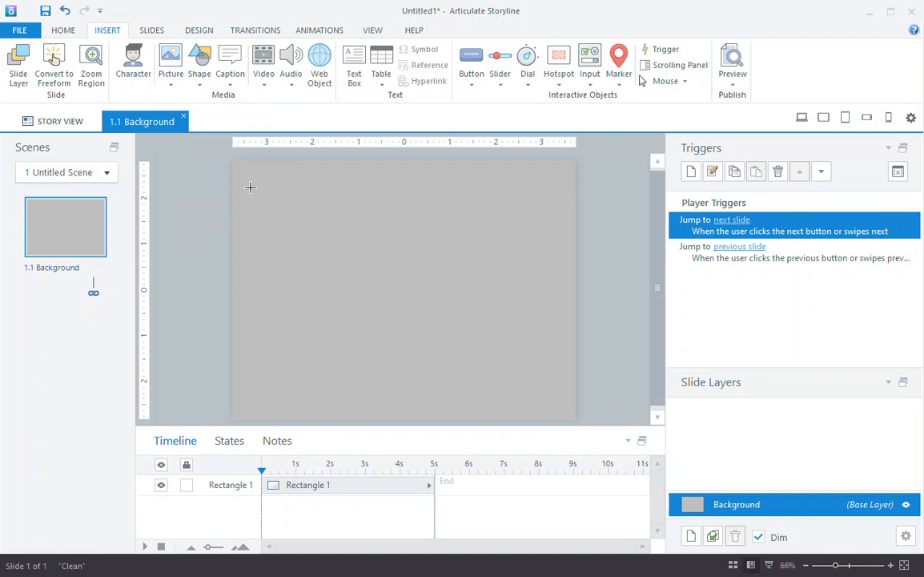
{"action": "mouse_move", "coordinate": [243, 174]}
{"action": "left_mouse_down"}
{"action": "mouse_move", "coordinate": [338, 302]}
{"action": "mouse_move", "coordinate": [344, 371]}
{"action": "mouse_move", "coordinate": [322, 401]}
{"action": "mouse_move", "coordinate": [326, 409]}
{"action": "left_mouse_up"}
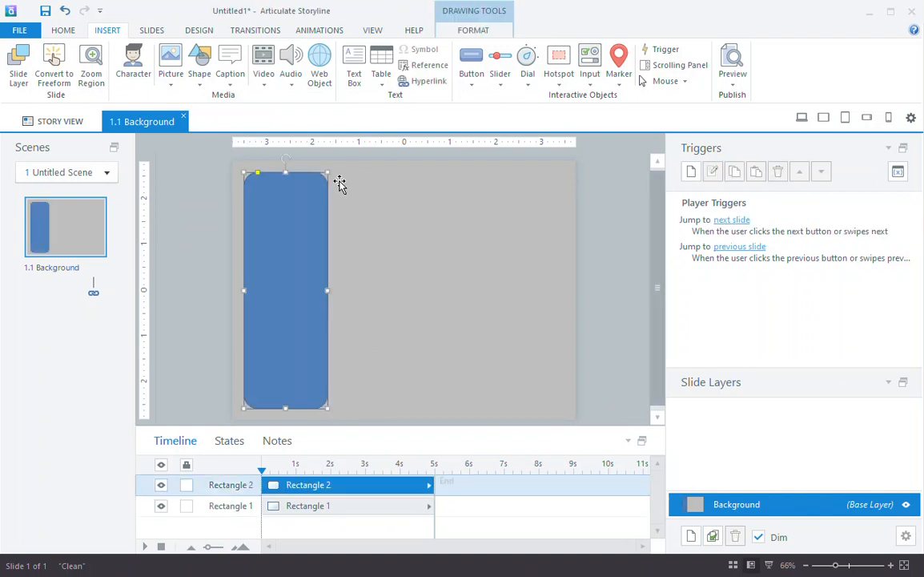
Draw a larger rounded rectangle over the rest of the slide and align it level with the narrow one, leaving a gap between them.
{"action": "left_click", "coordinate": [199, 72]}
{"action": "left_click", "coordinate": [209, 139]}
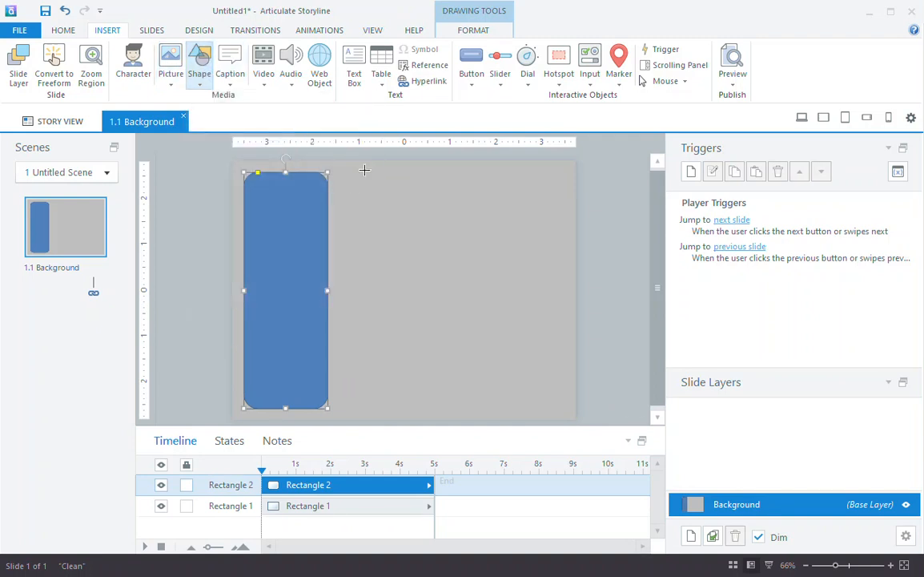
{"action": "mouse_move", "coordinate": [356, 176]}
{"action": "left_mouse_down"}
{"action": "mouse_move", "coordinate": [501, 299]}
{"action": "mouse_move", "coordinate": [530, 363]}
{"action": "mouse_move", "coordinate": [571, 413]}
{"action": "left_mouse_up"}
{"action": "left_click_drag", "start_coordinate": [519, 346], "coordinate": [511, 342]}
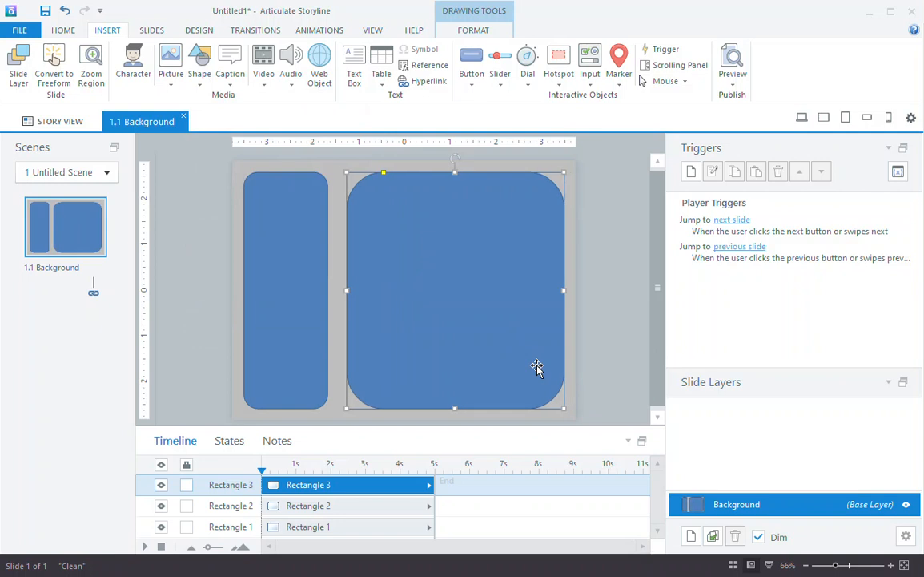
{"action": "key", "text": "Left"}
{"action": "left_click", "coordinate": [613, 352]}
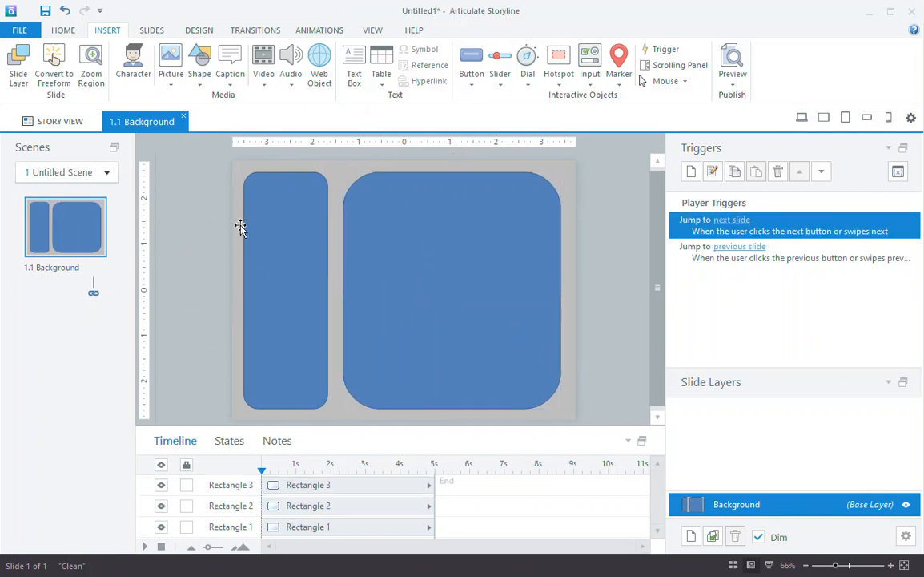
Give the narrow rounded rectangle a solid dark gray fill, using a lighter shade of black from the theme colors.
{"action": "right_click", "coordinate": [314, 203]}
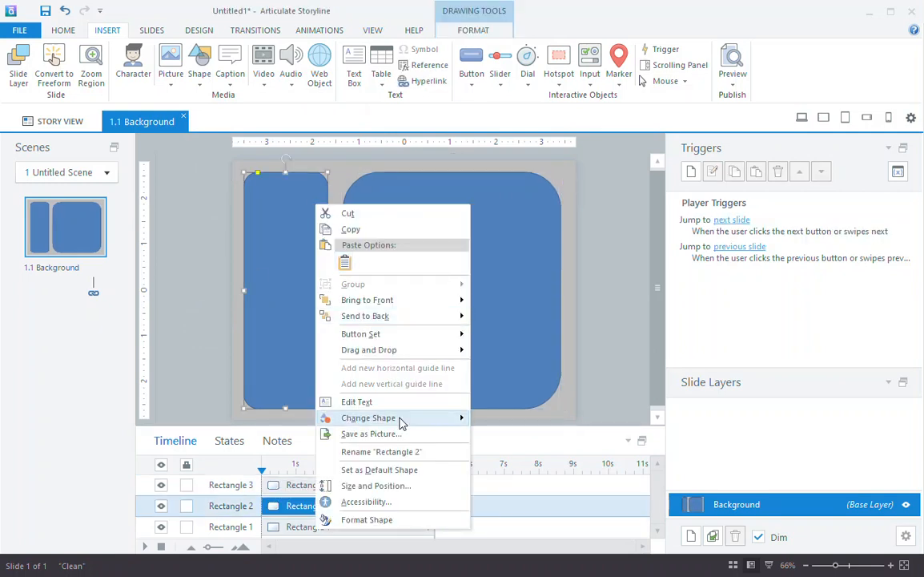
{"action": "left_click", "coordinate": [400, 520]}
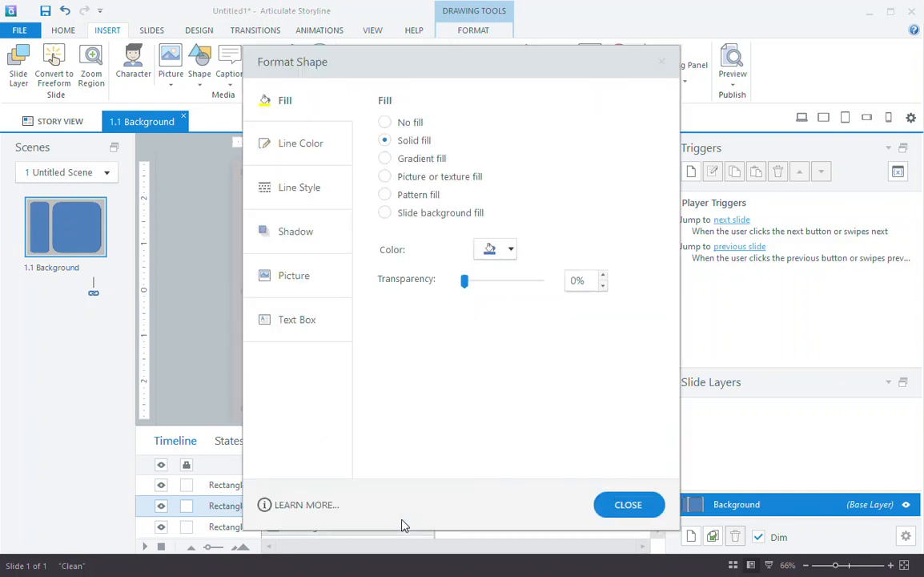
{"action": "left_click", "coordinate": [502, 251]}
{"action": "left_click", "coordinate": [479, 317]}
{"action": "left_click_drag", "start_coordinate": [416, 50], "coordinate": [589, 55]}
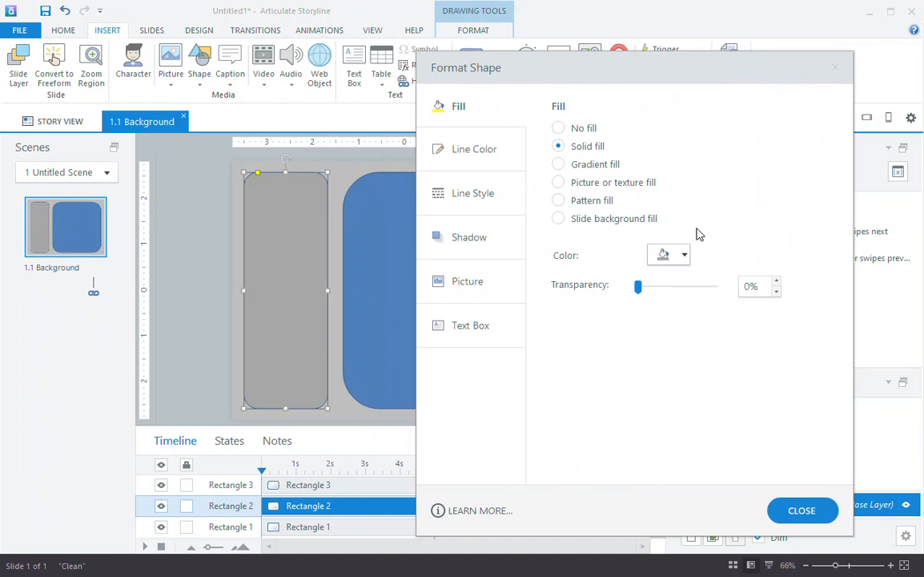
{"action": "left_click", "coordinate": [680, 254]}
{"action": "left_click", "coordinate": [655, 330]}
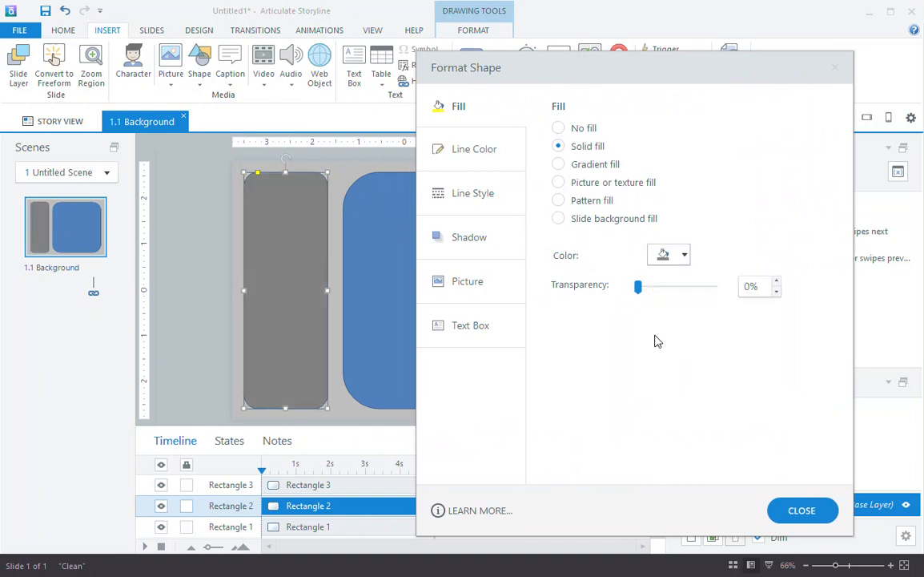
{"action": "left_click", "coordinate": [682, 254]}
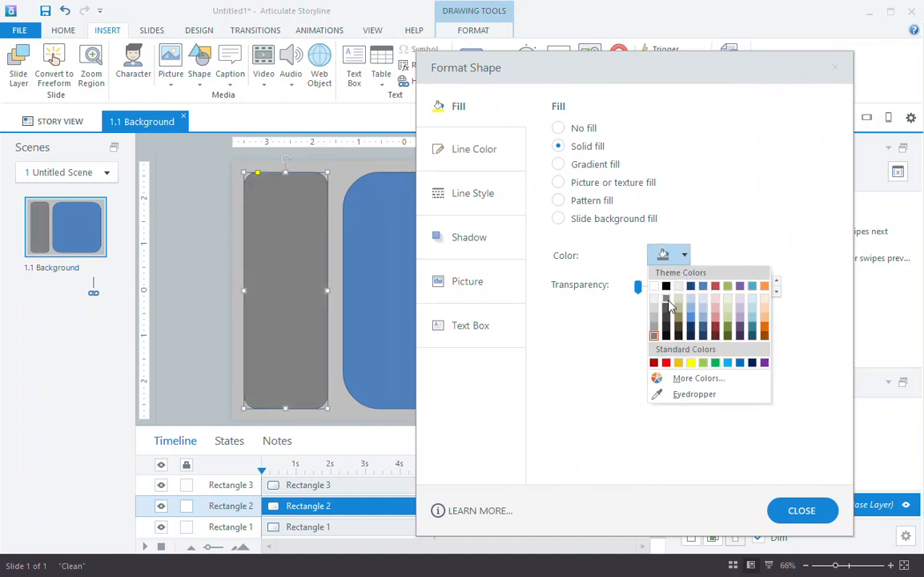
{"action": "left_click", "coordinate": [671, 306]}
{"action": "left_click", "coordinate": [681, 255]}
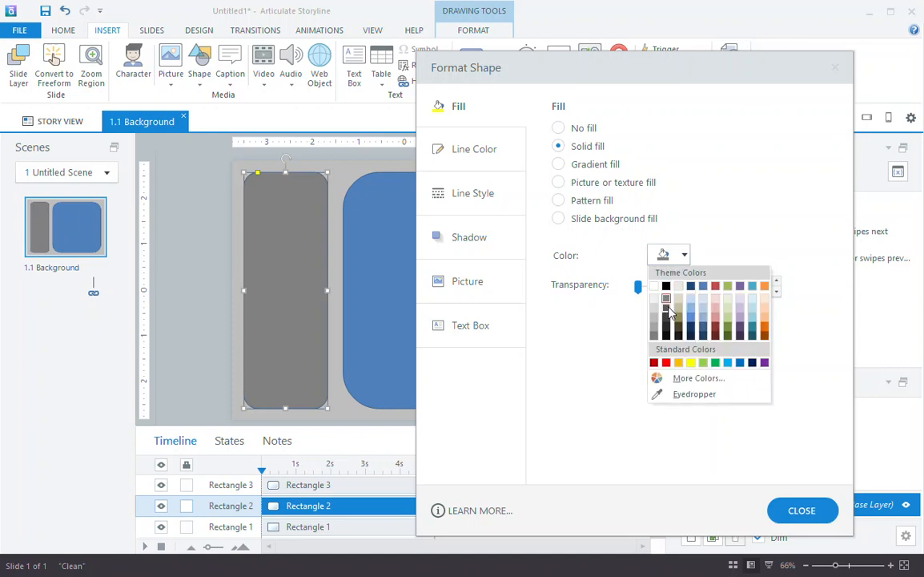
{"action": "left_click", "coordinate": [606, 280]}
Fill the large rounded rectangle with solid black, then clear the selection.
{"action": "left_click", "coordinate": [362, 248]}
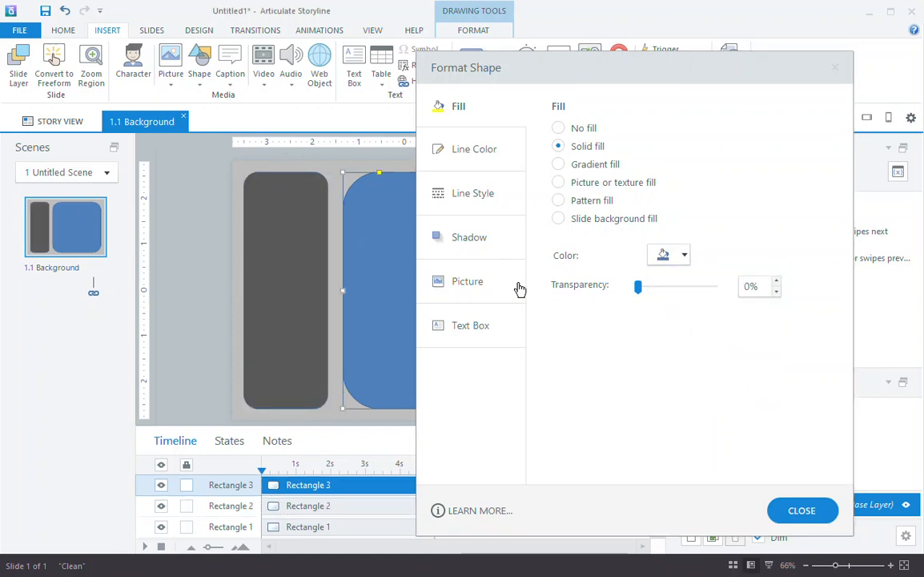
{"action": "left_click", "coordinate": [677, 254]}
{"action": "left_click", "coordinate": [666, 287]}
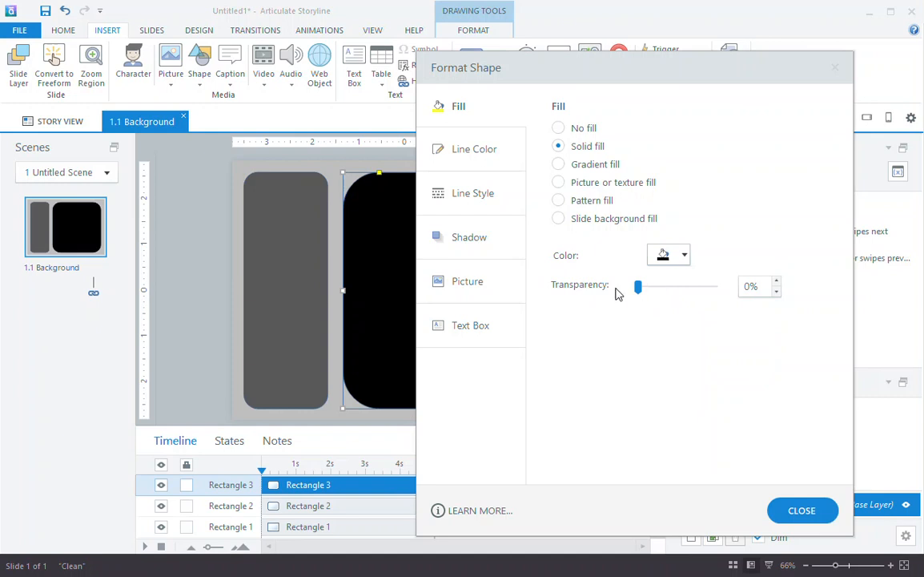
{"action": "left_click", "coordinate": [229, 210]}
{"action": "left_click", "coordinate": [201, 222]}
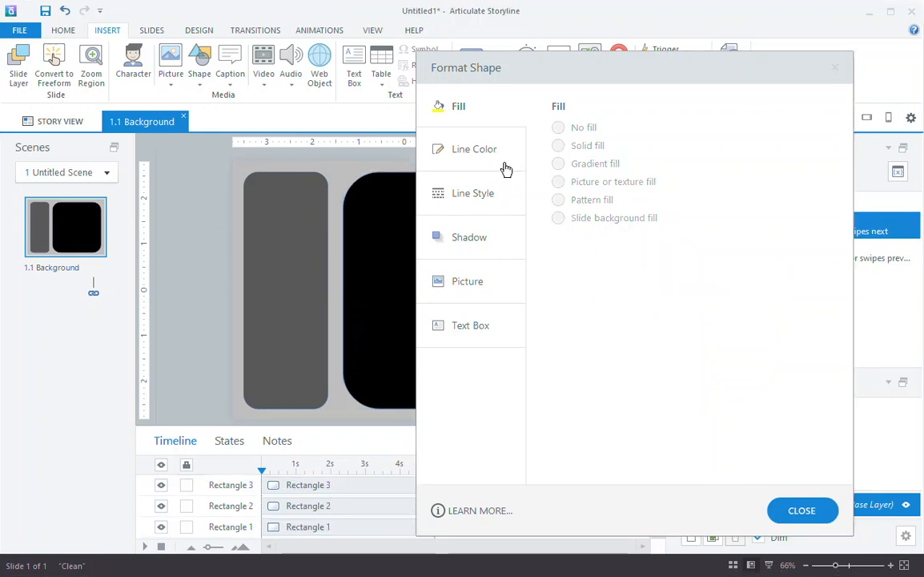
Set the outline color of both rounded rectangles, the narrow one and the large one, to solid black.
{"action": "left_click", "coordinate": [318, 219]}
{"action": "left_click", "coordinate": [488, 159]}
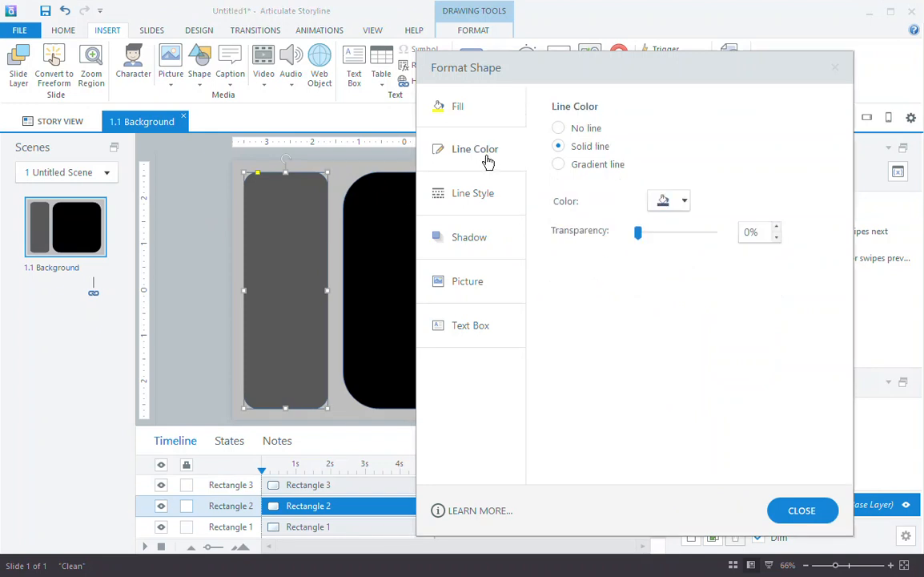
{"action": "left_click", "coordinate": [677, 201]}
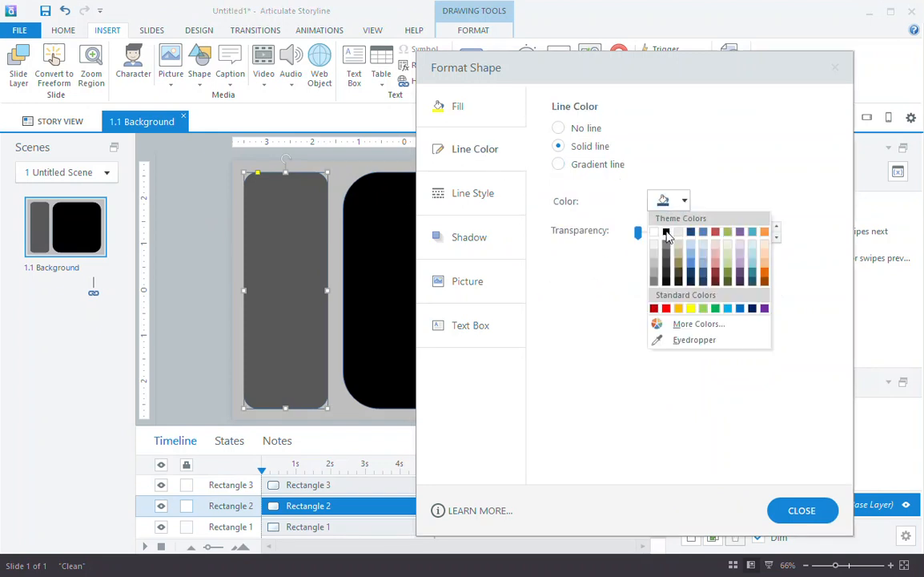
{"action": "left_click", "coordinate": [667, 233]}
{"action": "left_click", "coordinate": [395, 250]}
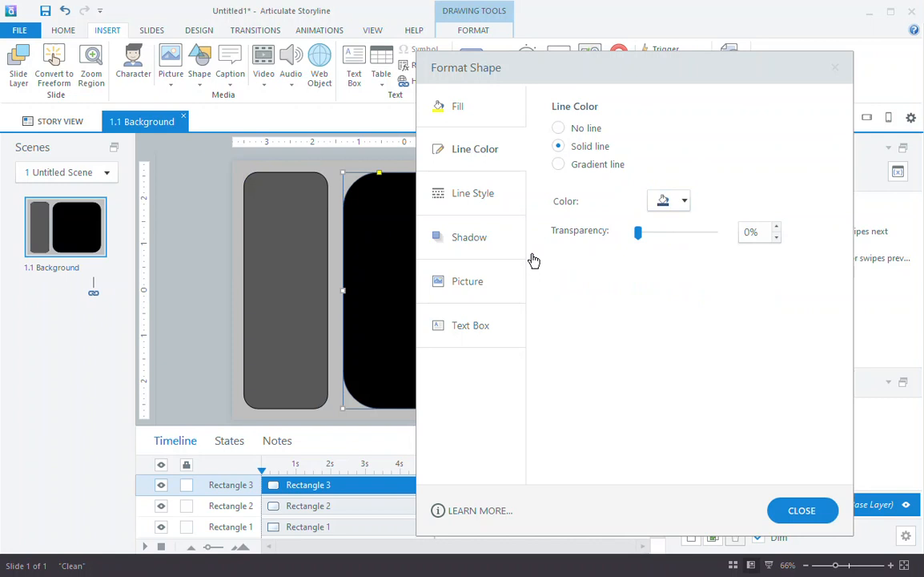
{"action": "left_click", "coordinate": [676, 207]}
{"action": "left_click", "coordinate": [665, 232]}
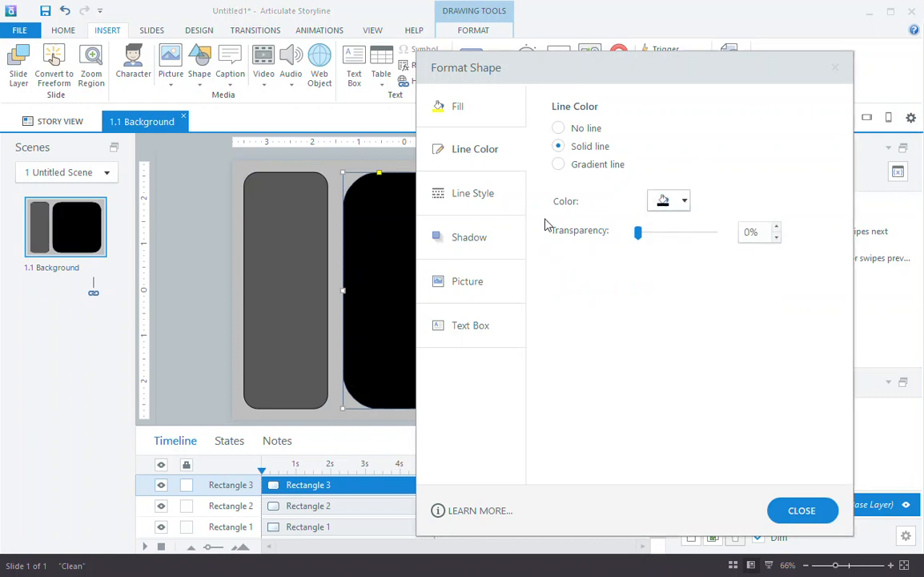
Close the shape formatting dialog and enter the text "Insturctions" in the narrow dark gray rectangle.
{"action": "left_click", "coordinate": [184, 227]}
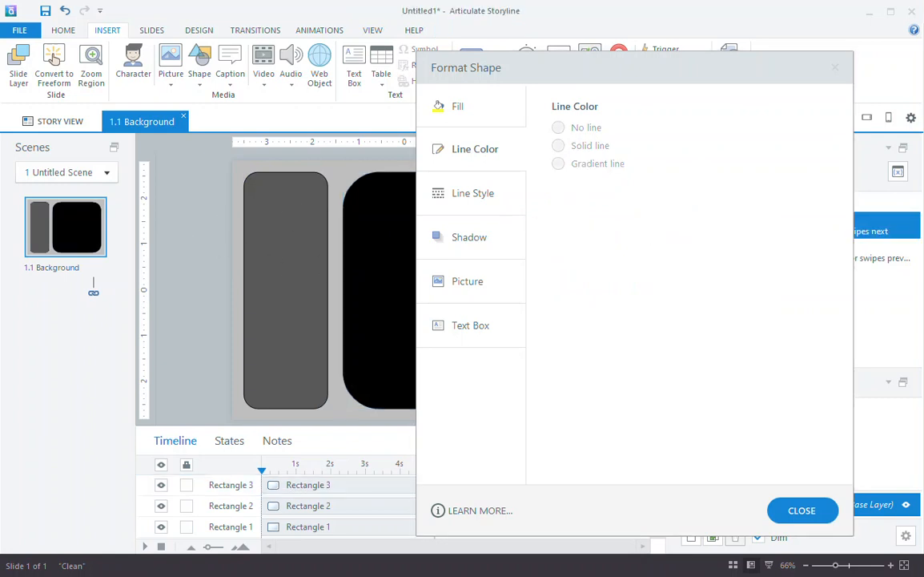
{"action": "left_click", "coordinate": [801, 510]}
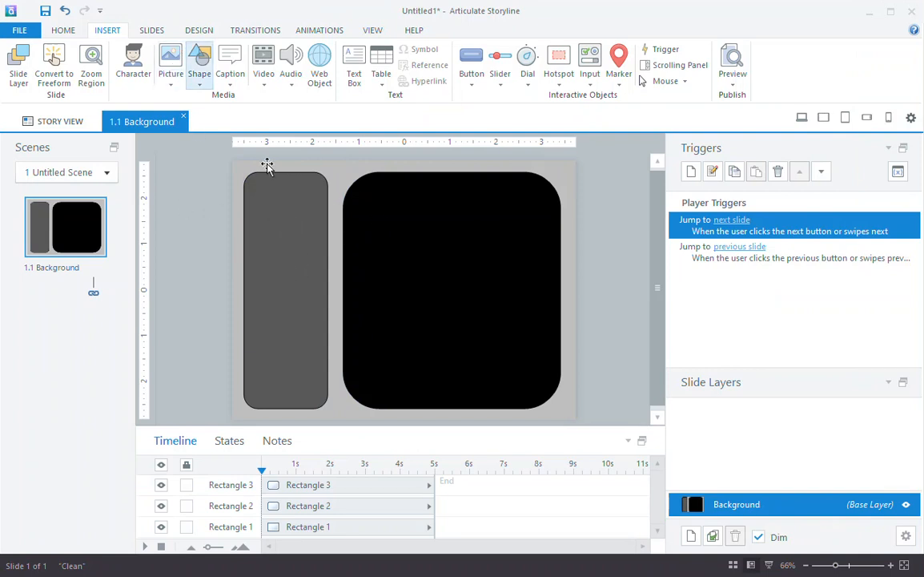
{"action": "left_click", "coordinate": [276, 203]}
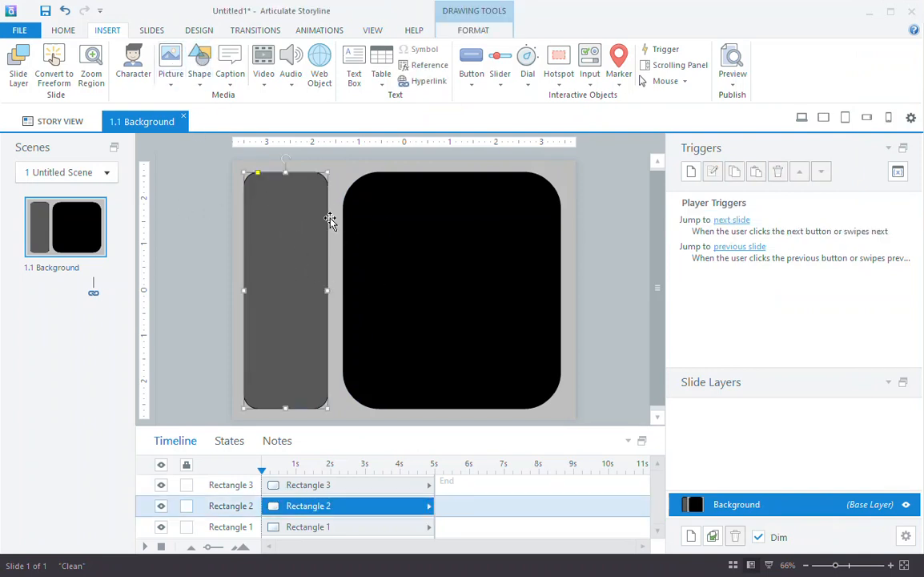
{"action": "double_click", "coordinate": [276, 203]}
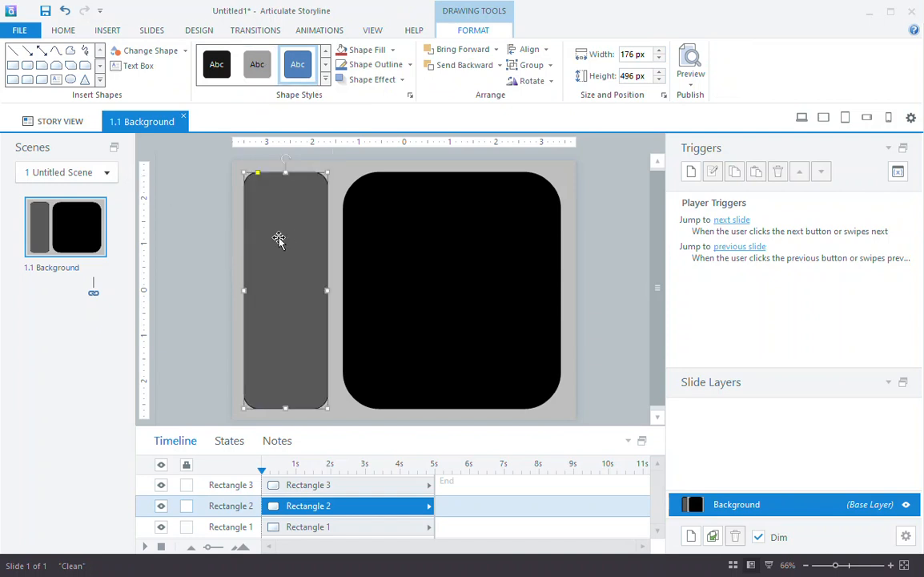
{"action": "type", "text": "Insurtcions"}
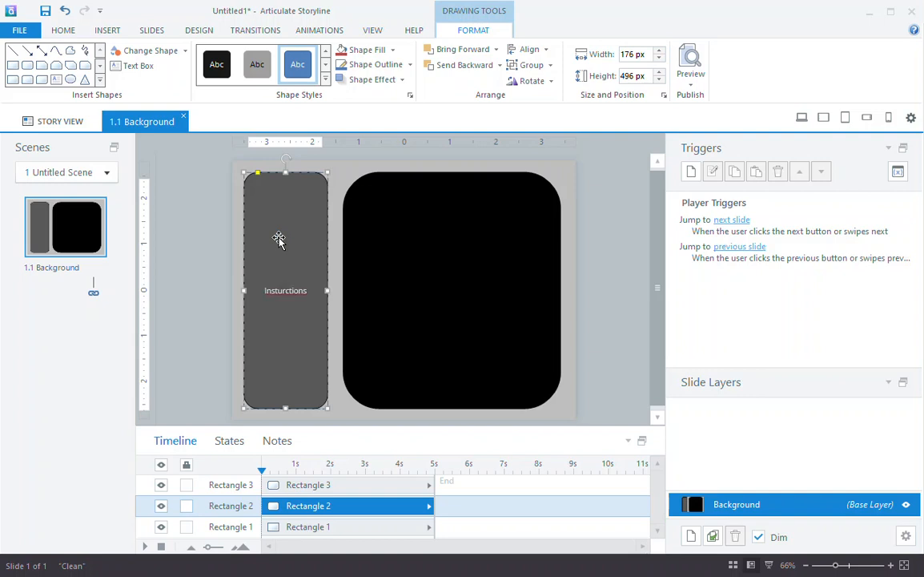
Correct the heading's spelling to "Instructions", make it bold and underlined, and clear the selection.
{"action": "key", "text": "ctrl+b"}
{"action": "right_click", "coordinate": [297, 290]}
{"action": "left_click", "coordinate": [291, 267]}
{"action": "double_click", "coordinate": [282, 299]}
{"action": "double_click", "coordinate": [285, 292]}
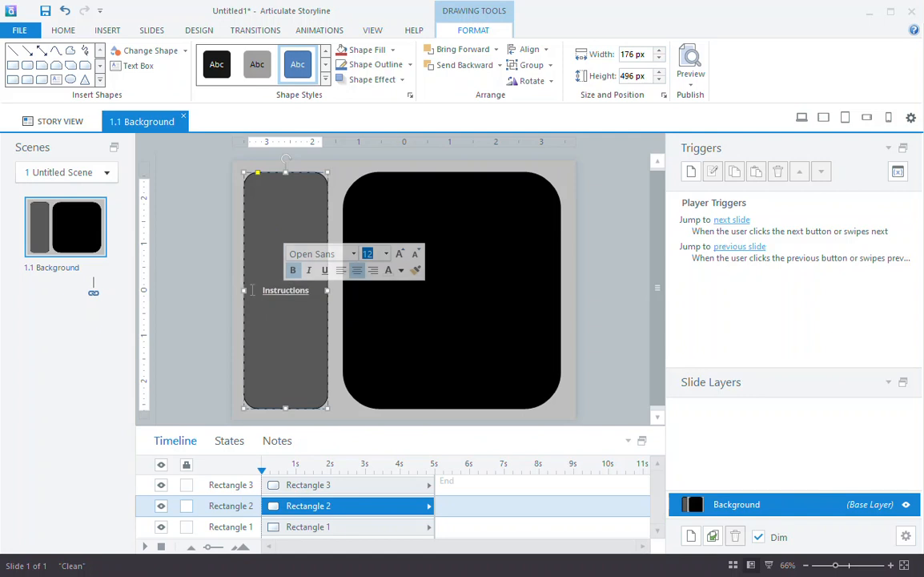
{"action": "left_click", "coordinate": [162, 247]}
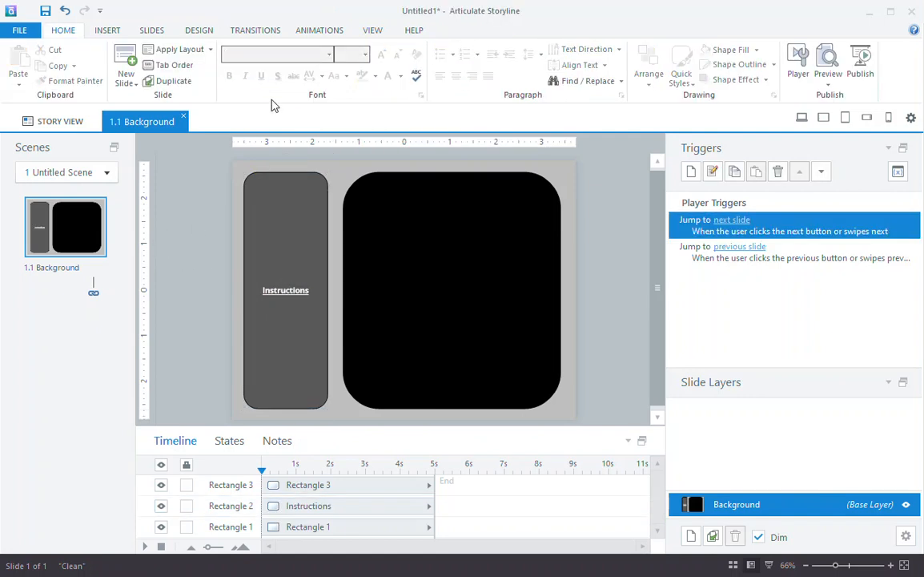
{"action": "left_click", "coordinate": [274, 339]}
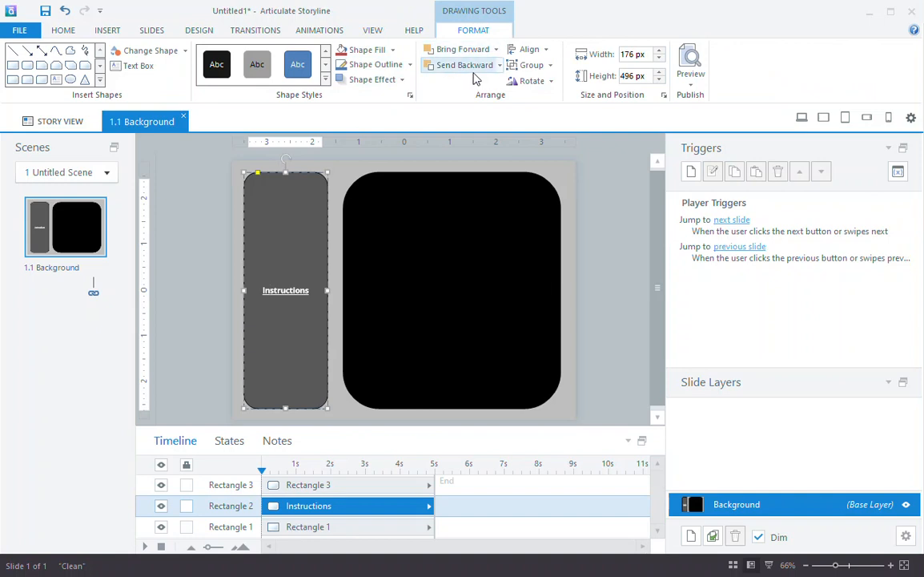
{"action": "left_click", "coordinate": [524, 49]}
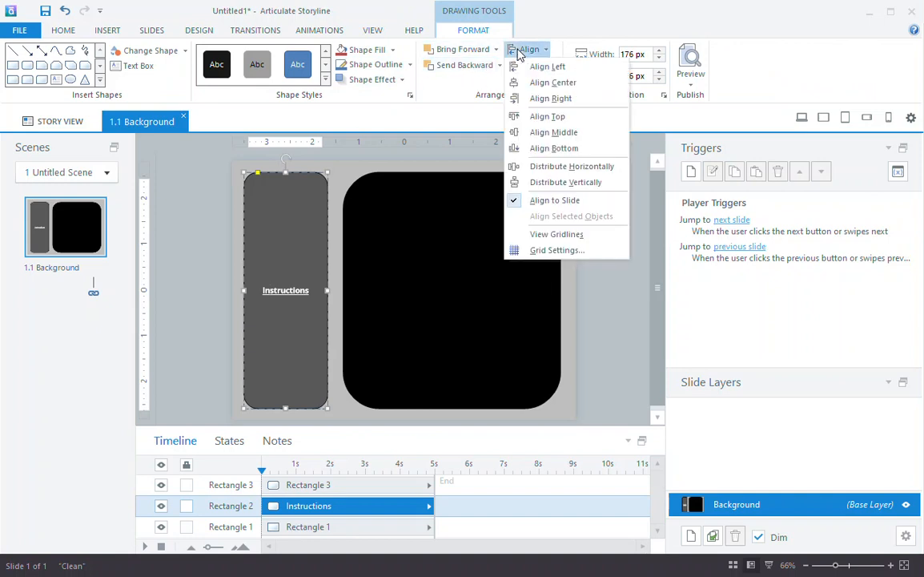
{"action": "left_click", "coordinate": [521, 50]}
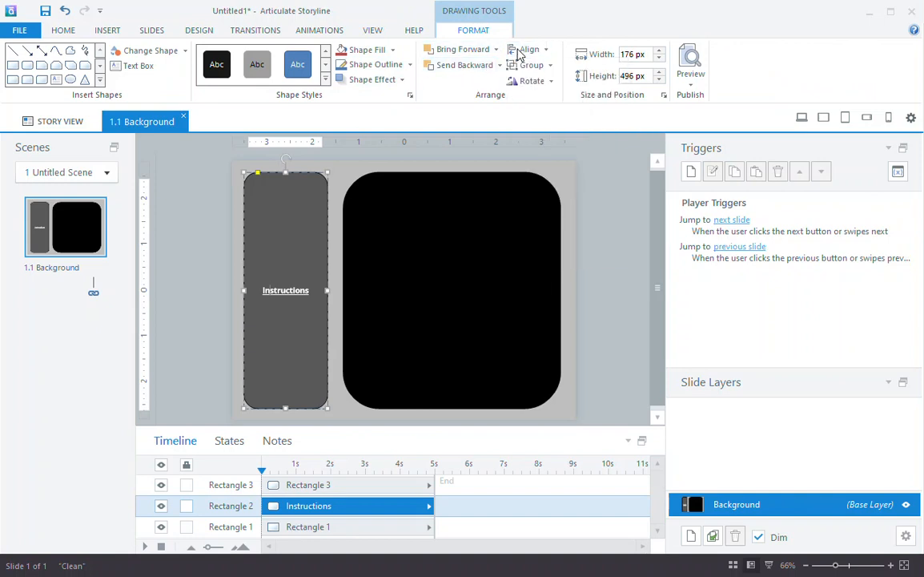
Set the vertical text alignment to Top for the gray backdrop and for the narrow rectangle with the Instructions heading.
{"action": "left_click", "coordinate": [294, 166]}
{"action": "left_click", "coordinate": [59, 30]}
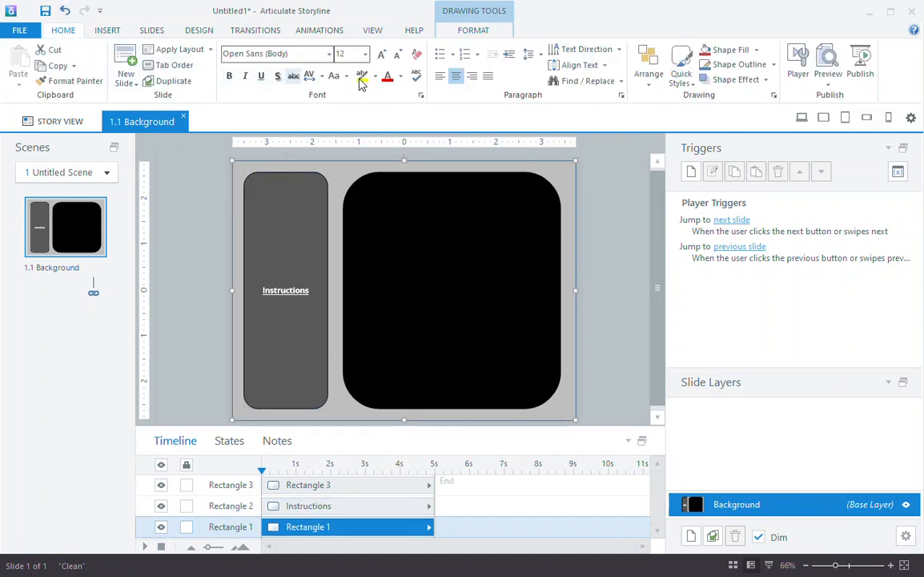
{"action": "left_click", "coordinate": [570, 65]}
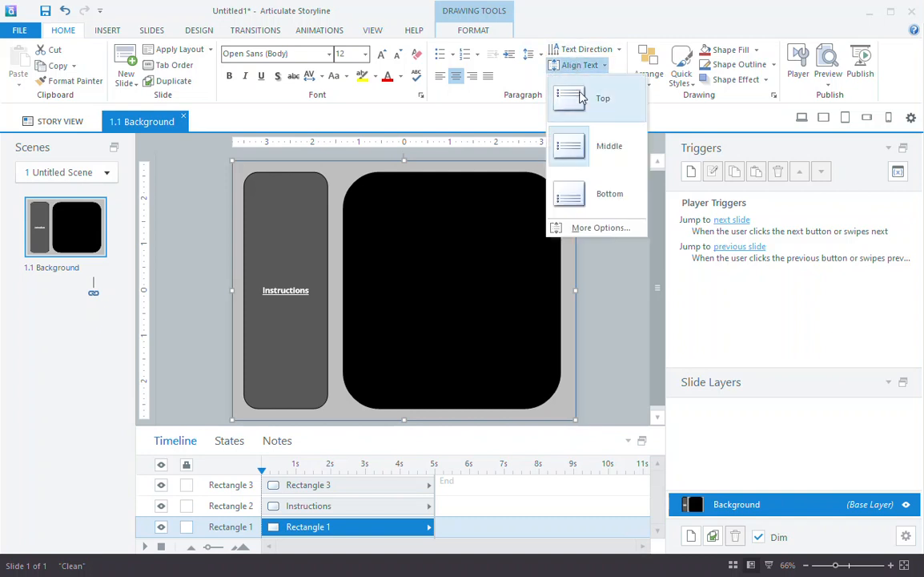
{"action": "left_click", "coordinate": [582, 97]}
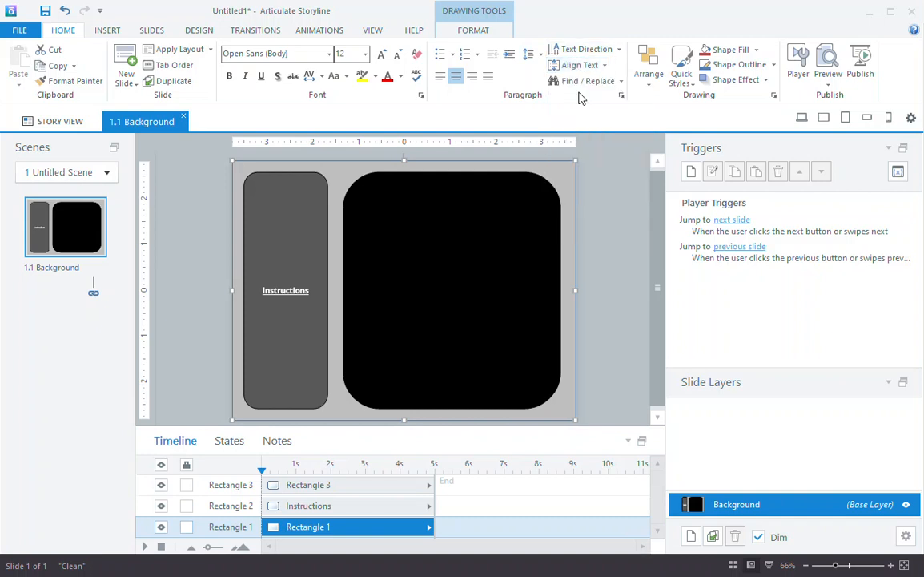
{"action": "left_click", "coordinate": [206, 191]}
{"action": "left_click", "coordinate": [273, 198]}
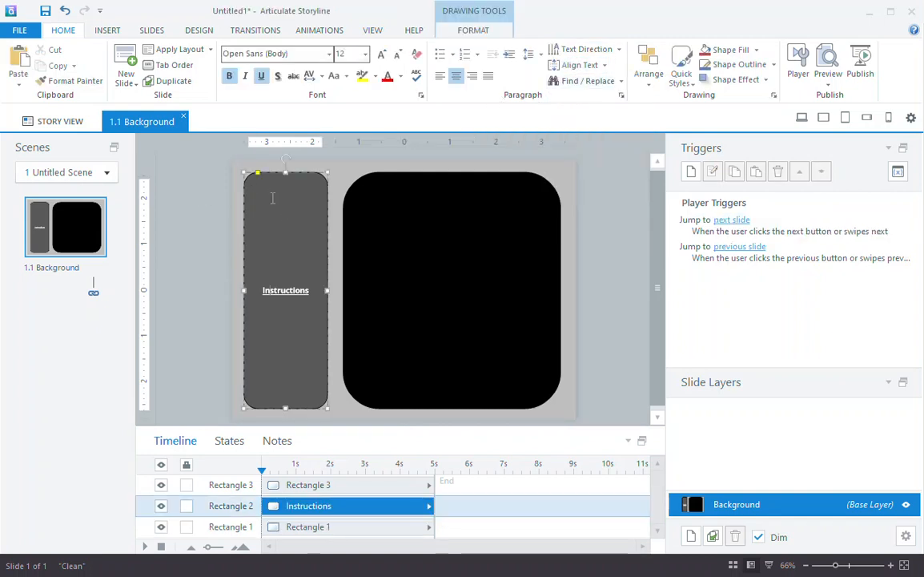
{"action": "left_click", "coordinate": [579, 65]}
{"action": "left_click", "coordinate": [573, 100]}
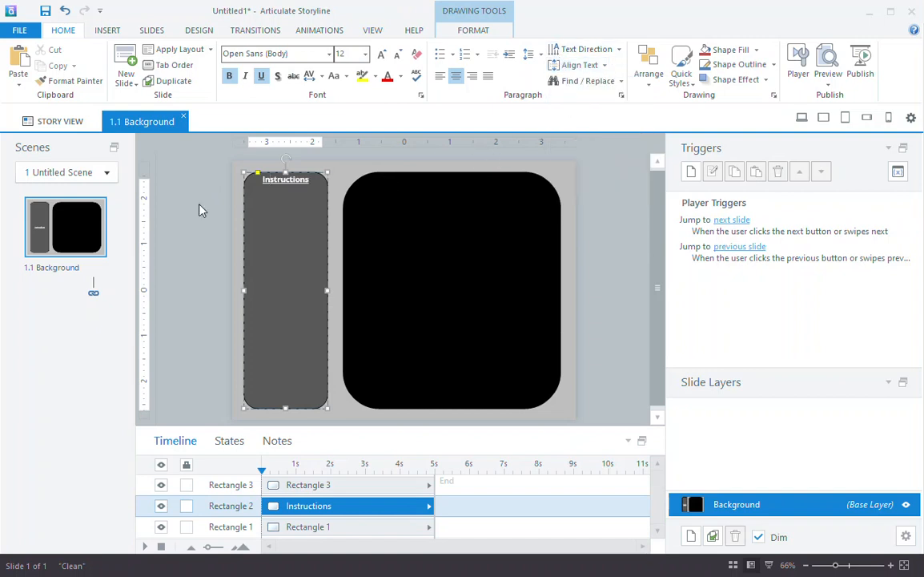
Add a blank line above the Instructions heading, and set the body text beneath it to plain, left-aligned formatting.
{"action": "left_click", "coordinate": [188, 192]}
{"action": "left_click", "coordinate": [264, 182]}
{"action": "key", "text": "Return"}
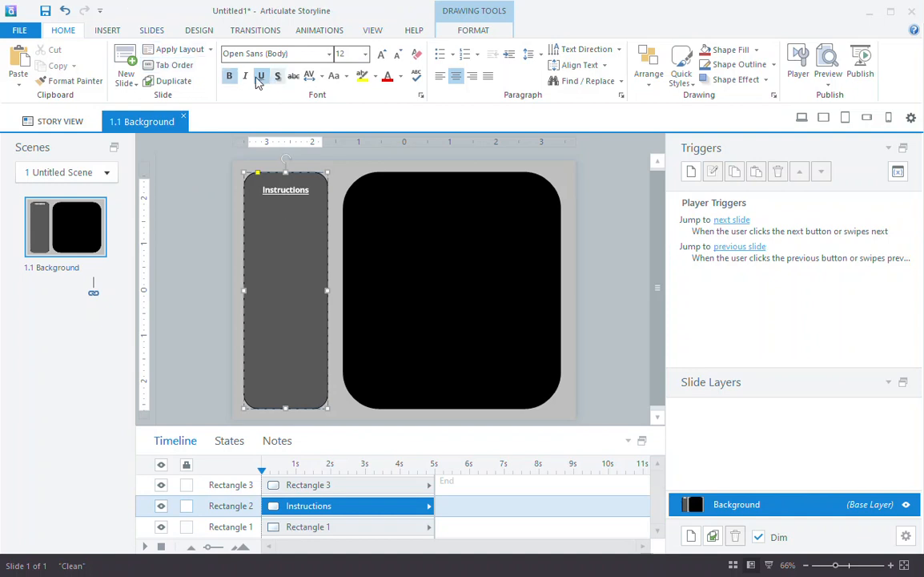
{"action": "left_click", "coordinate": [229, 76]}
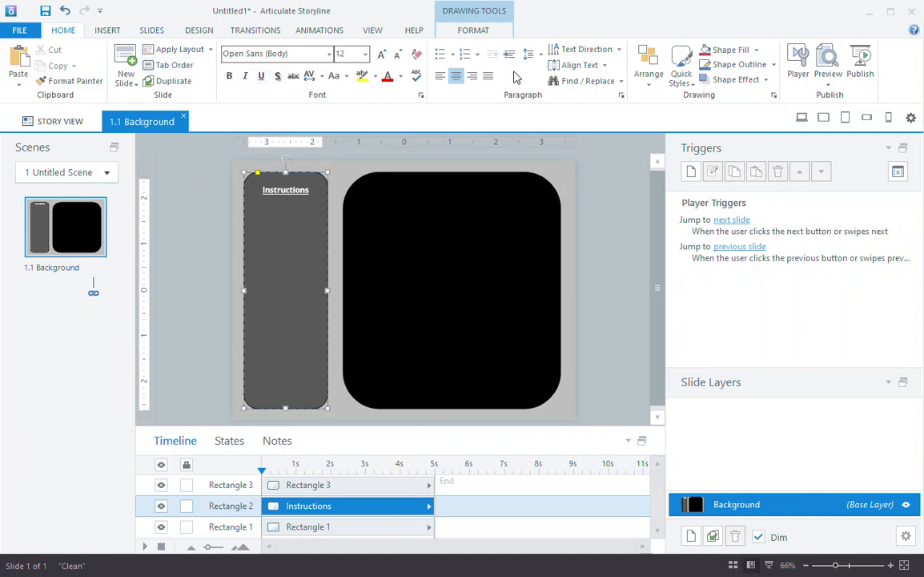
{"action": "left_click", "coordinate": [438, 77]}
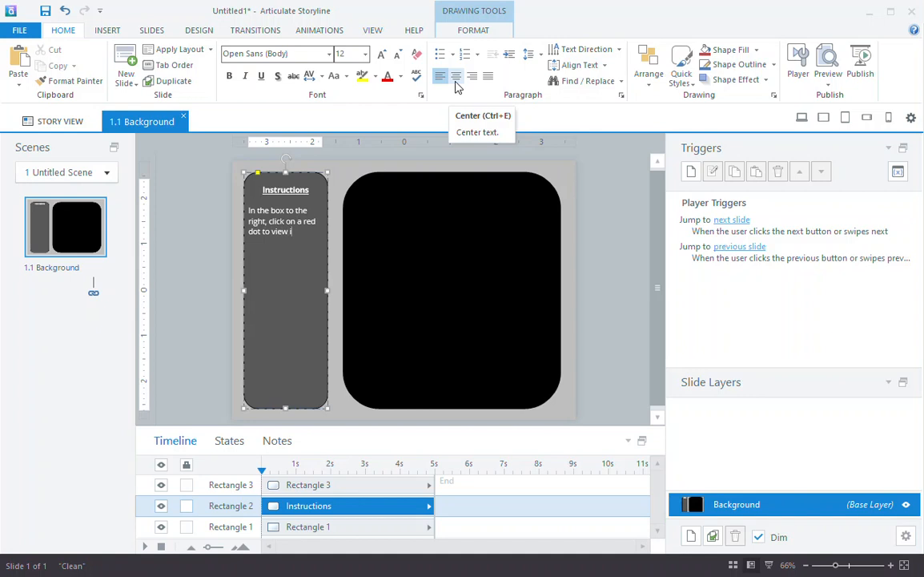
Write "In the box to the right, click on a red dot to view information about the selected character." under the Instructions heading.
{"action": "type", "text": "ation about the selected ca"}
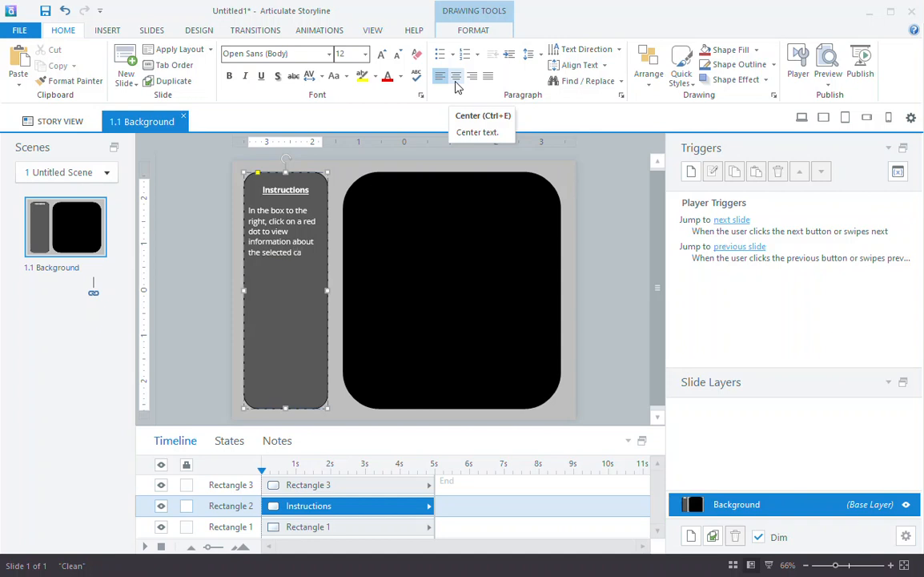
{"action": "key", "text": "BackSpace"}
{"action": "type", "text": "haracter."}
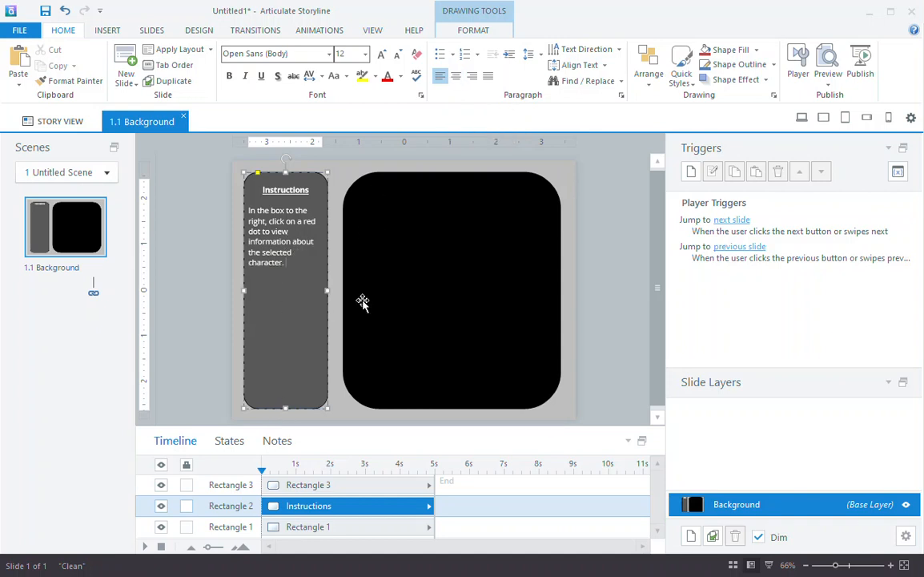
{"action": "left_click", "coordinate": [608, 189]}
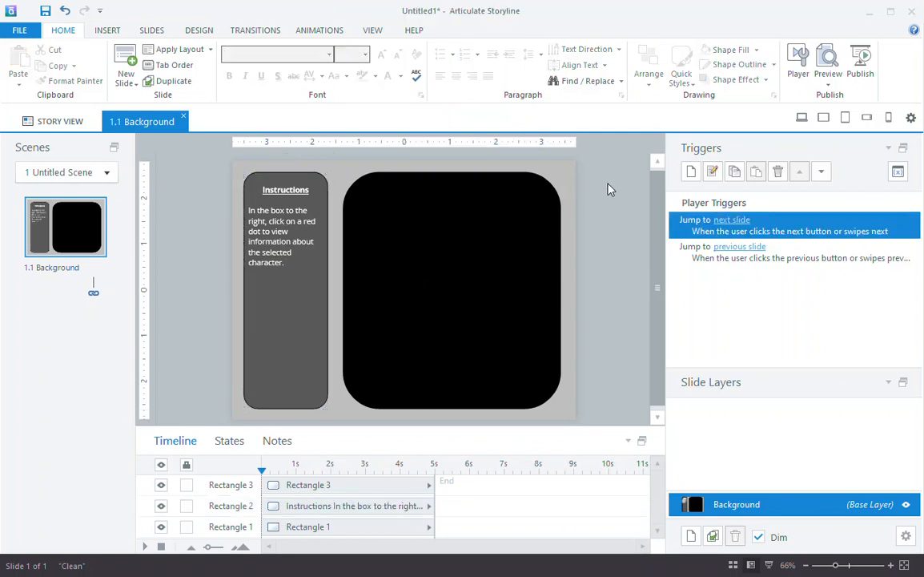
{"action": "left_click", "coordinate": [107, 31]}
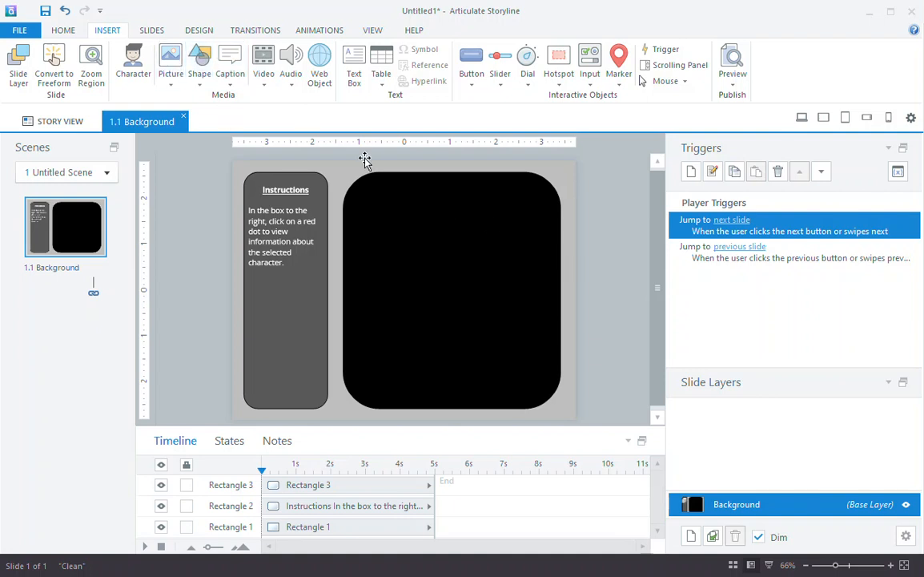
{"action": "right_click", "coordinate": [409, 210]}
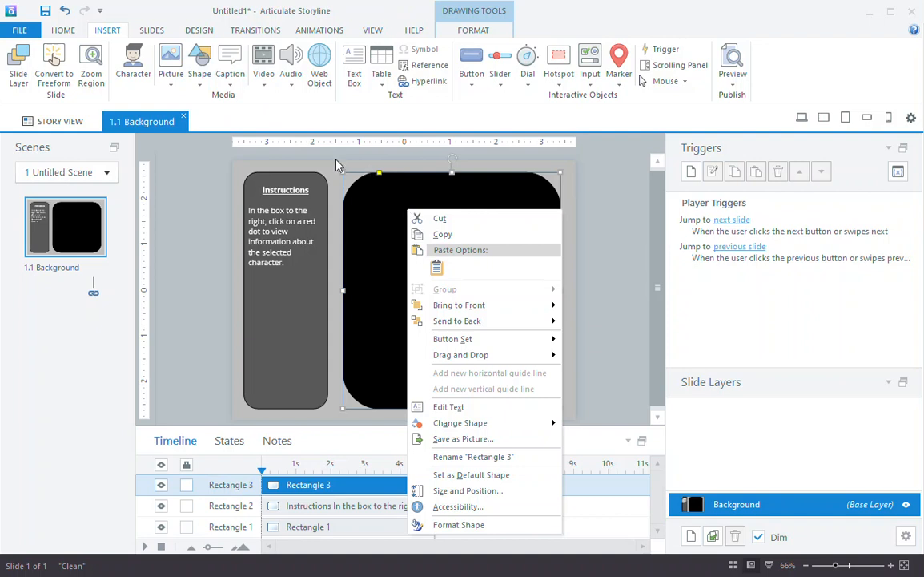
{"action": "left_click", "coordinate": [170, 60]}
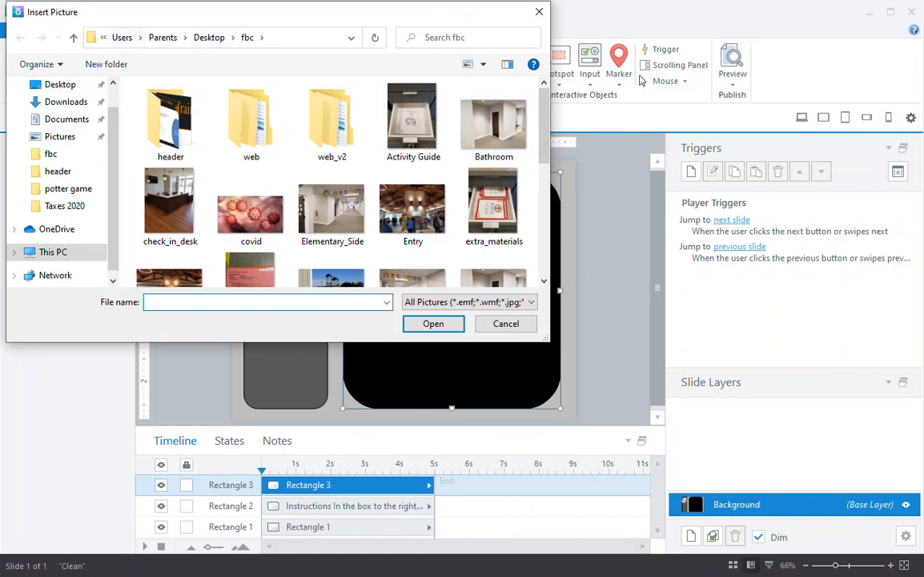
{"action": "scroll", "coordinate": [64, 176], "scroll_direction": "up", "scroll_amount": 2}
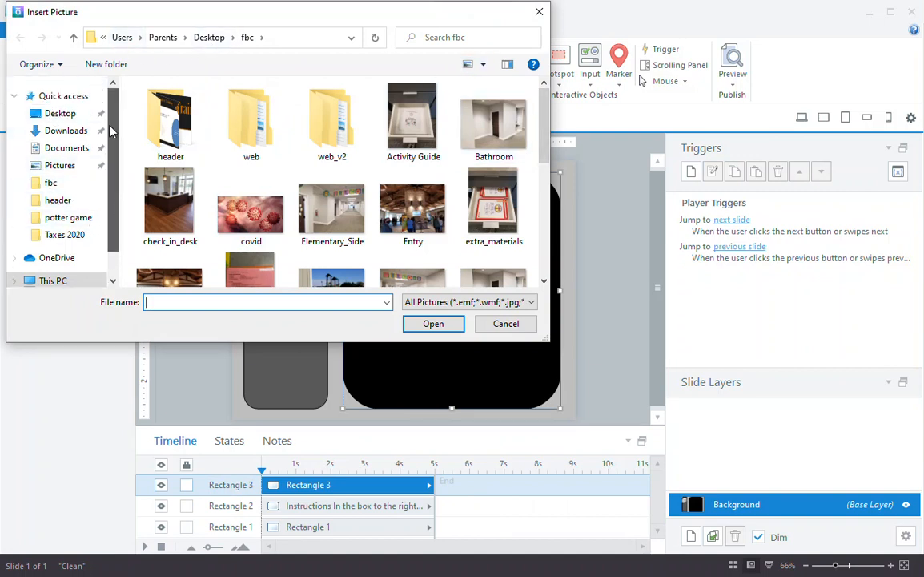
{"action": "left_click", "coordinate": [19, 115]}
{"action": "left_click_drag", "start_coordinate": [542, 134], "coordinate": [561, 228]}
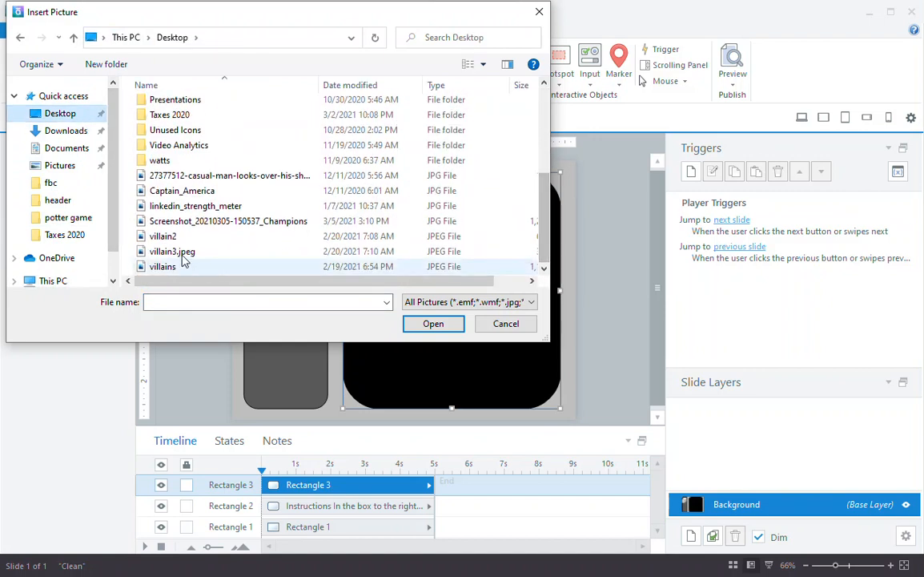
{"action": "double_click", "coordinate": [169, 221]}
{"action": "left_click_drag", "start_coordinate": [379, 276], "coordinate": [448, 261]}
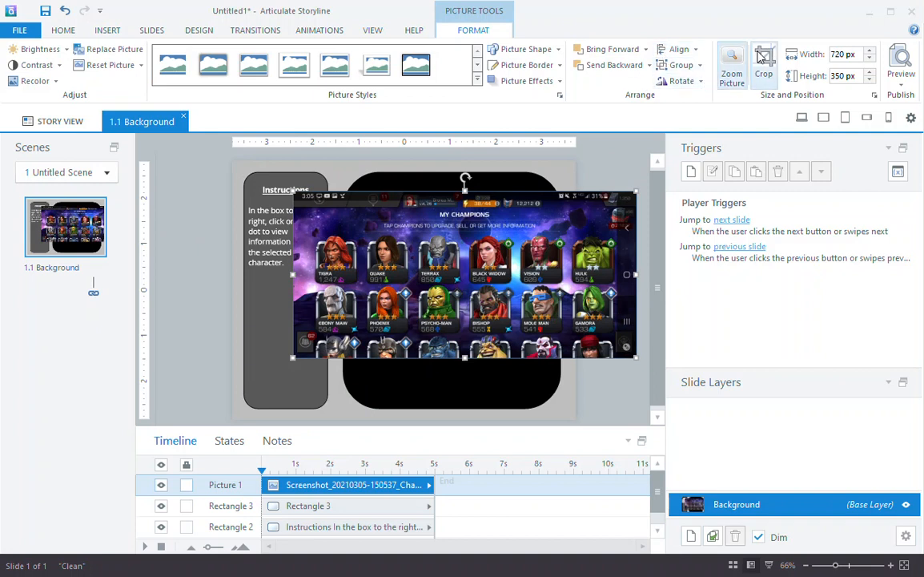
Crop the champions screenshot to about 464 × 264 px, keeping the first four characters of the upper two rows.
{"action": "left_click", "coordinate": [764, 64]}
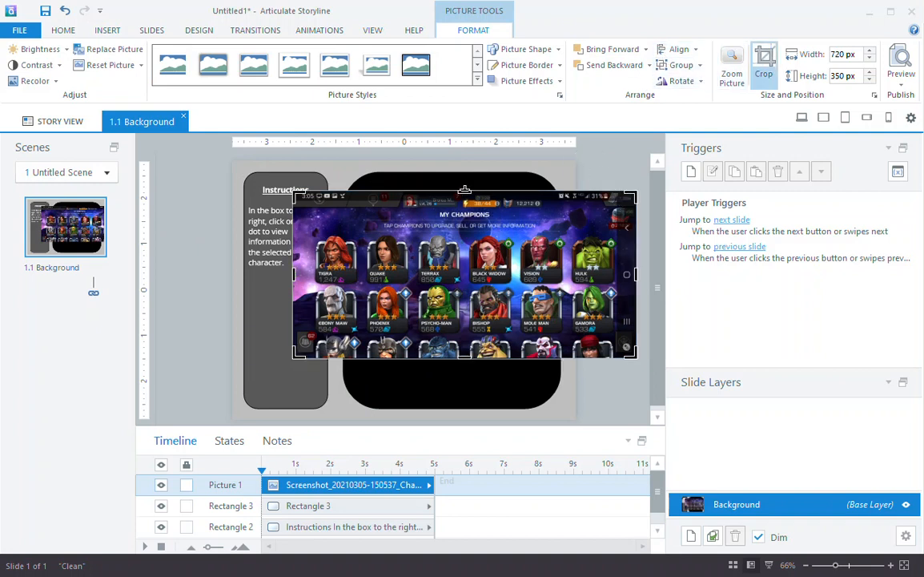
{"action": "left_click_drag", "start_coordinate": [465, 195], "coordinate": [465, 211]}
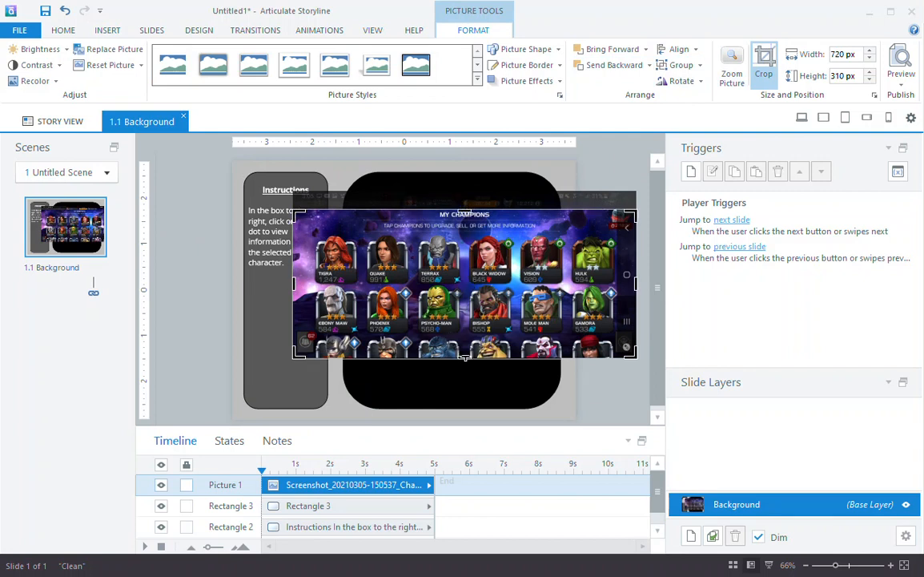
{"action": "left_click_drag", "start_coordinate": [464, 354], "coordinate": [465, 335]}
{"action": "left_click_drag", "start_coordinate": [636, 274], "coordinate": [516, 280]}
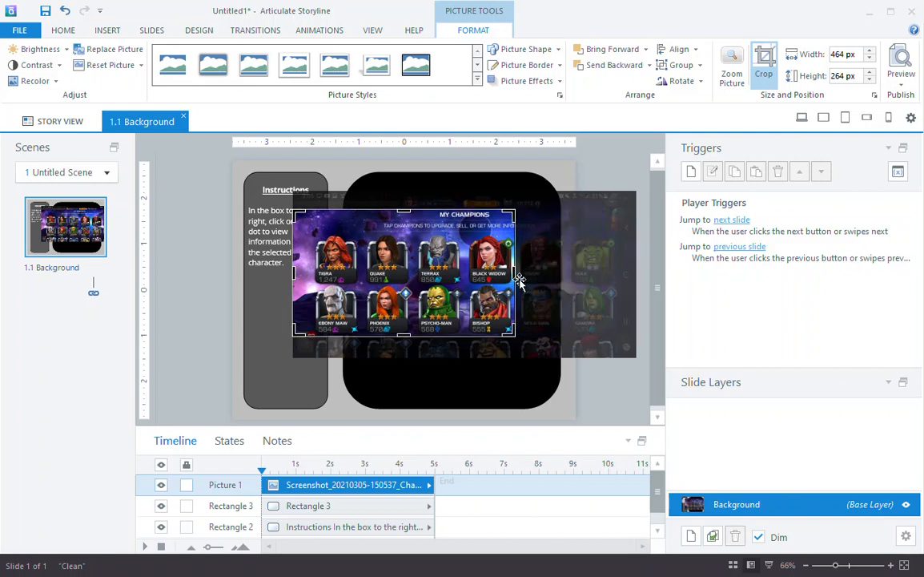
{"action": "left_click", "coordinate": [623, 159]}
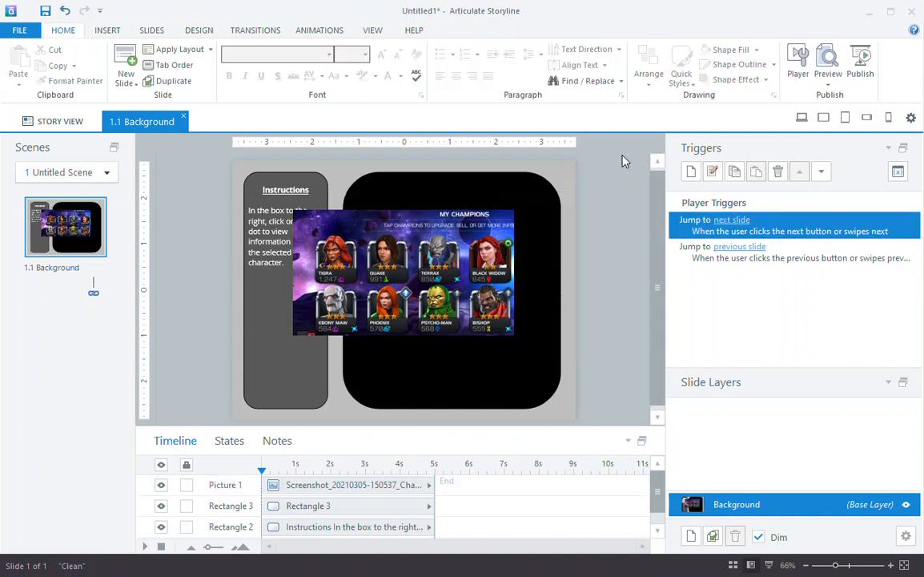
Move the cropped champions picture over the middle of the large black rectangle and nudge it into place.
{"action": "left_click_drag", "start_coordinate": [422, 254], "coordinate": [475, 269]}
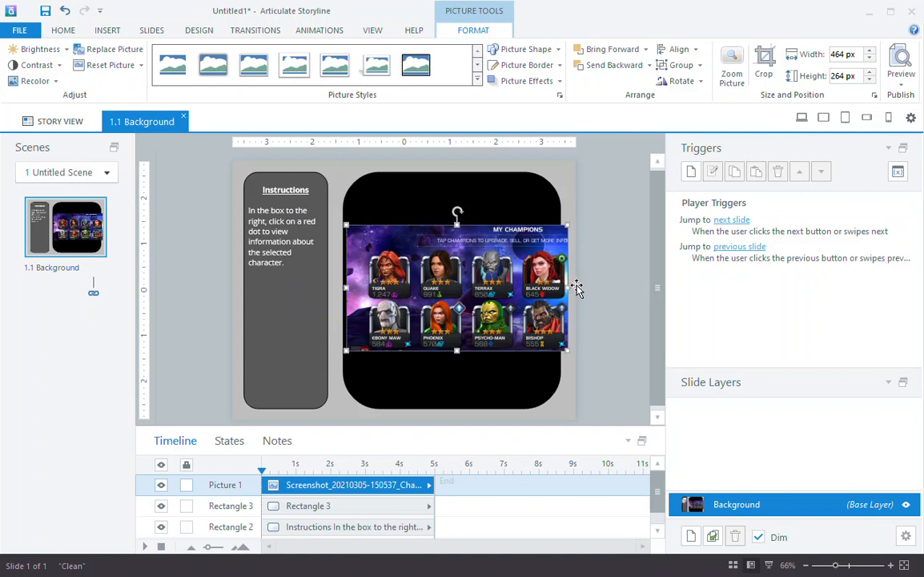
{"action": "left_click_drag", "start_coordinate": [530, 287], "coordinate": [515, 289]}
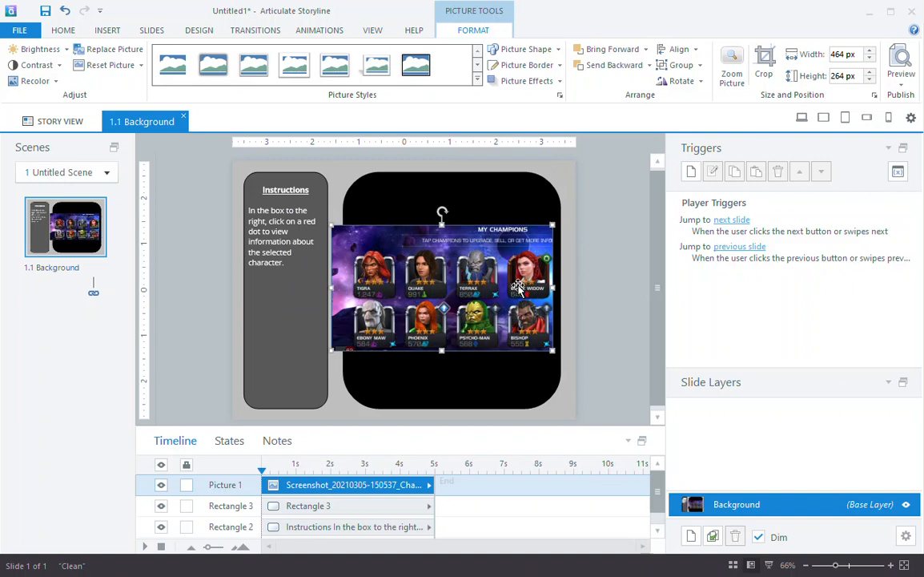
{"action": "key", "text": "Right"}
{"action": "key", "text": "Right"}
{"action": "key", "text": "Right"}
{"action": "key", "text": "Down"}
{"action": "key", "text": "Down"}
{"action": "key", "text": "Up"}
{"action": "key", "text": "Up"}
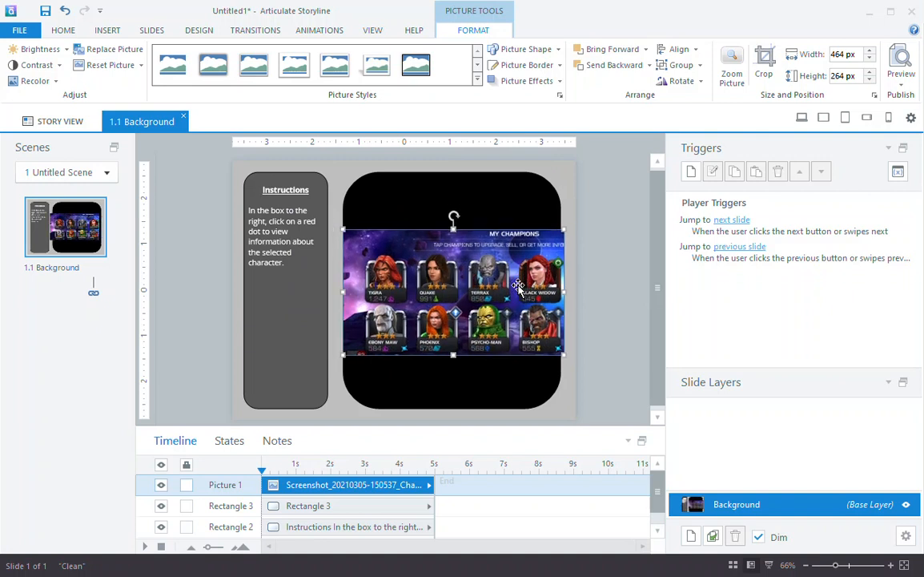
{"action": "key", "text": "Left"}
{"action": "key", "text": "Left"}
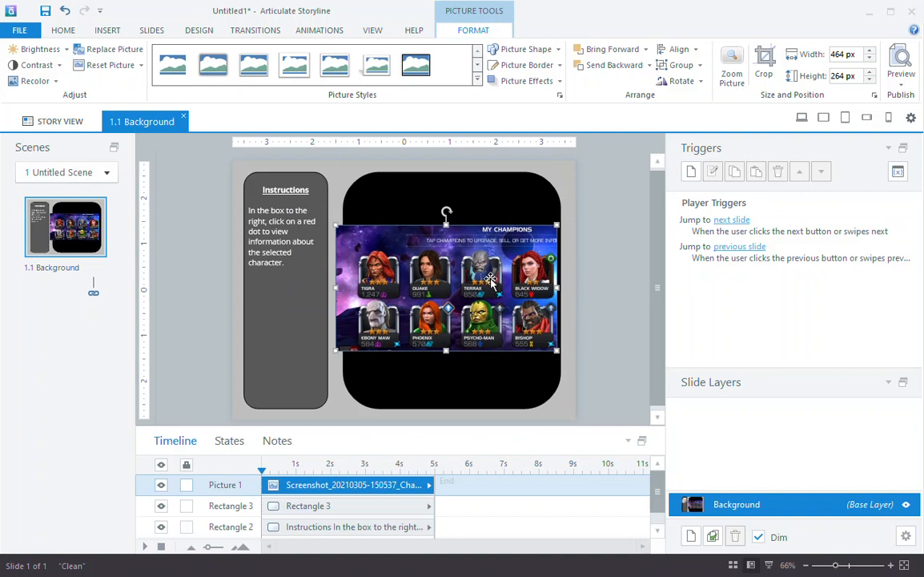
Crop the champions picture's left edge so it is 432 px wide and shift it higher within the black panel.
{"action": "left_click", "coordinate": [774, 60]}
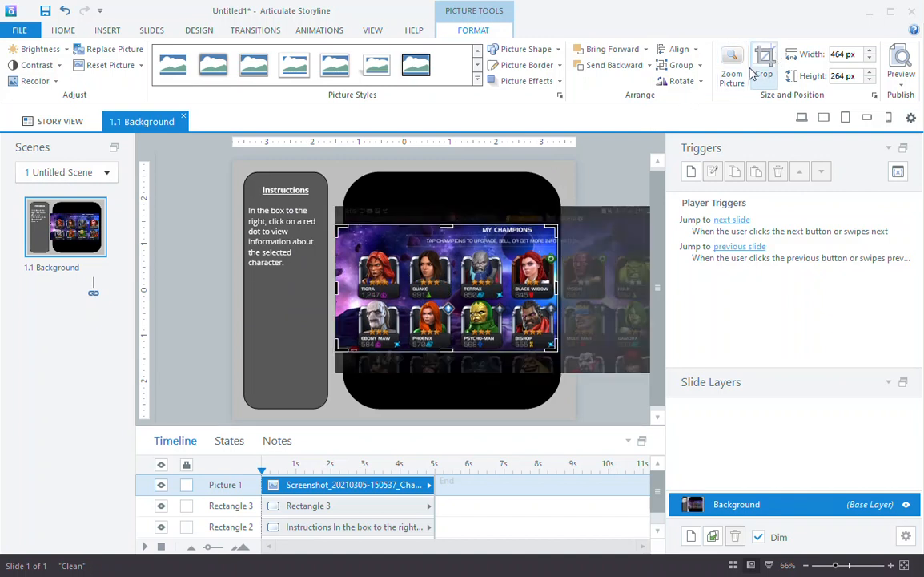
{"action": "left_click_drag", "start_coordinate": [337, 288], "coordinate": [350, 289]}
{"action": "left_click", "coordinate": [590, 186]}
{"action": "left_click", "coordinate": [434, 230]}
{"action": "mouse_move", "coordinate": [519, 249]}
{"action": "left_mouse_down"}
{"action": "mouse_move", "coordinate": [506, 260]}
{"action": "mouse_move", "coordinate": [515, 213]}
{"action": "mouse_move", "coordinate": [514, 238]}
{"action": "left_mouse_up"}
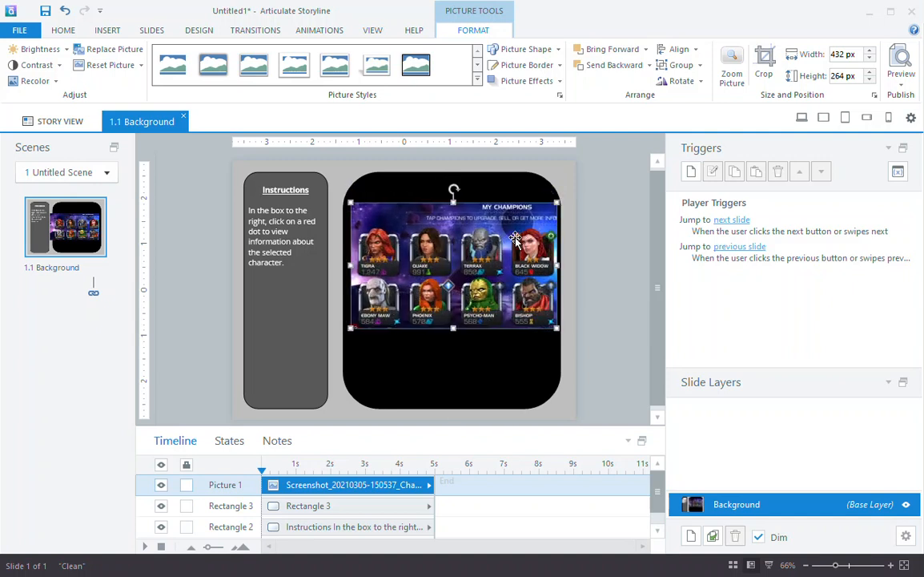
{"action": "mouse_move", "coordinate": [479, 238]}
{"action": "left_mouse_down"}
{"action": "mouse_move", "coordinate": [494, 232]}
{"action": "mouse_move", "coordinate": [486, 244]}
{"action": "left_mouse_up"}
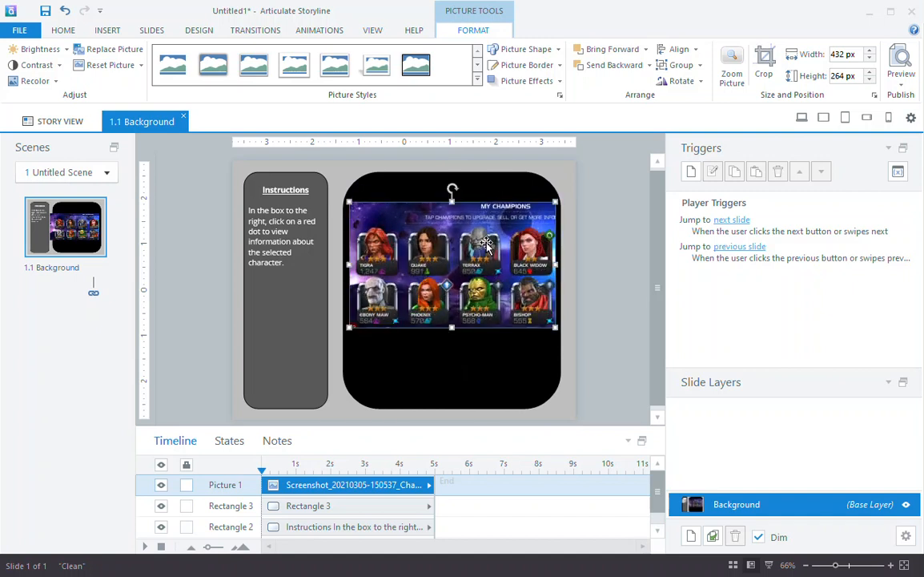
Draw a square-cornered rectangle over the upper part of the rounded black panel, matching its left and right edges.
{"action": "right_click", "coordinate": [545, 368]}
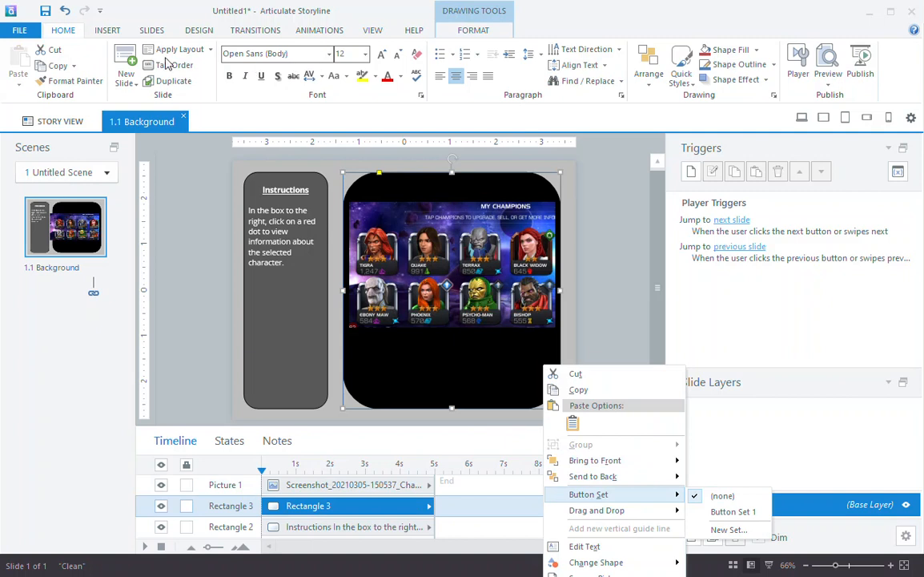
{"action": "left_click", "coordinate": [127, 34]}
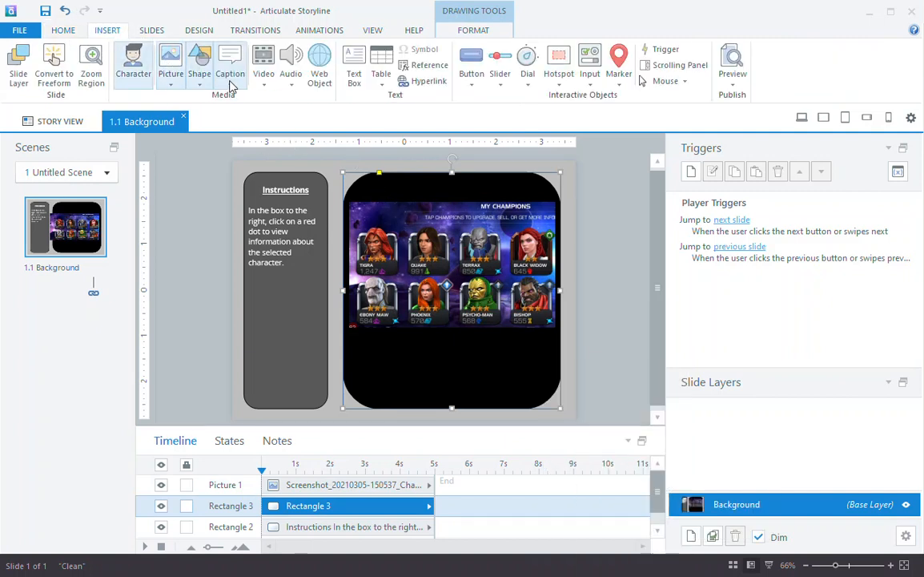
{"action": "left_click", "coordinate": [200, 61]}
{"action": "left_click", "coordinate": [223, 165]}
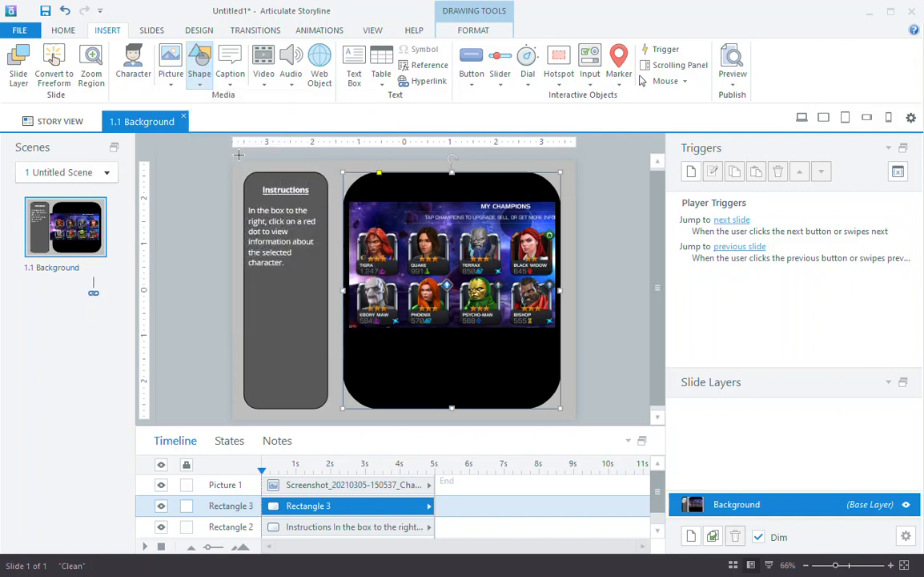
{"action": "mouse_move", "coordinate": [343, 172]}
{"action": "left_mouse_down"}
{"action": "mouse_move", "coordinate": [353, 200]}
{"action": "mouse_move", "coordinate": [500, 248]}
{"action": "mouse_move", "coordinate": [570, 297]}
{"action": "mouse_move", "coordinate": [560, 355]}
{"action": "left_mouse_up"}
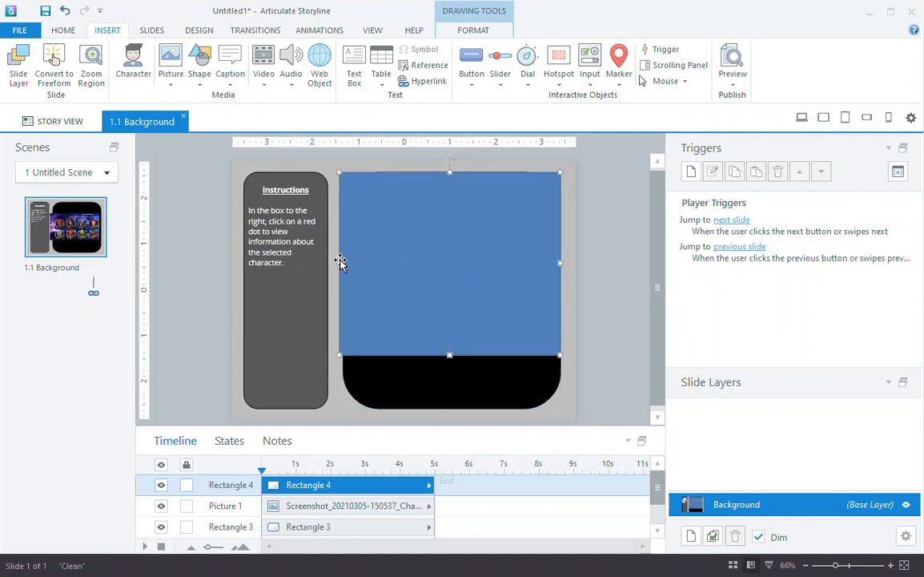
{"action": "left_click_drag", "start_coordinate": [339, 265], "coordinate": [342, 262]}
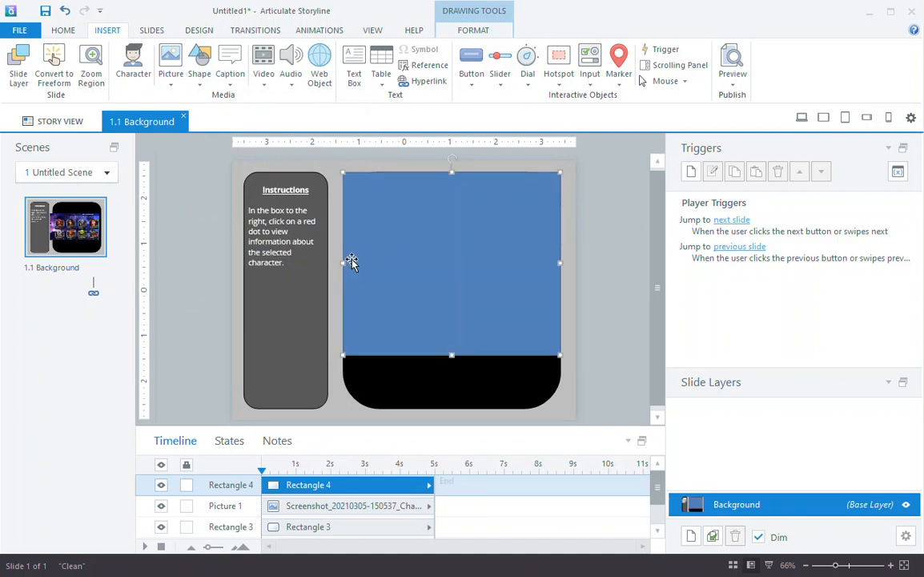
Format the new rectangle with a solid black fill and a solid black outline.
{"action": "right_click", "coordinate": [432, 239]}
{"action": "left_click", "coordinate": [551, 560]}
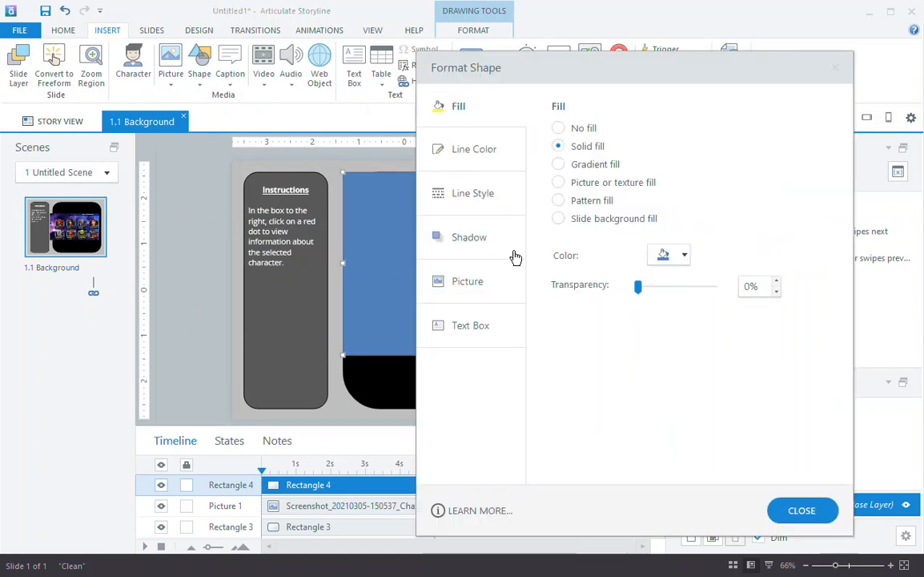
{"action": "left_click", "coordinate": [666, 254]}
{"action": "left_click", "coordinate": [667, 286]}
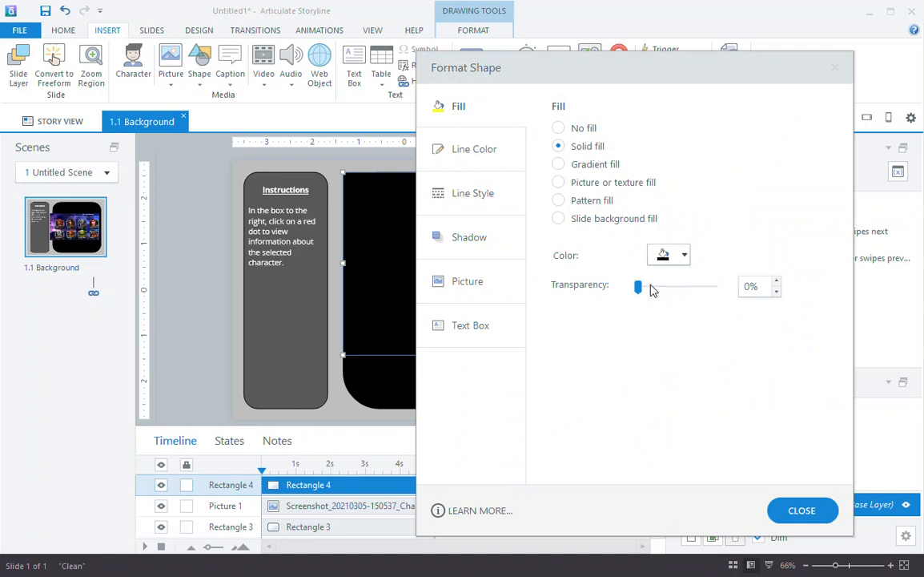
{"action": "left_click", "coordinate": [480, 151]}
{"action": "left_click", "coordinate": [680, 200]}
{"action": "left_click", "coordinate": [666, 233]}
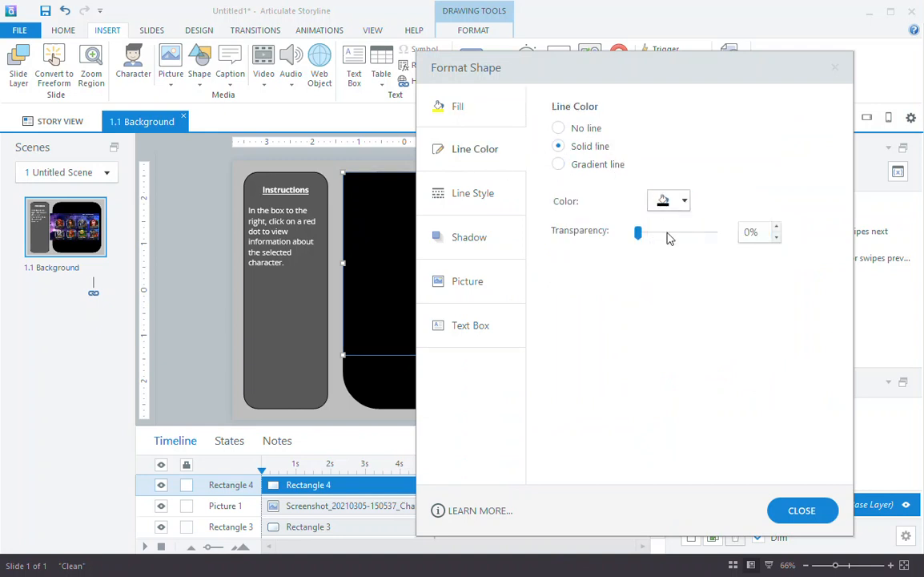
{"action": "left_click", "coordinate": [835, 517]}
Try sending the square-cornered black rectangle to the back and deleting the rounded black panel, and undo the deletion.
{"action": "right_click", "coordinate": [527, 285]}
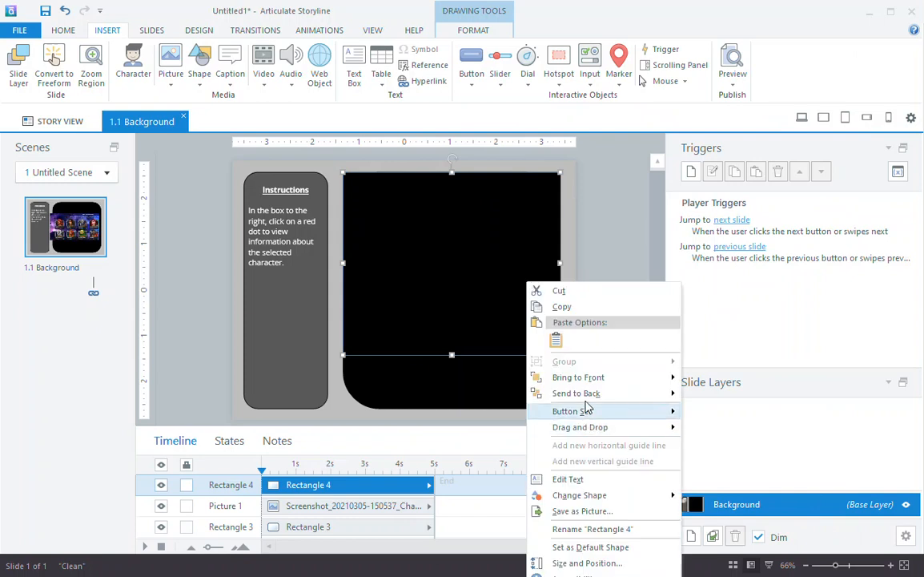
{"action": "left_click", "coordinate": [521, 354]}
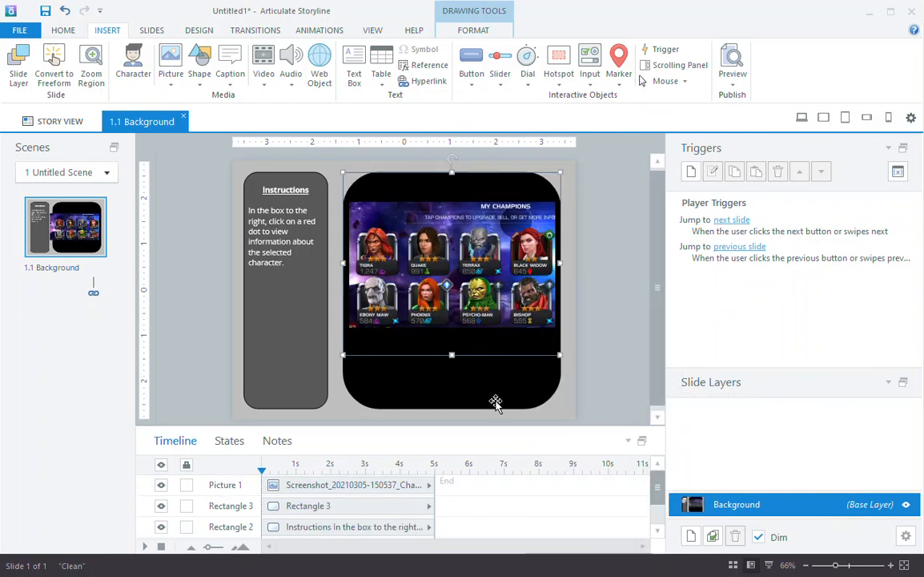
{"action": "left_click", "coordinate": [495, 402]}
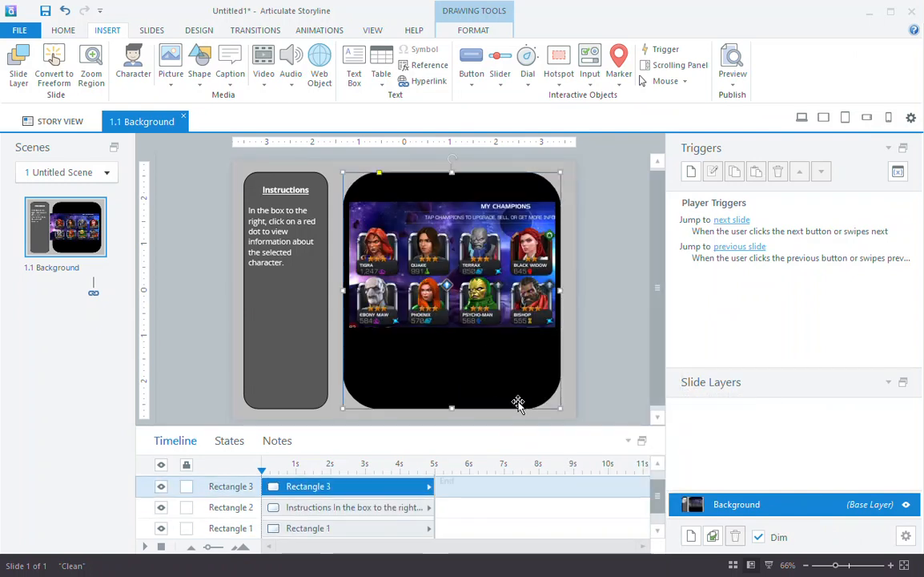
{"action": "key", "text": "Delete"}
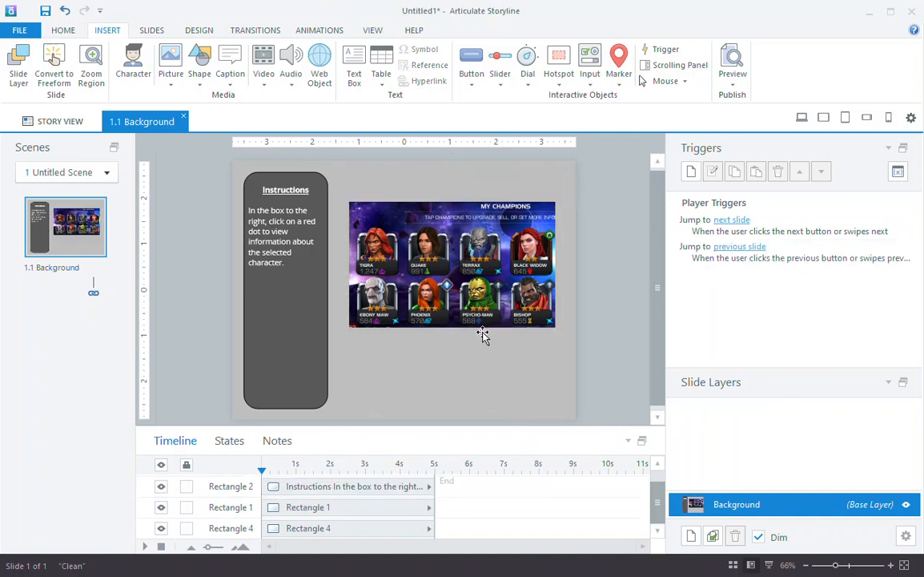
{"action": "key", "text": "ctrl+z"}
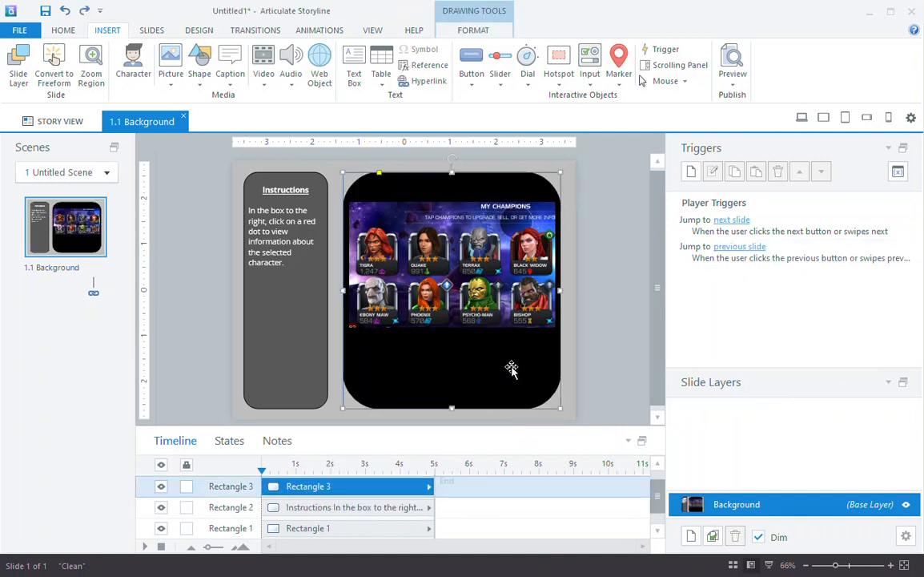
Try deleting the full-slide grey rectangle, and undo both that deletion and the black rectangle's reordering.
{"action": "left_click", "coordinate": [331, 529]}
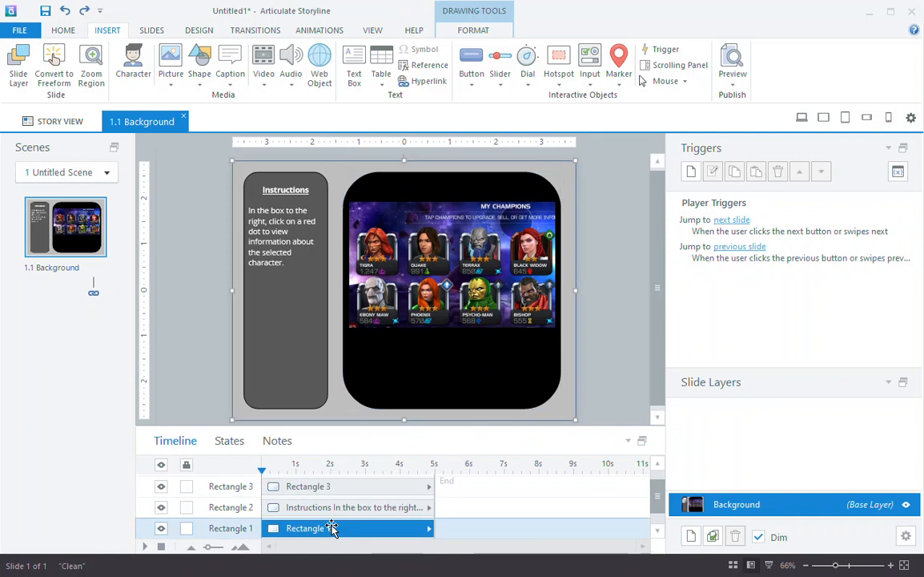
{"action": "key", "text": "Delete"}
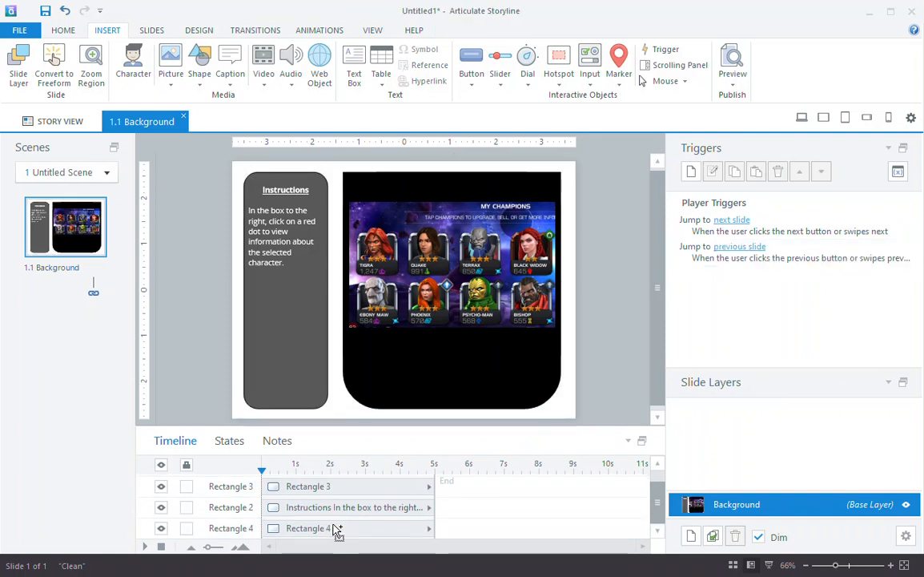
{"action": "key", "text": "ctrl+z"}
{"action": "left_click", "coordinate": [424, 387]}
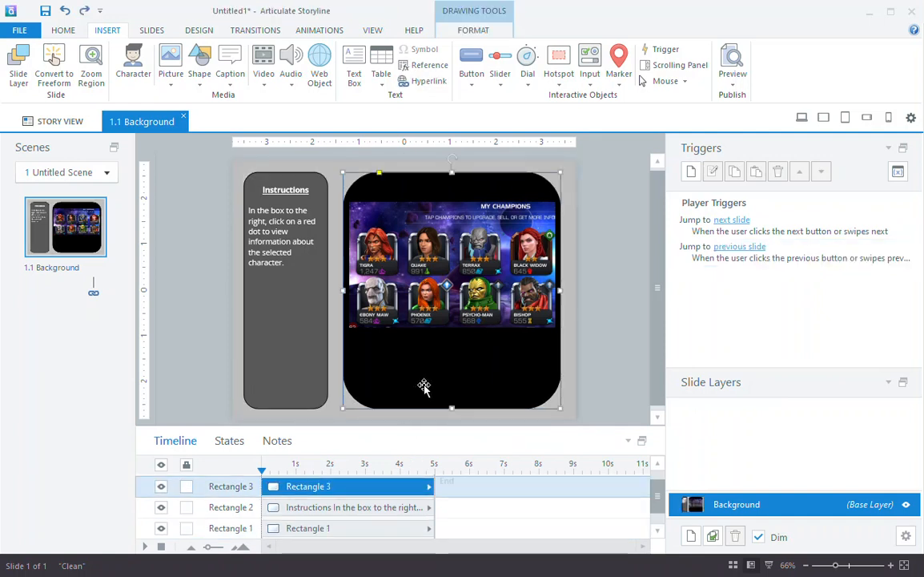
{"action": "left_click_drag", "start_coordinate": [654, 496], "coordinate": [659, 473]}
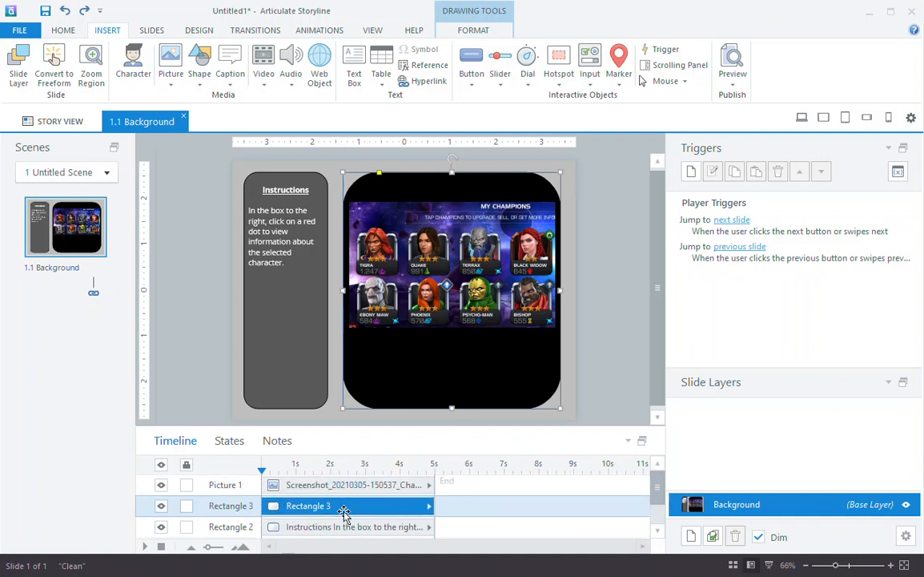
{"action": "key", "text": "ctrl+v"}
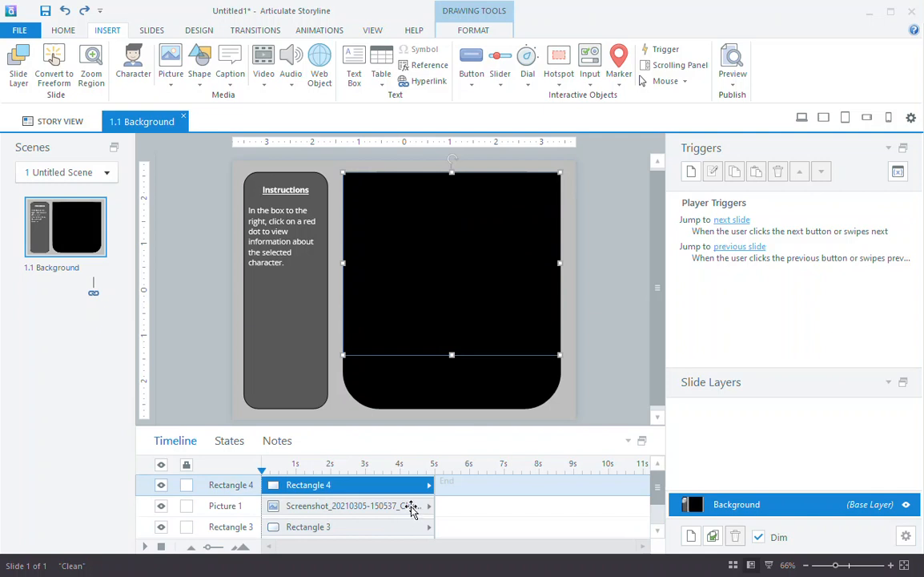
Delete the rounded black panel and send the square-cornered black rectangle to the back.
{"action": "left_click", "coordinate": [326, 526]}
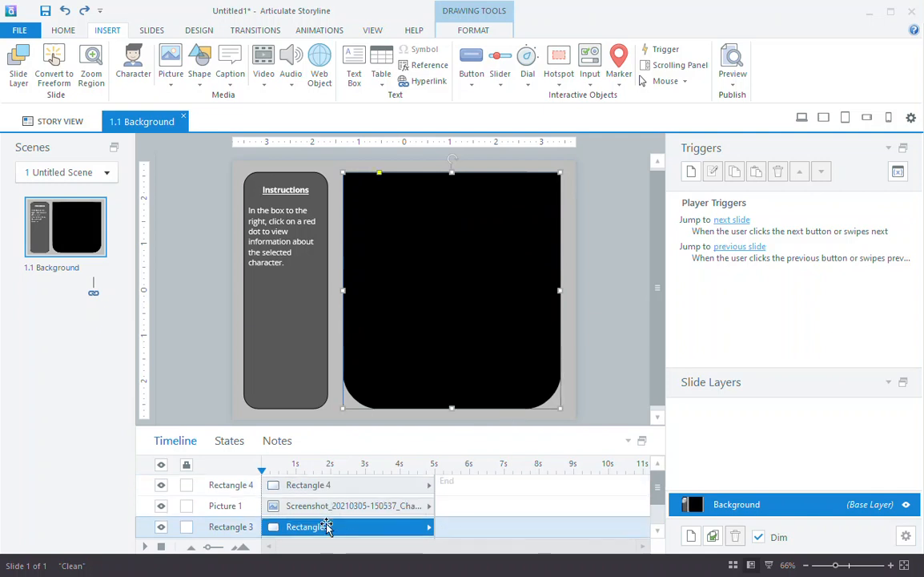
{"action": "key", "text": "Delete"}
{"action": "right_click", "coordinate": [450, 335]}
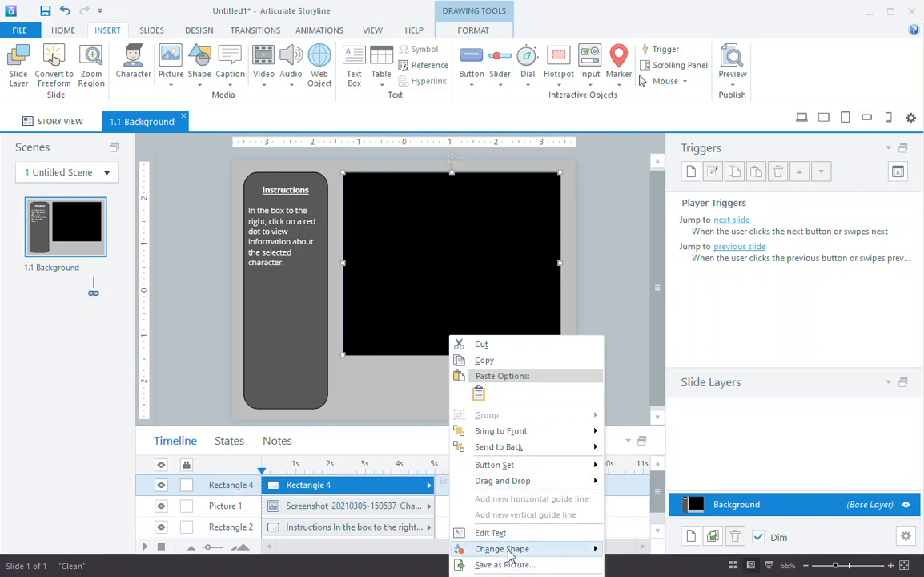
{"action": "mouse_move", "coordinate": [522, 446]}
{"action": "left_click", "coordinate": [637, 447]}
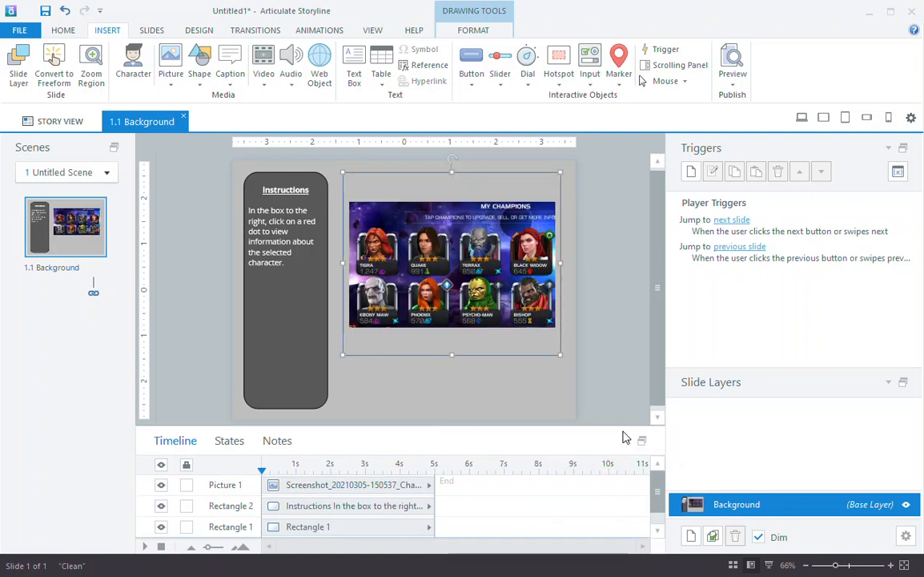
Send the full-slide grey rectangle to the back, behind the black rectangle.
{"action": "right_click", "coordinate": [545, 377]}
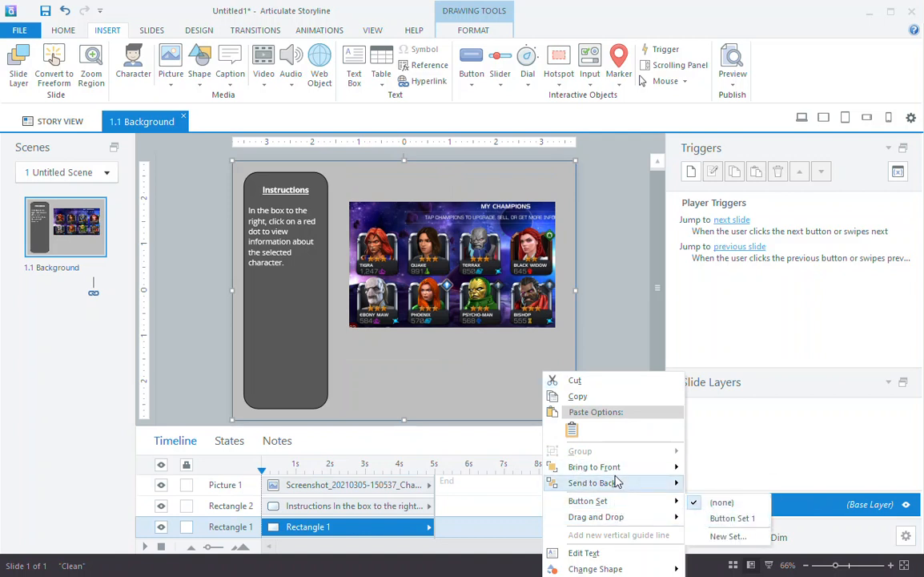
{"action": "left_click", "coordinate": [662, 480]}
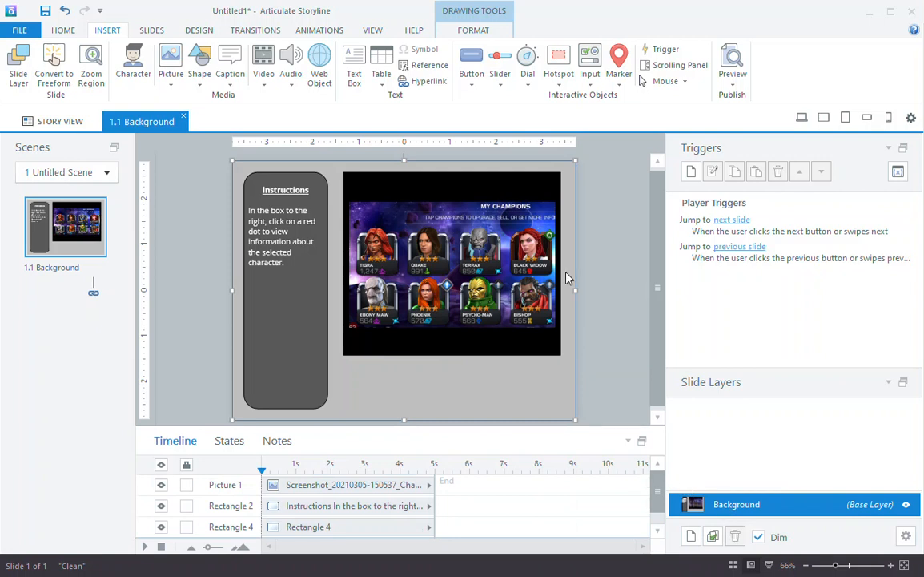
{"action": "left_click", "coordinate": [605, 258]}
Move the champions picture near the black rectangle's upper edge and shorten the rectangle to leave a thin, even border around it.
{"action": "left_click", "coordinate": [445, 256]}
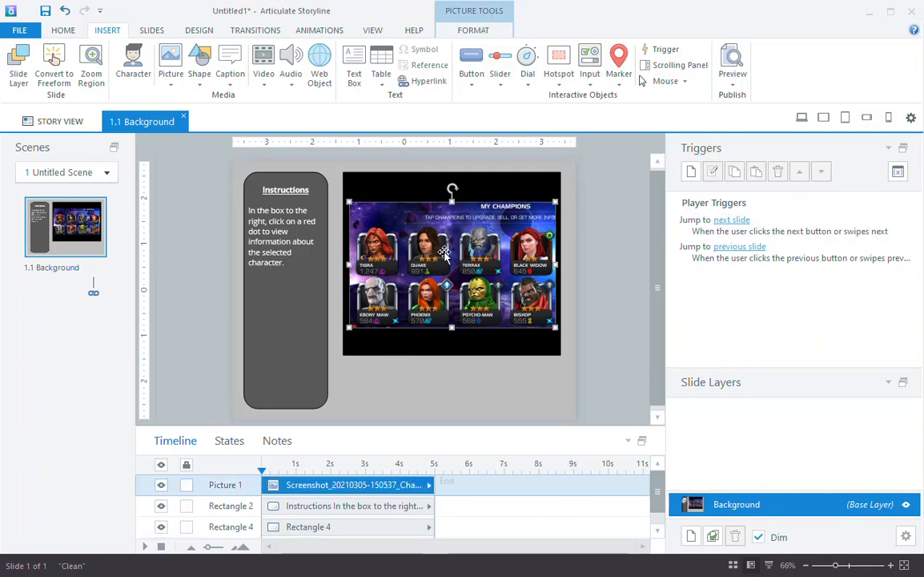
{"action": "left_click_drag", "start_coordinate": [445, 252], "coordinate": [445, 229]}
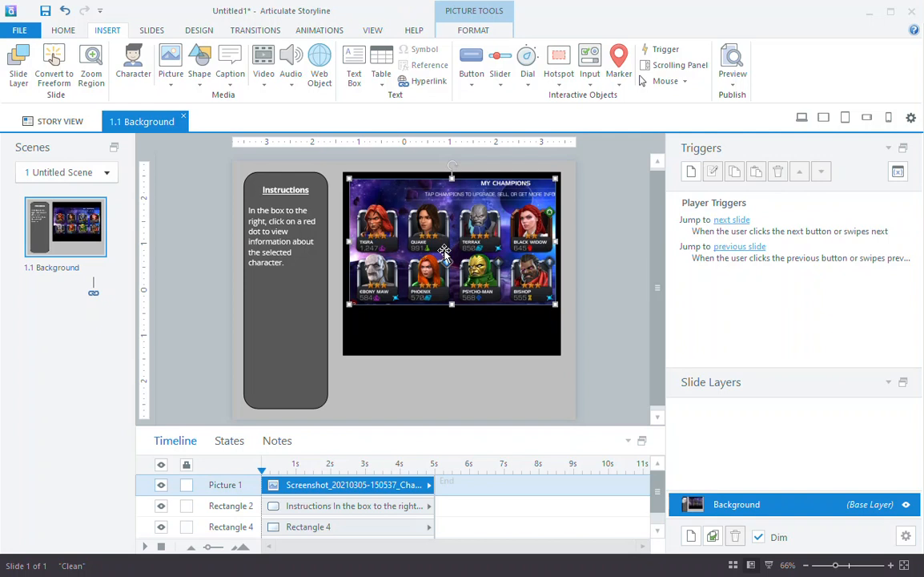
{"action": "left_click", "coordinate": [441, 354]}
{"action": "left_click_drag", "start_coordinate": [452, 354], "coordinate": [455, 313]}
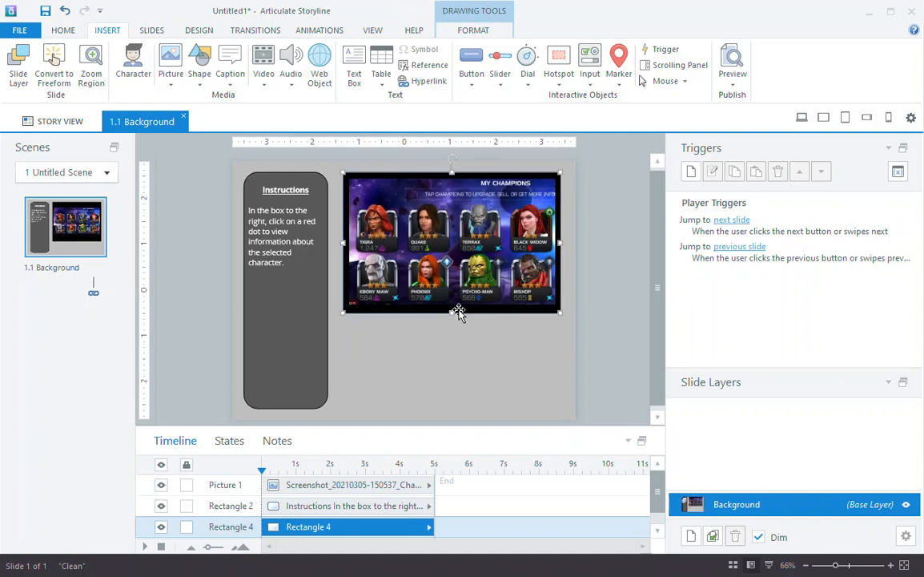
{"action": "left_click", "coordinate": [463, 273]}
{"action": "left_click_drag", "start_coordinate": [465, 270], "coordinate": [475, 265]}
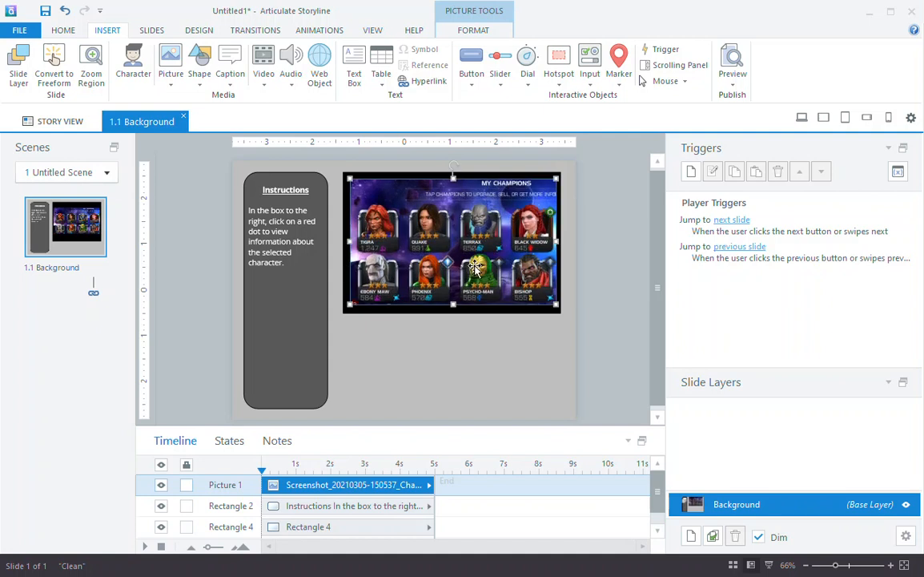
Align the champions picture and the black rectangle to each other on their horizontal centers.
{"action": "left_click", "coordinate": [506, 174], "text": "shift"}
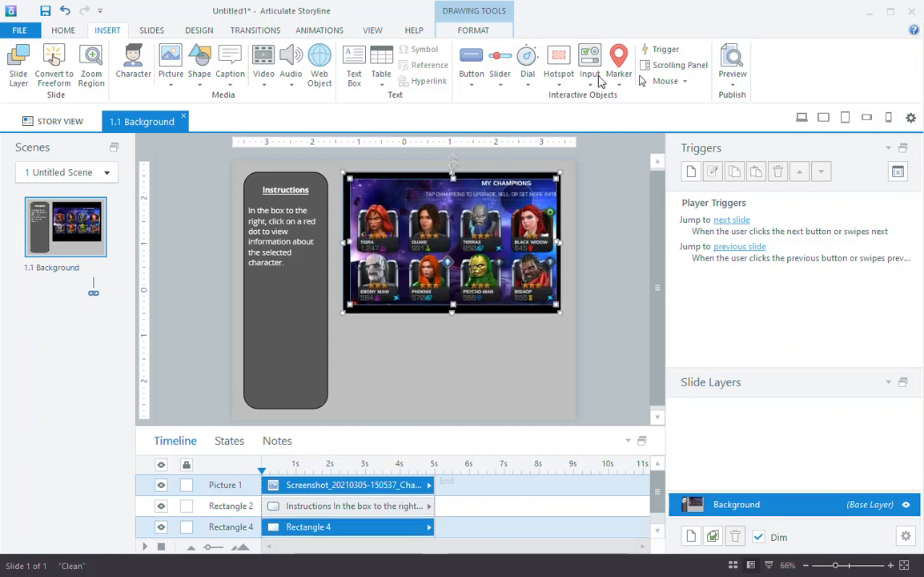
{"action": "left_click", "coordinate": [154, 35]}
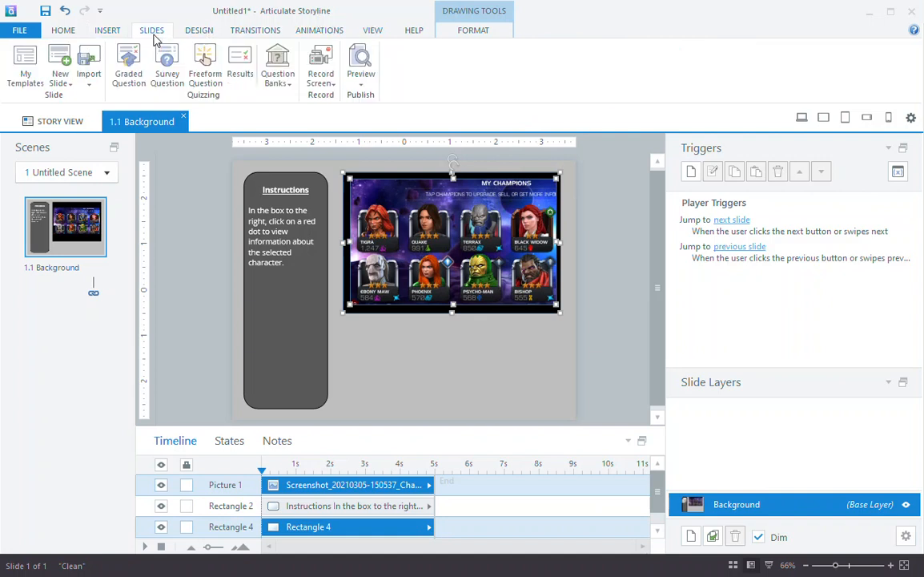
{"action": "left_click", "coordinate": [65, 37]}
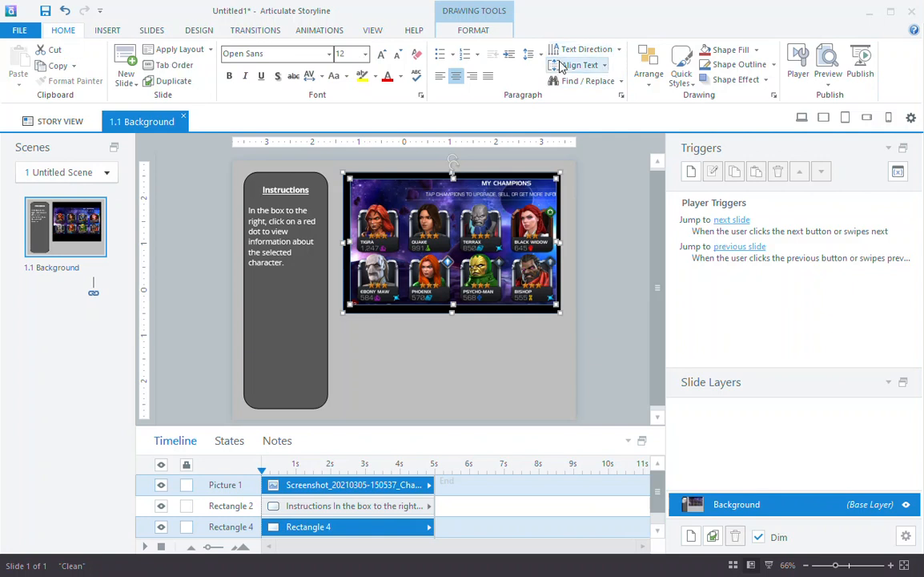
{"action": "left_click", "coordinate": [650, 68]}
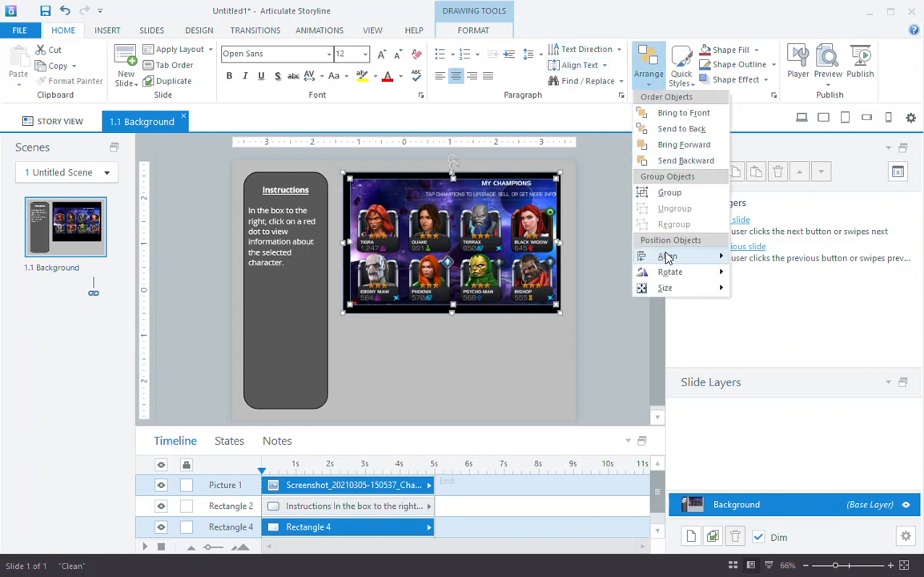
{"action": "mouse_move", "coordinate": [680, 255]}
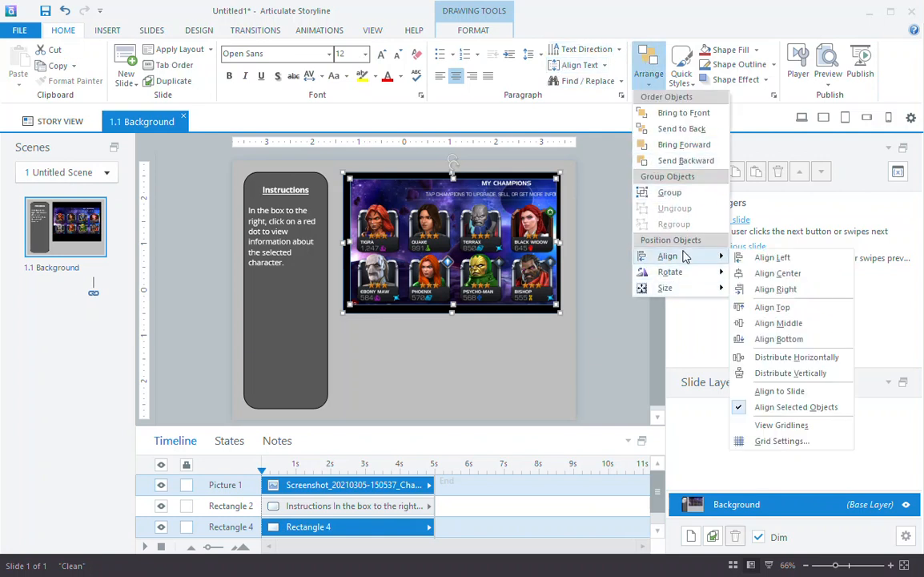
{"action": "left_click", "coordinate": [748, 271]}
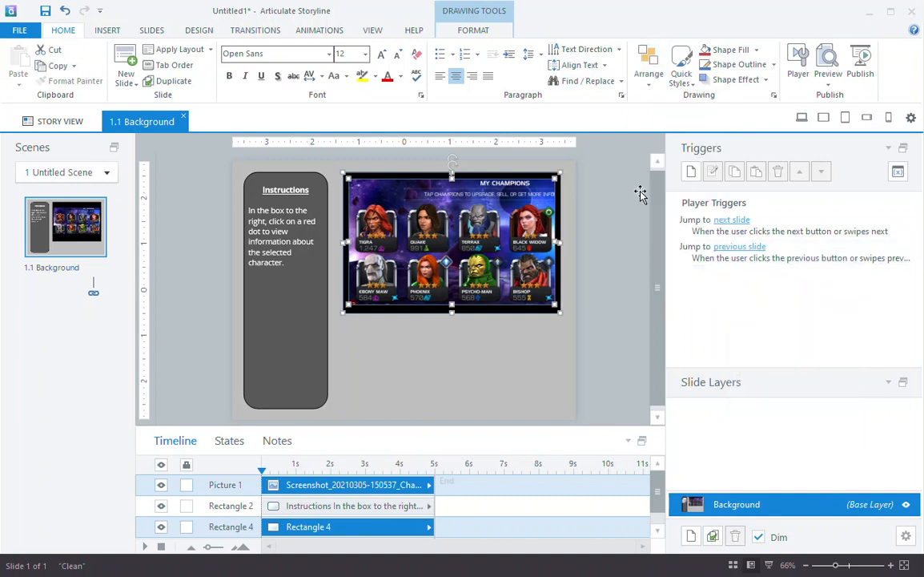
Align the champions picture and the black rectangle to each other on their vertical middles.
{"action": "right_click", "coordinate": [526, 205]}
{"action": "left_click", "coordinate": [666, 58]}
{"action": "left_click", "coordinate": [662, 60]}
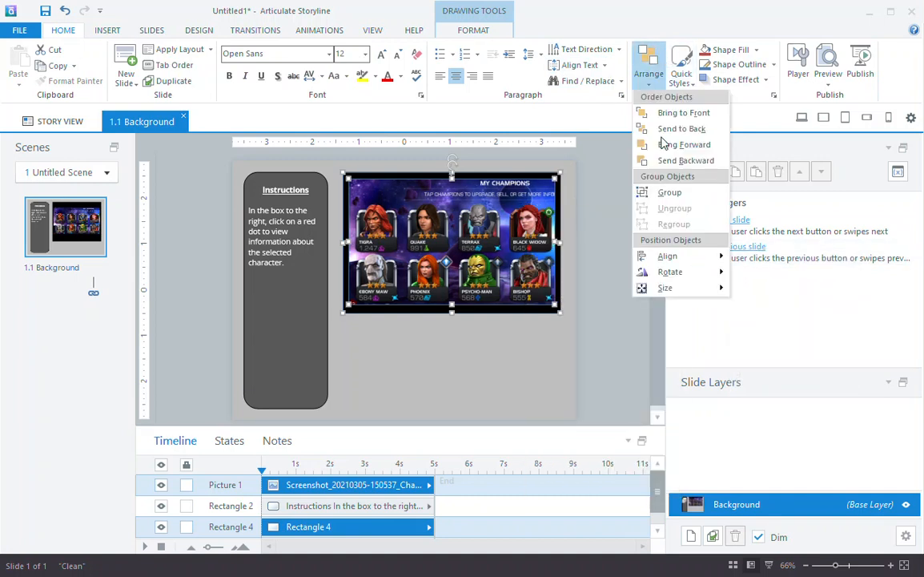
{"action": "mouse_move", "coordinate": [680, 255]}
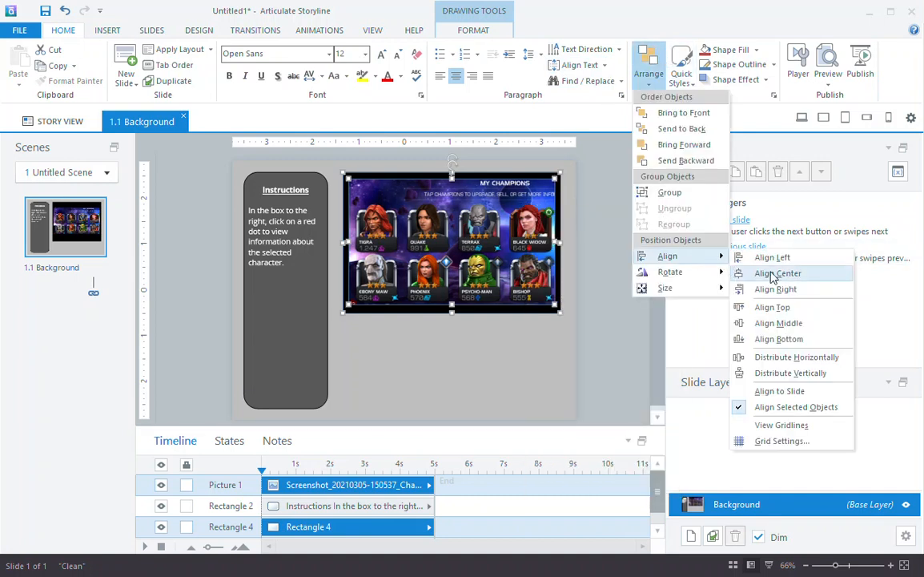
{"action": "left_click", "coordinate": [777, 322]}
{"action": "left_click", "coordinate": [619, 274]}
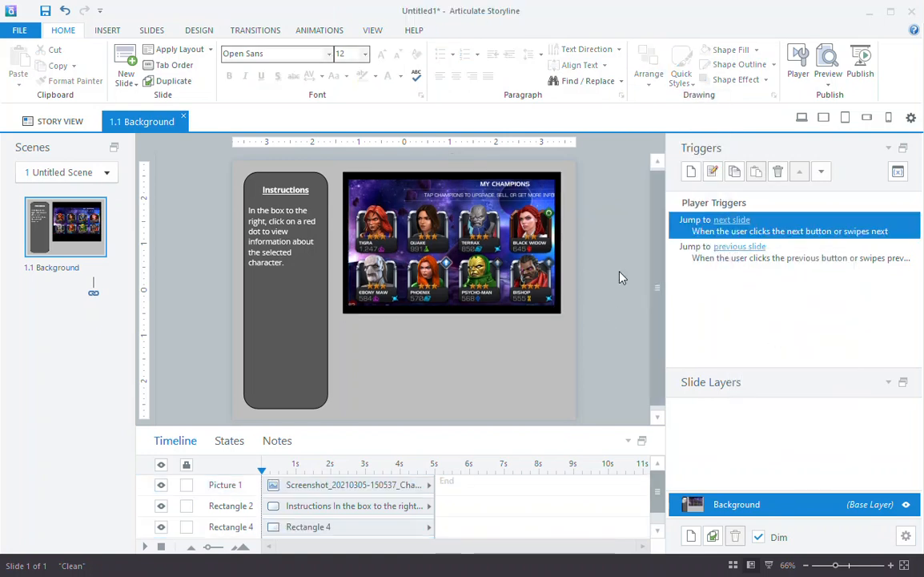
Shorten the instructions panel so its lower edge lines up with the lower edge of the black rectangle.
{"action": "left_click", "coordinate": [292, 239]}
{"action": "mouse_move", "coordinate": [282, 352]}
{"action": "left_mouse_down"}
{"action": "mouse_move", "coordinate": [298, 333]}
{"action": "mouse_move", "coordinate": [294, 350]}
{"action": "mouse_move", "coordinate": [283, 352]}
{"action": "left_mouse_up"}
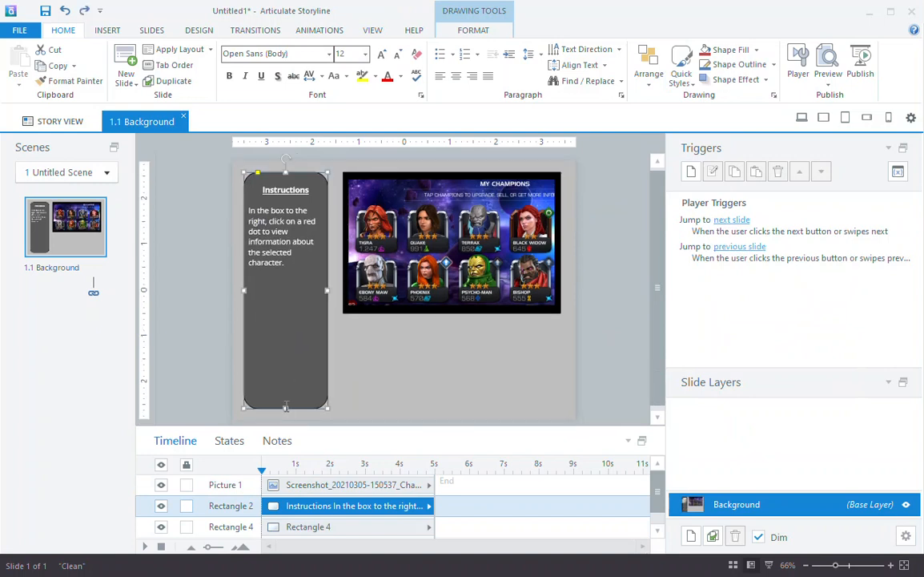
{"action": "left_click", "coordinate": [208, 412]}
{"action": "left_click", "coordinate": [277, 398]}
{"action": "left_click", "coordinate": [285, 409]}
{"action": "left_click_drag", "start_coordinate": [284, 412], "coordinate": [297, 313]}
{"action": "left_click", "coordinate": [178, 294]}
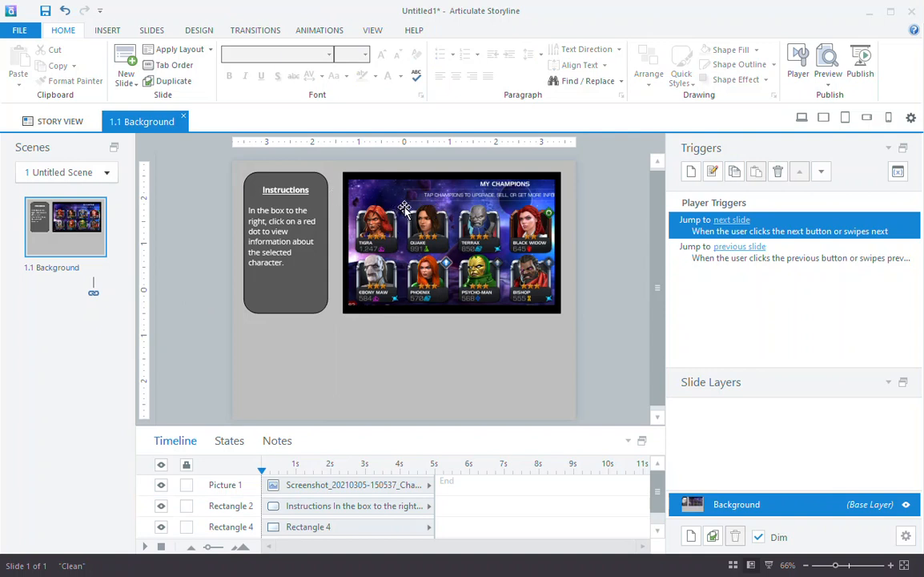
Draw a small oval dot on the champions picture, just above the Tigra card.
{"action": "left_click", "coordinate": [105, 32]}
{"action": "left_click", "coordinate": [200, 64]}
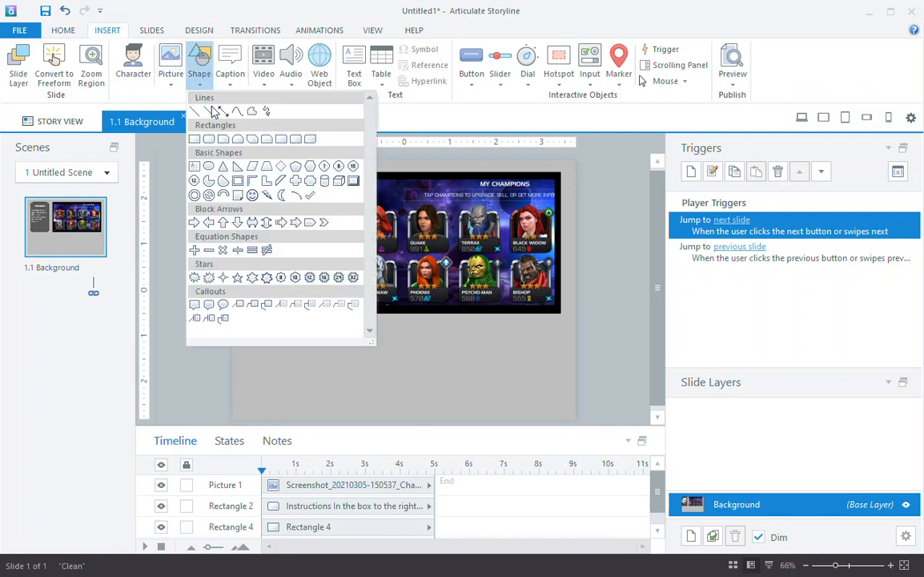
{"action": "left_click", "coordinate": [192, 167]}
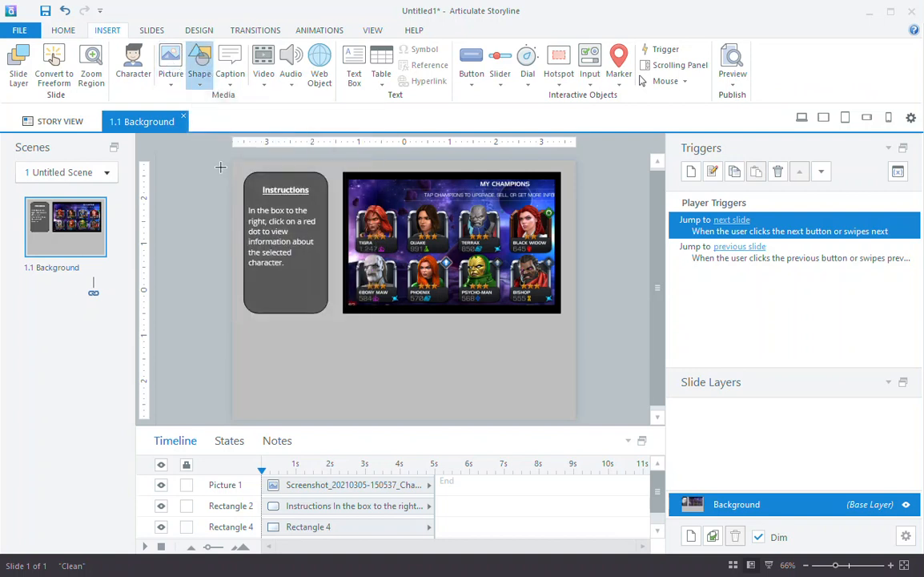
{"action": "left_click", "coordinate": [362, 205]}
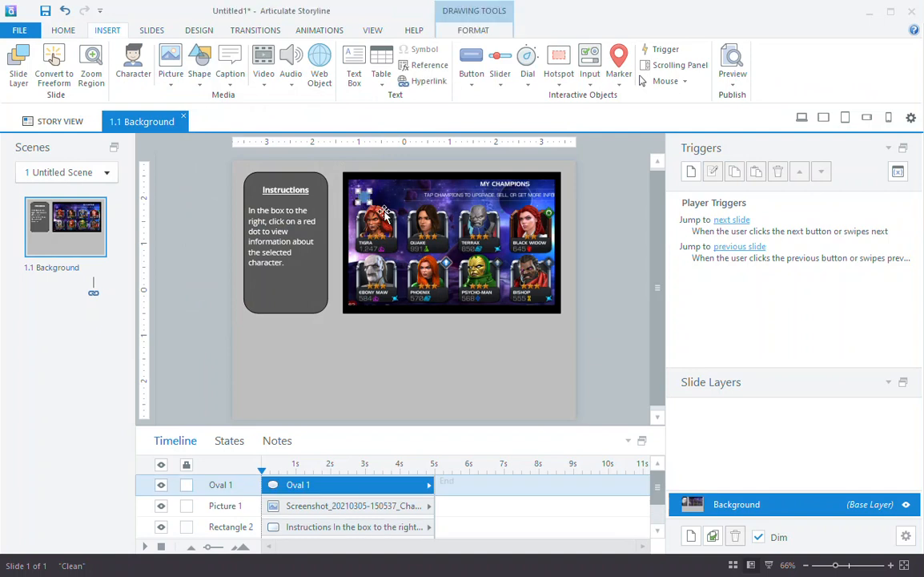
{"action": "left_click_drag", "start_coordinate": [371, 203], "coordinate": [372, 202]}
Format the small dot with a solid red fill and a solid dark red outline.
{"action": "right_click", "coordinate": [362, 194]}
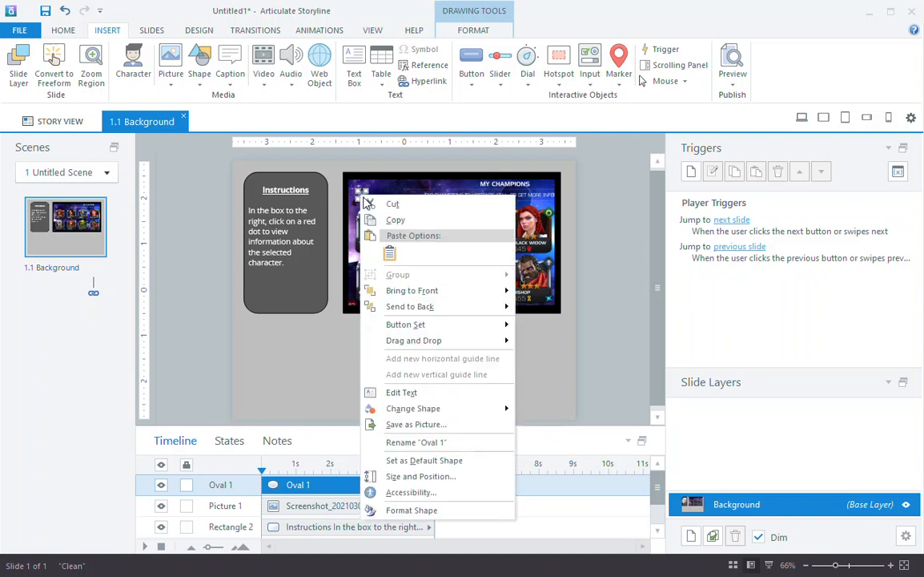
{"action": "left_click", "coordinate": [433, 510]}
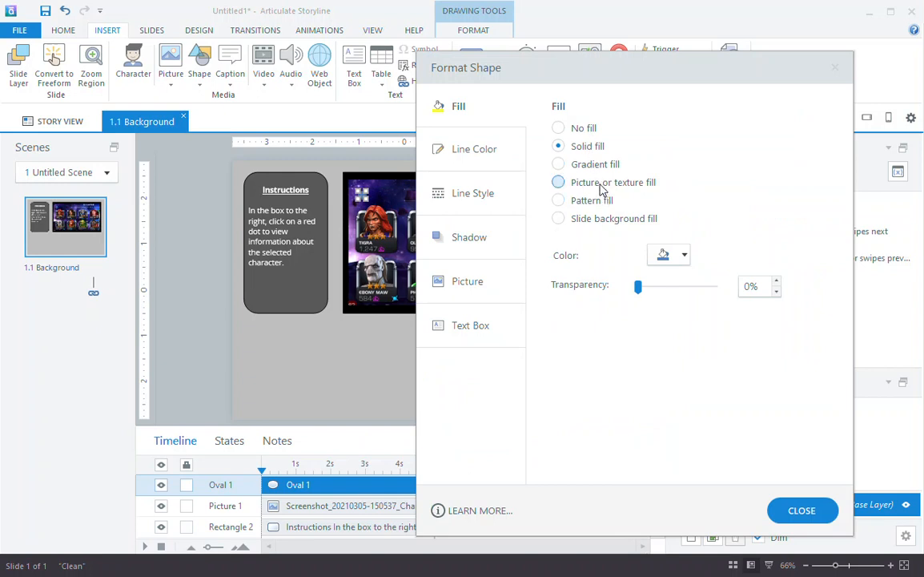
{"action": "left_click", "coordinate": [665, 254]}
{"action": "left_click", "coordinate": [665, 362]}
{"action": "left_click", "coordinate": [499, 152]}
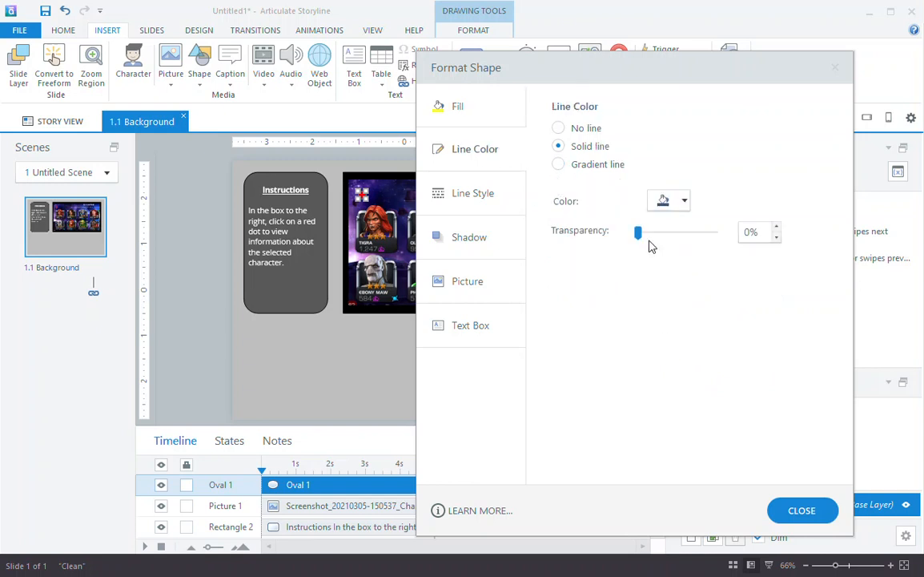
{"action": "left_click", "coordinate": [682, 203]}
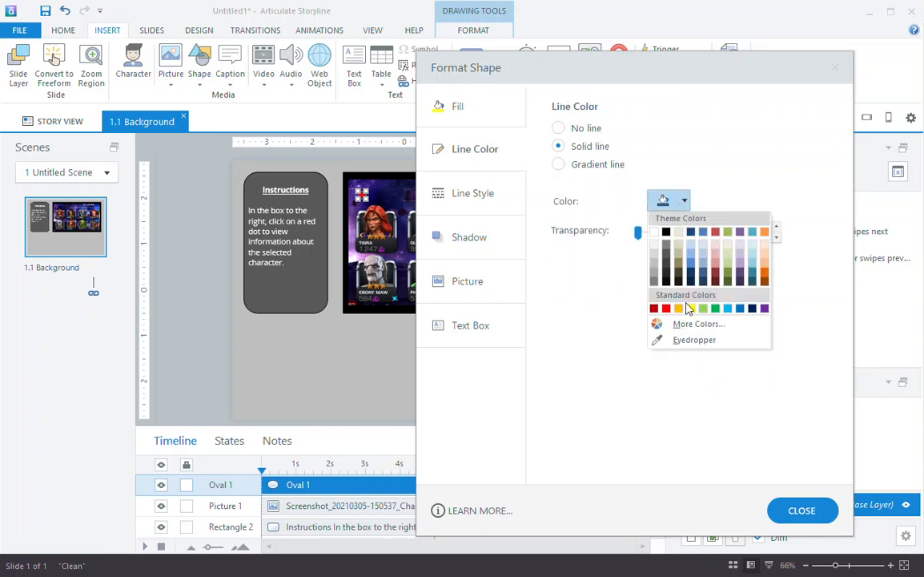
{"action": "left_click", "coordinate": [654, 308]}
{"action": "left_click", "coordinate": [801, 509]}
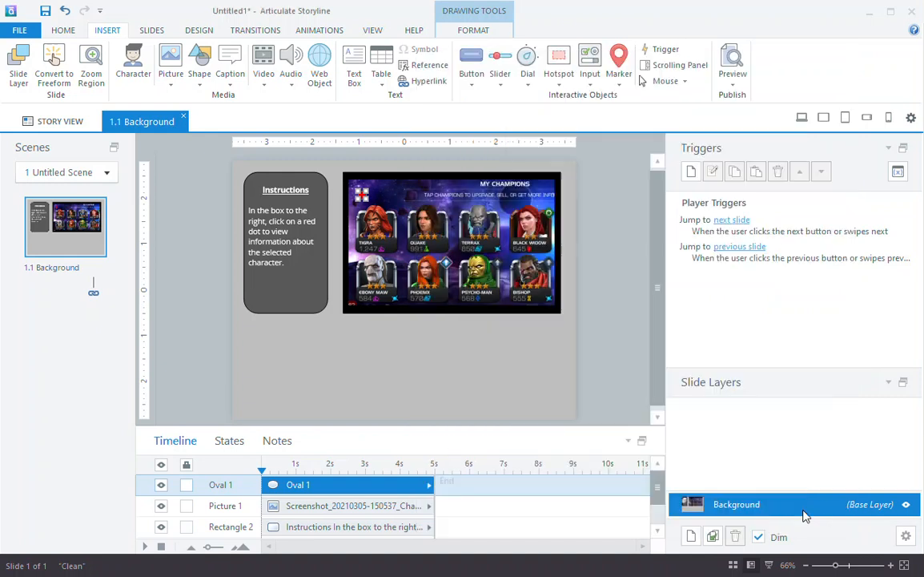
Move the red dot onto the lower-right corner of the Tigra card.
{"action": "left_click", "coordinate": [301, 165]}
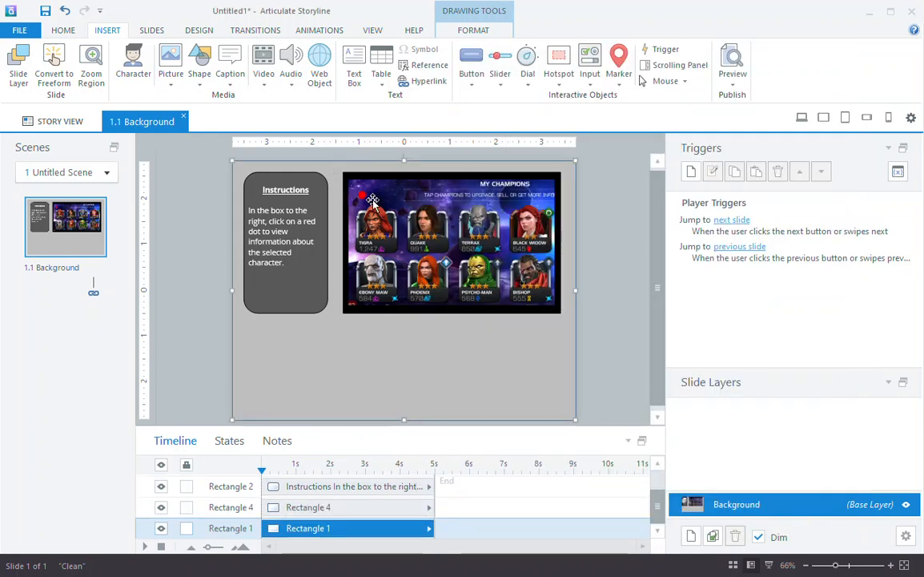
{"action": "left_click", "coordinate": [362, 194]}
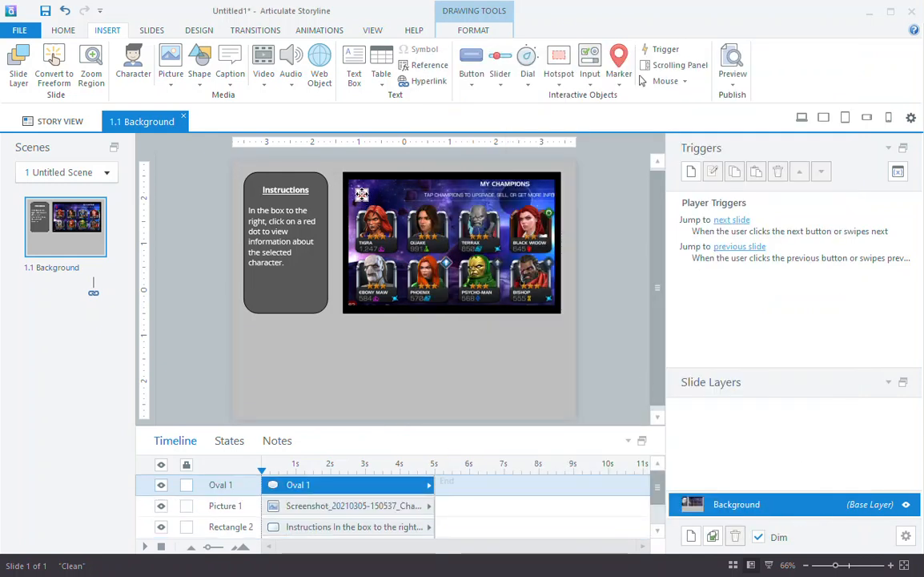
{"action": "left_click_drag", "start_coordinate": [390, 245], "coordinate": [392, 242]}
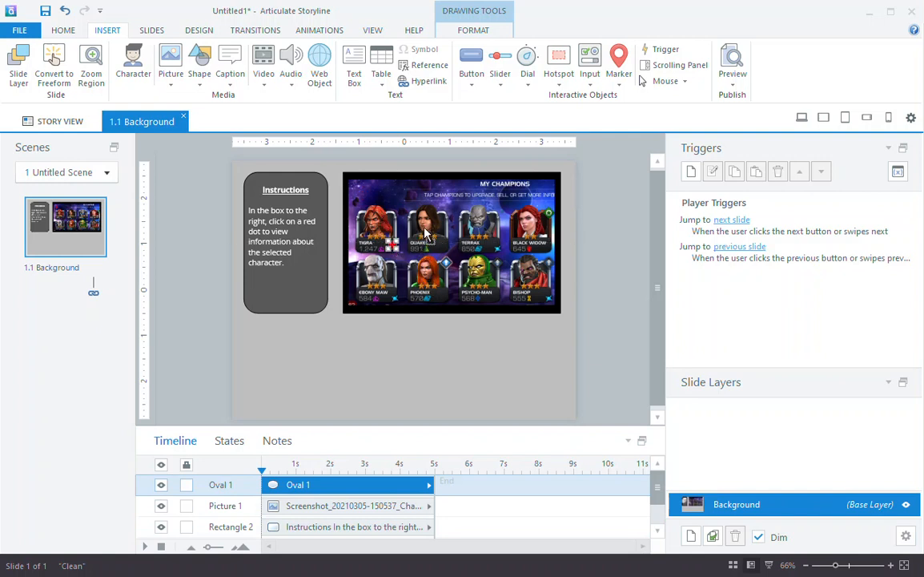
Duplicate the red dot and place copies on the lower-right corners of the Quake, Terrax and Black Widow cards.
{"action": "key", "text": "ctrl+d"}
{"action": "left_click_drag", "start_coordinate": [398, 249], "coordinate": [497, 250]}
{"action": "key", "text": "ctrl+v"}
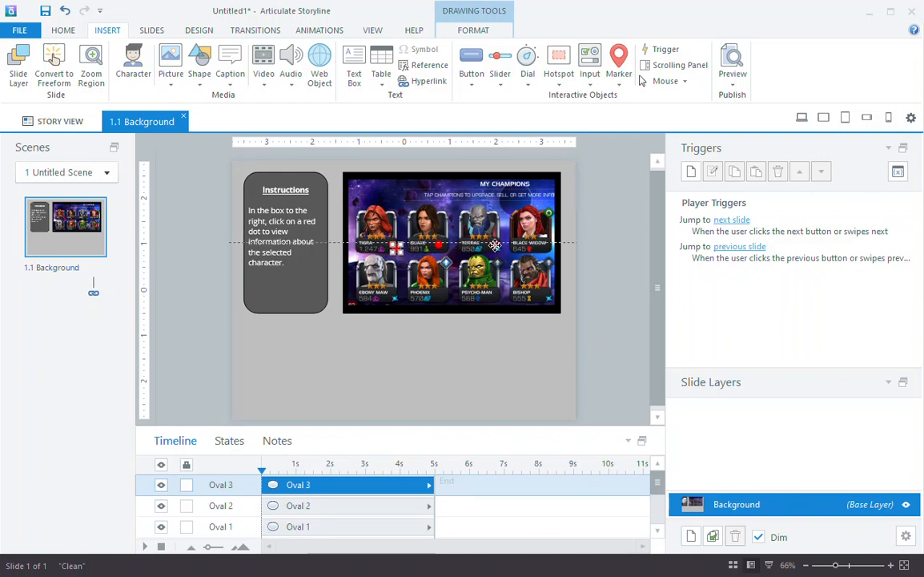
{"action": "key", "text": "ctrl+v"}
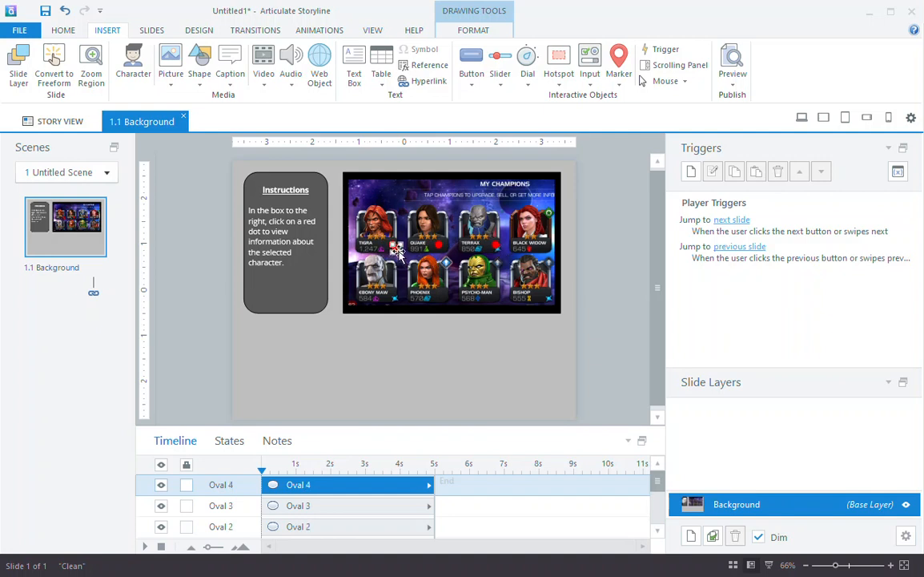
{"action": "left_click_drag", "start_coordinate": [397, 249], "coordinate": [542, 250]}
{"action": "left_click", "coordinate": [584, 270]}
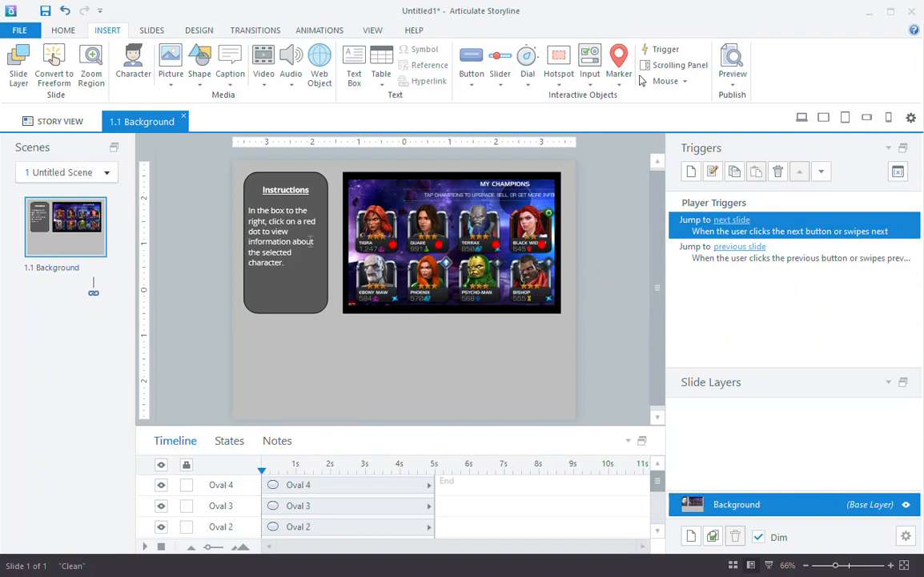
Add the built-in Hover state to the red dot on the Tigra card.
{"action": "left_click", "coordinate": [392, 244]}
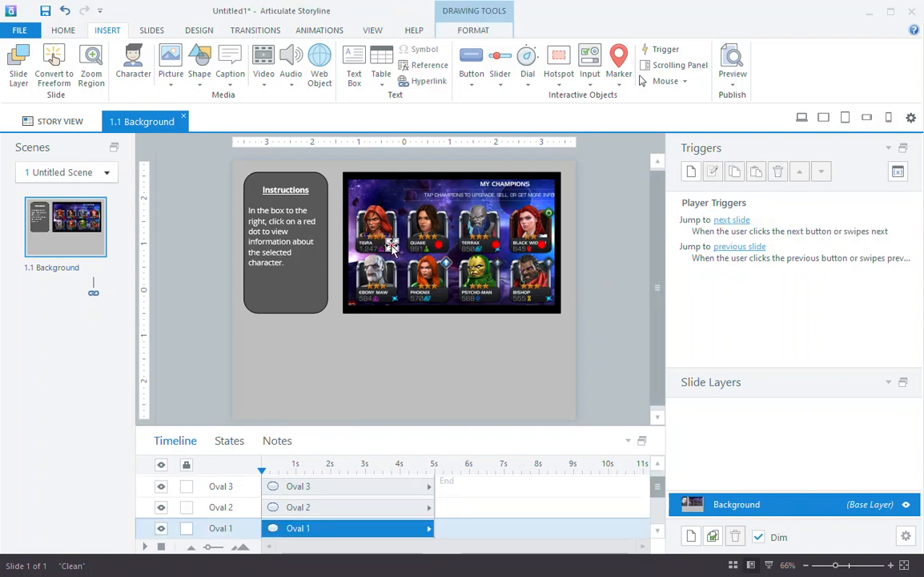
{"action": "right_click", "coordinate": [393, 246]}
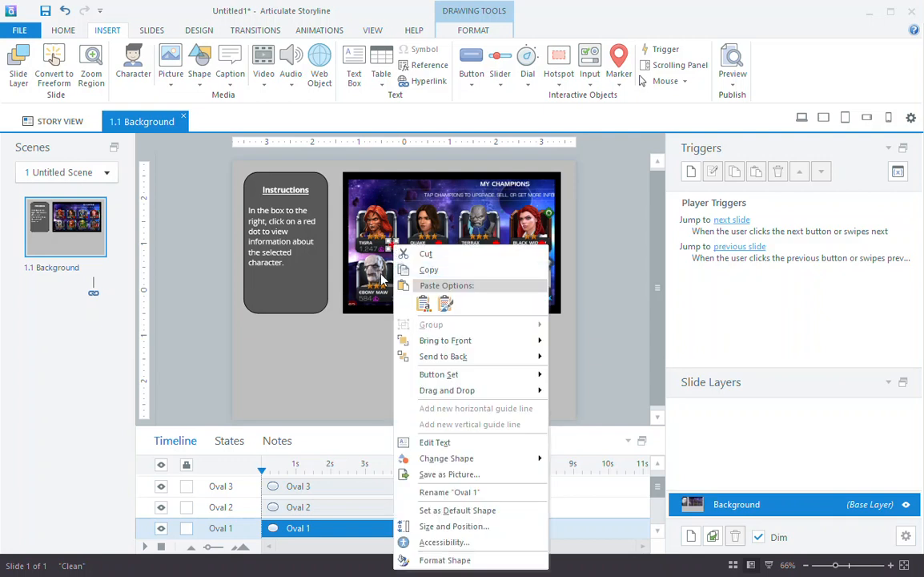
{"action": "left_click", "coordinate": [423, 303]}
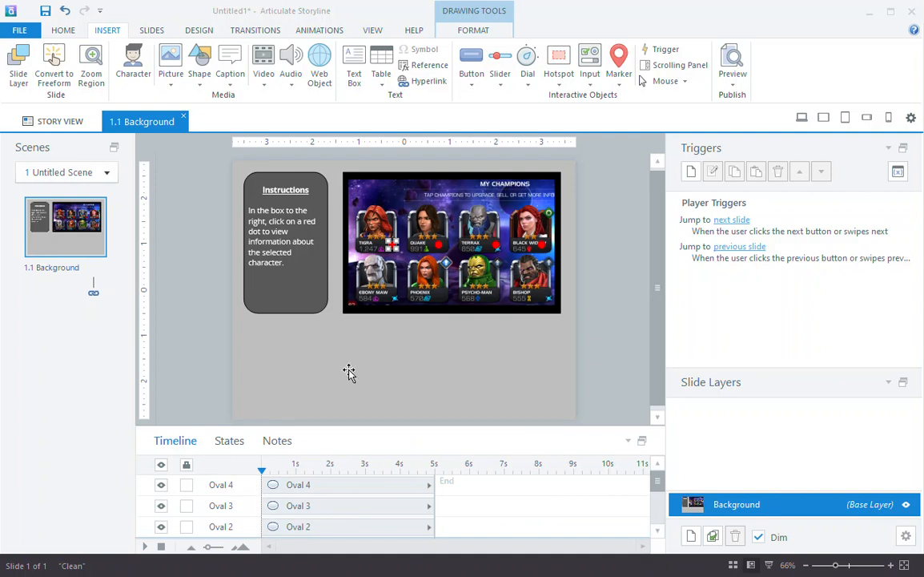
{"action": "left_click", "coordinate": [229, 442]}
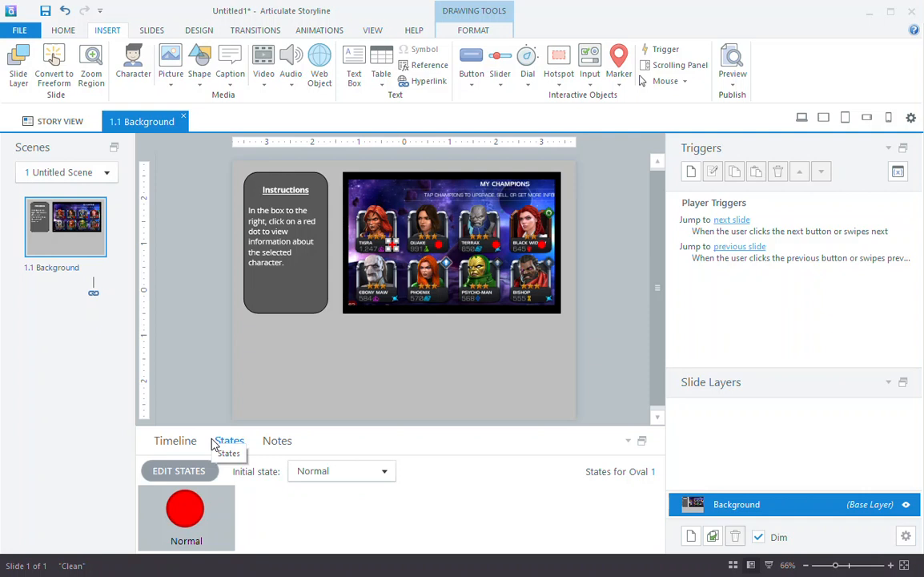
{"action": "left_click", "coordinate": [196, 473]}
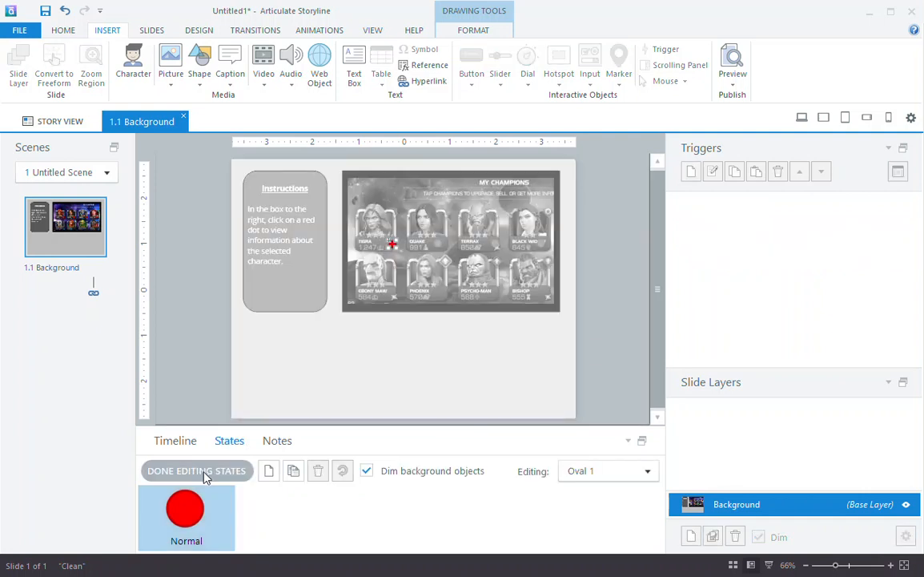
{"action": "left_click", "coordinate": [269, 471]}
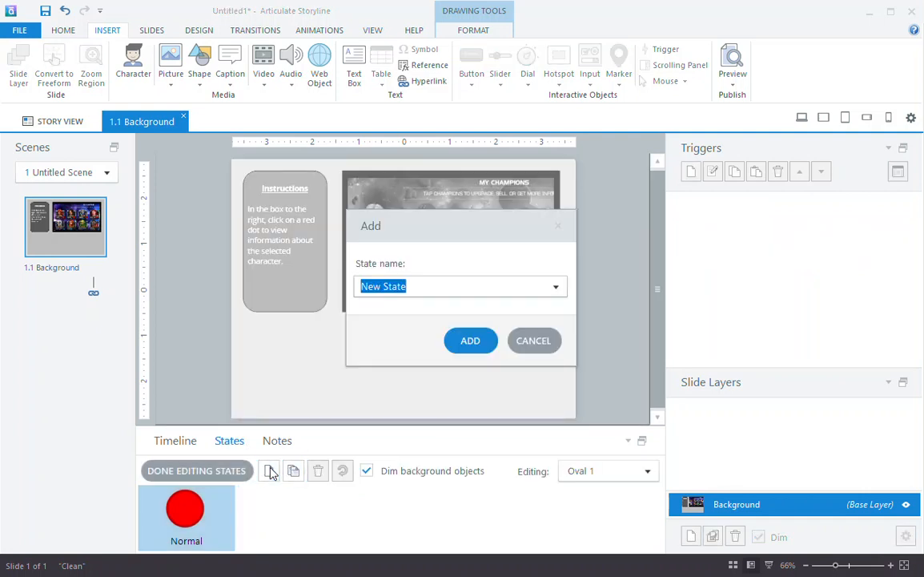
{"action": "left_click", "coordinate": [555, 290]}
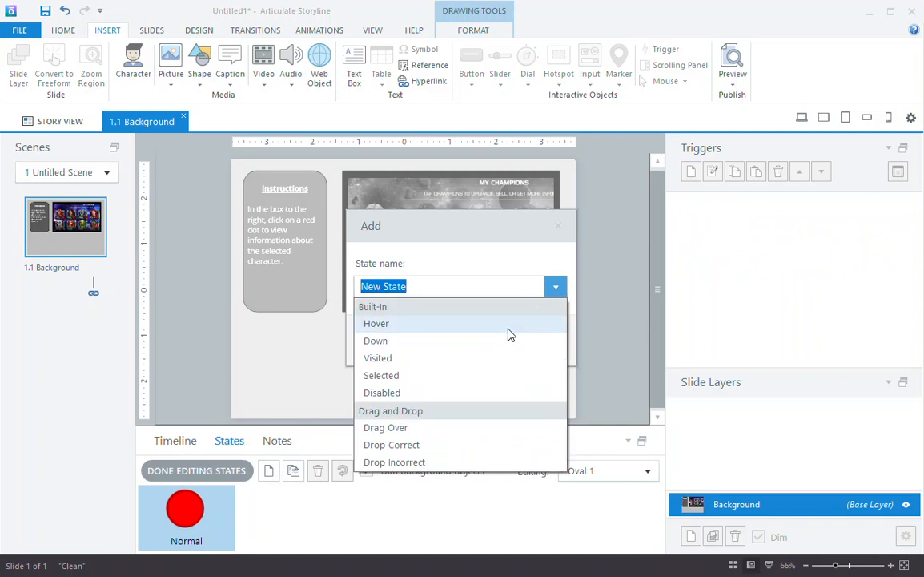
{"action": "left_click", "coordinate": [440, 326]}
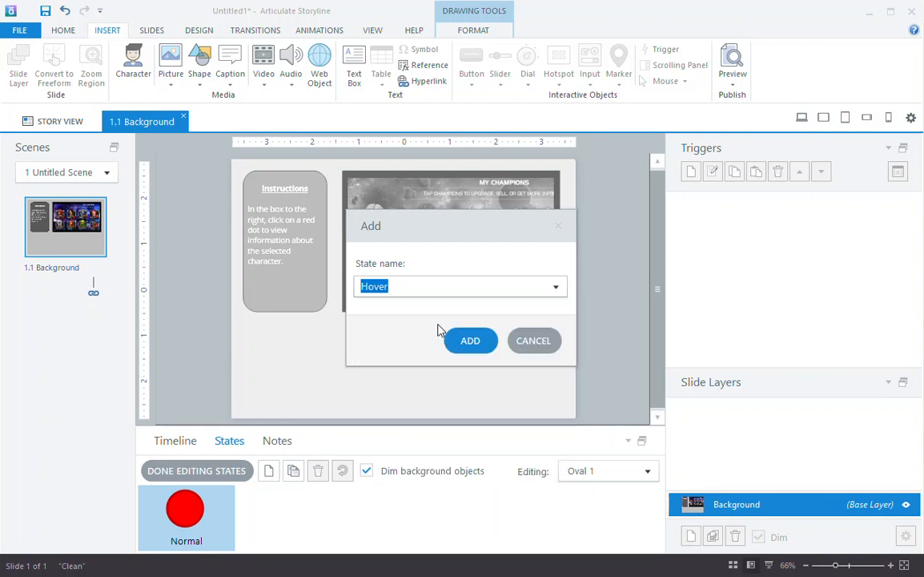
{"action": "left_click", "coordinate": [471, 342]}
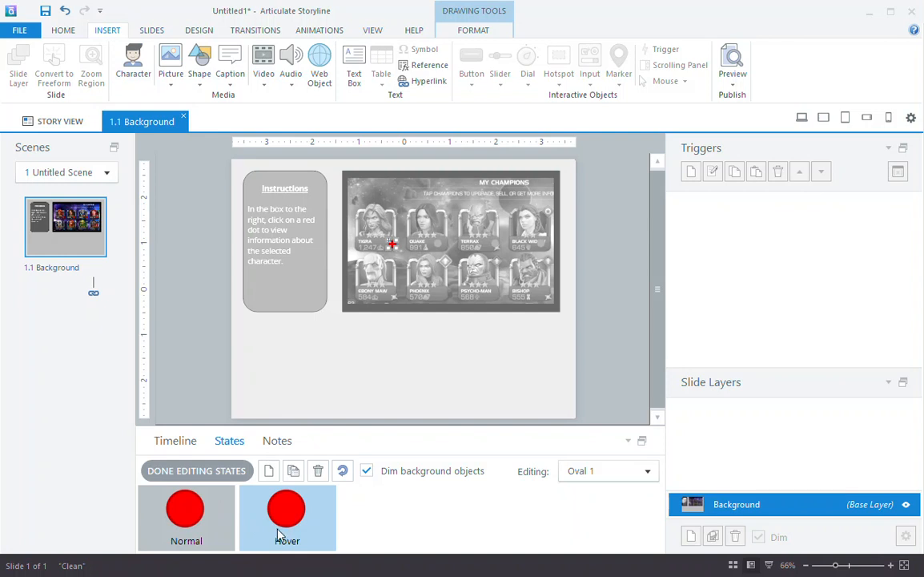
Set the Hover state's fill of the red dot on the Tigra card to a light red theme colour.
{"action": "left_click", "coordinate": [69, 30]}
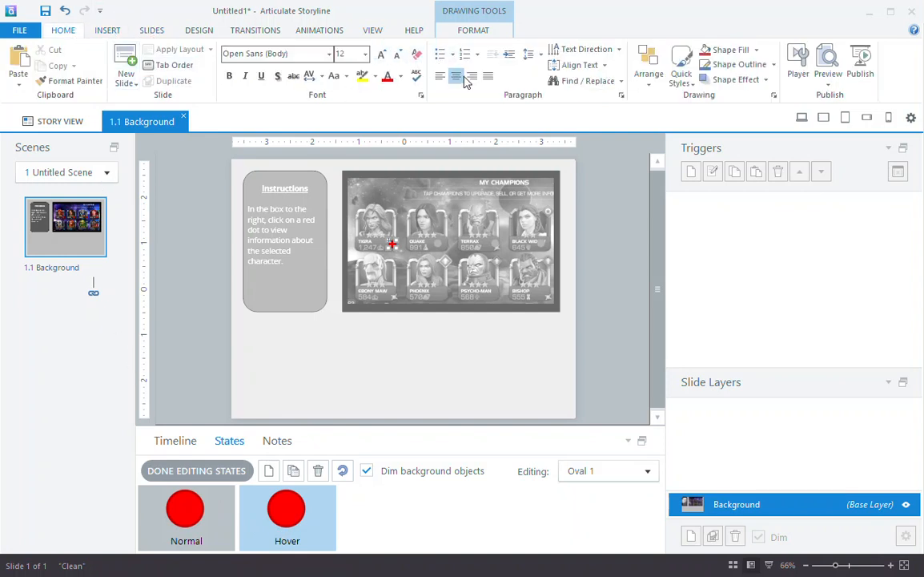
{"action": "left_click", "coordinate": [755, 51]}
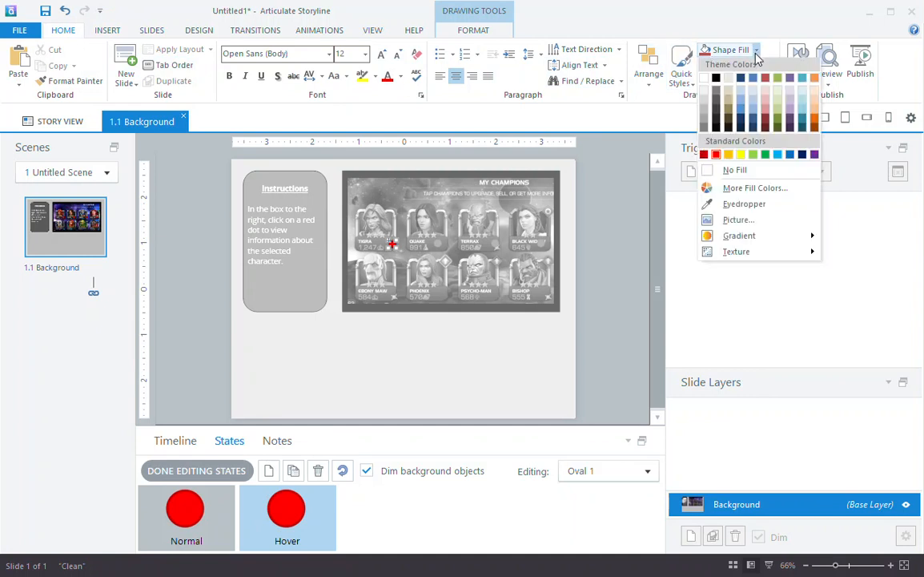
{"action": "left_click", "coordinate": [767, 102]}
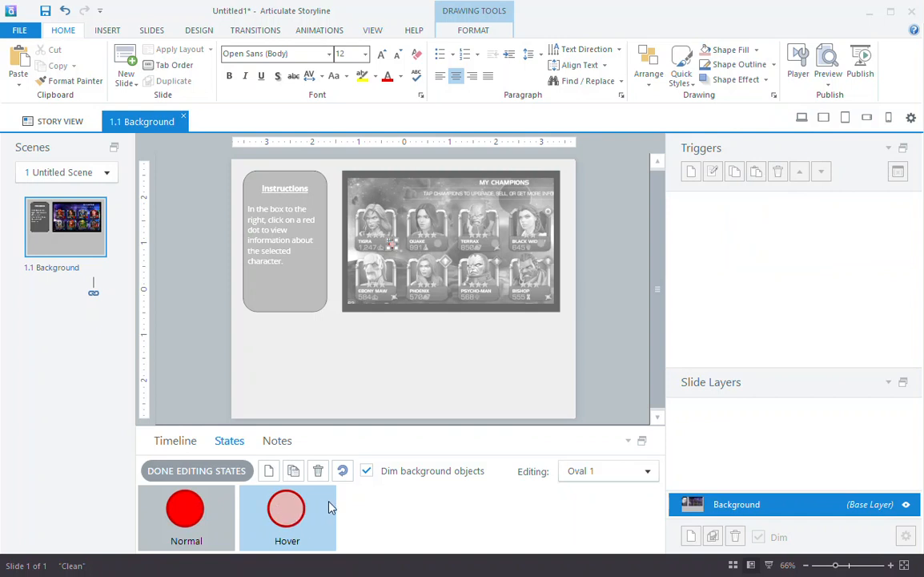
Add the built-in Down state to the Tigra dot with the darkest red theme fill, and finish editing its states.
{"action": "left_click", "coordinate": [296, 472]}
{"action": "left_click", "coordinate": [561, 290]}
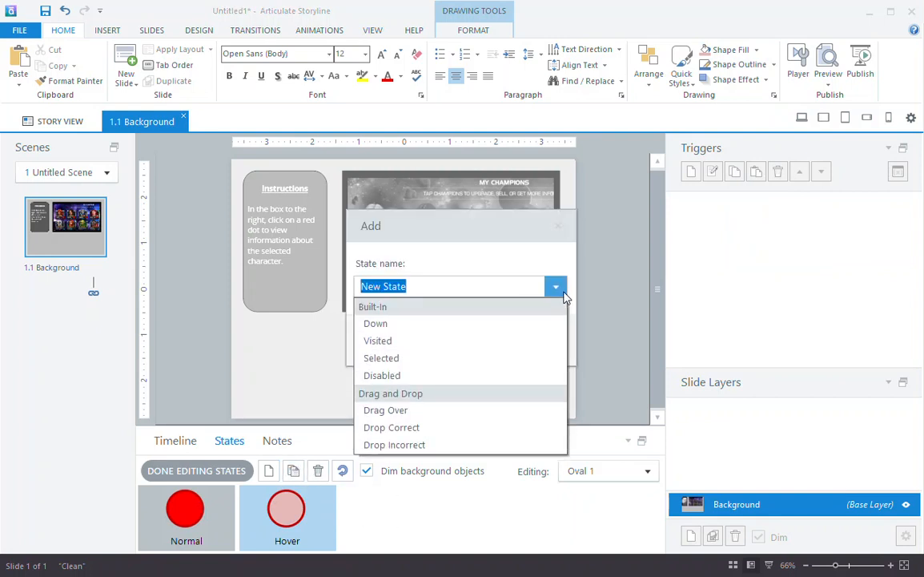
{"action": "left_click", "coordinate": [454, 325]}
{"action": "left_click", "coordinate": [473, 344]}
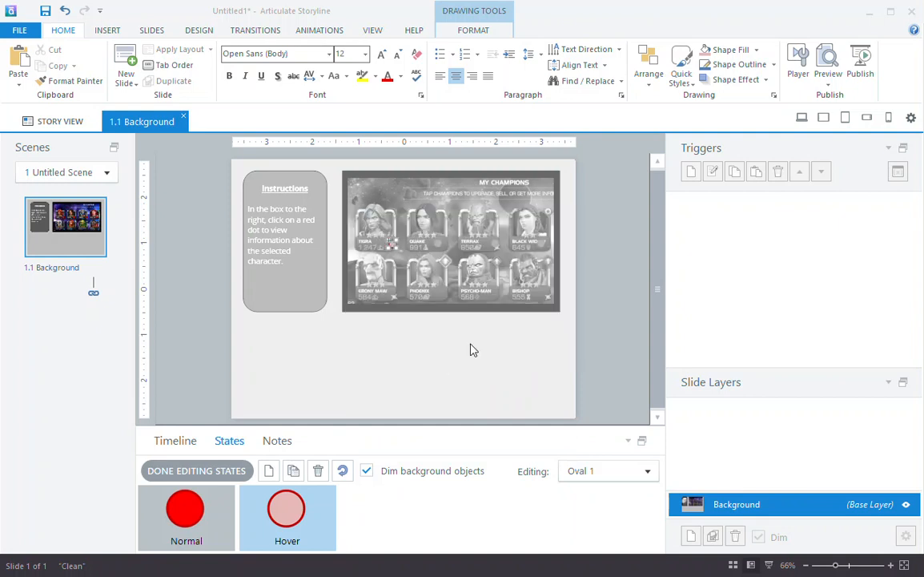
{"action": "left_click", "coordinate": [755, 50]}
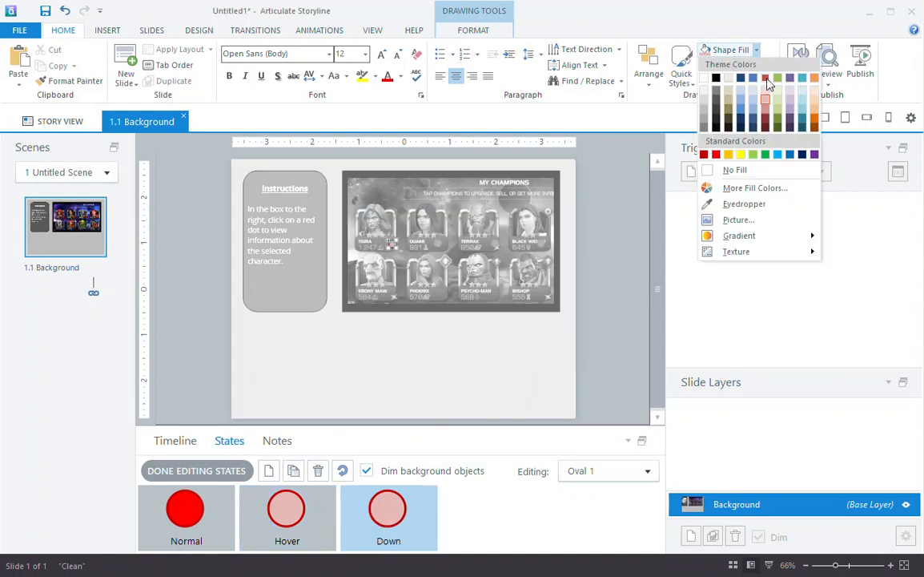
{"action": "left_click", "coordinate": [765, 126]}
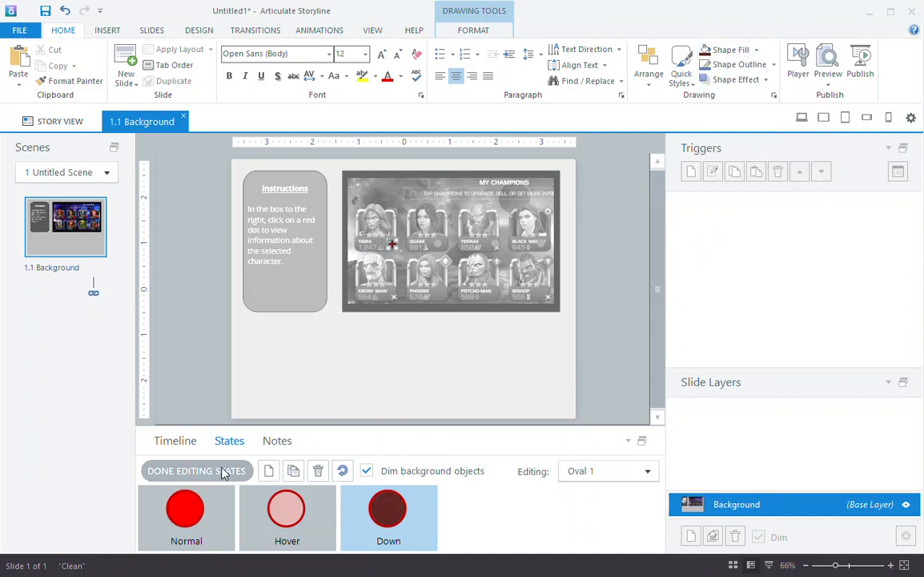
{"action": "left_click", "coordinate": [196, 471]}
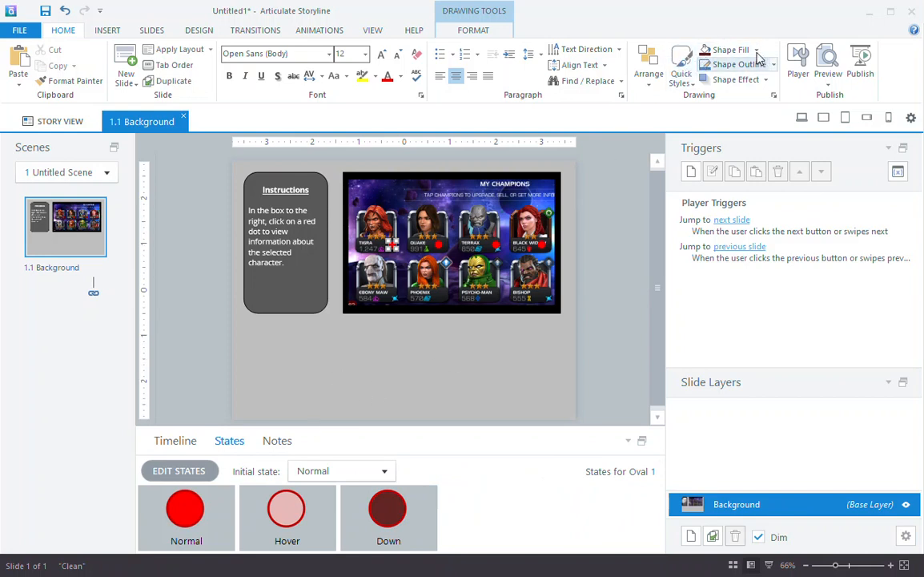
Preview the slide to test the Tigra dot's states, and return to the slide's timeline.
{"action": "left_click", "coordinate": [832, 64]}
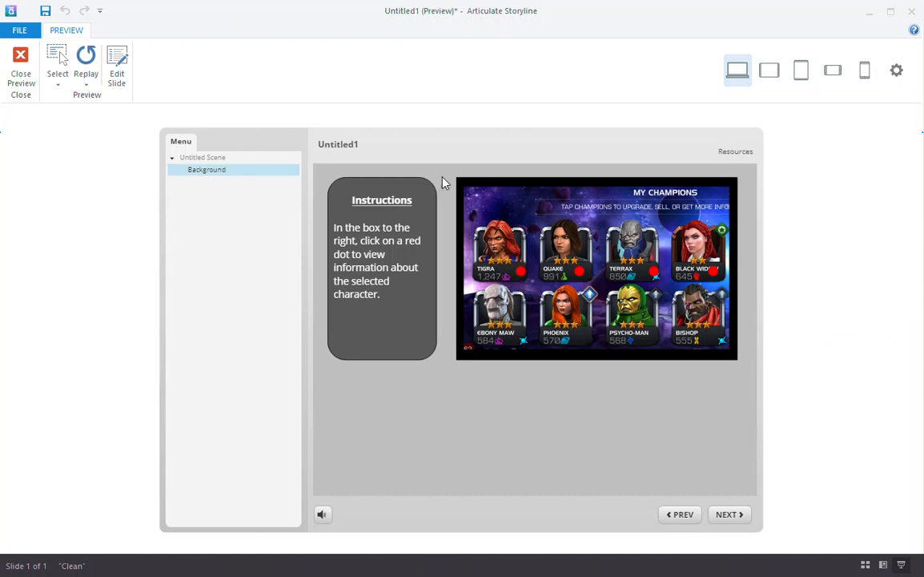
{"action": "left_click", "coordinate": [21, 62]}
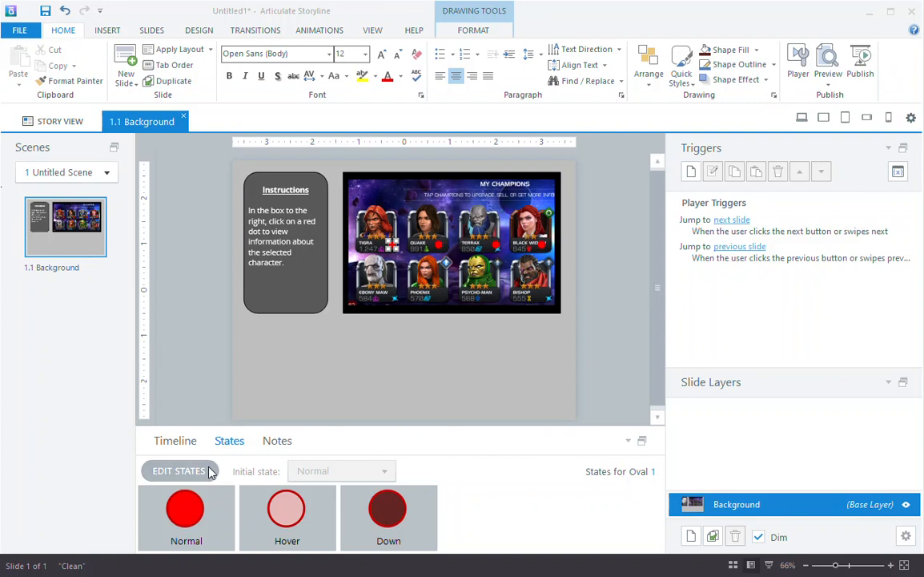
{"action": "left_click", "coordinate": [192, 442]}
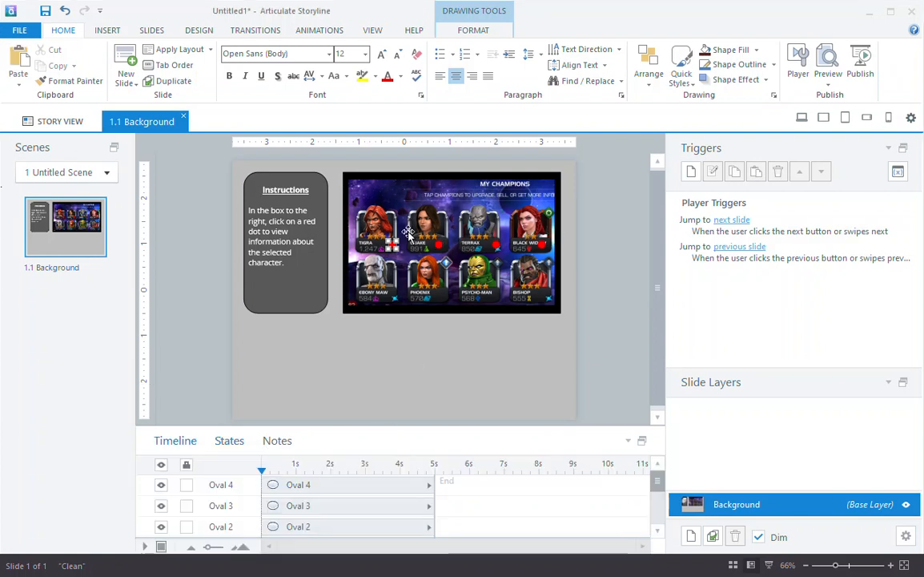
Copy the Tigra dot's formatting and states to the Quake, Terrax and Black Widow dots with Format Painter.
{"action": "left_click", "coordinate": [71, 86]}
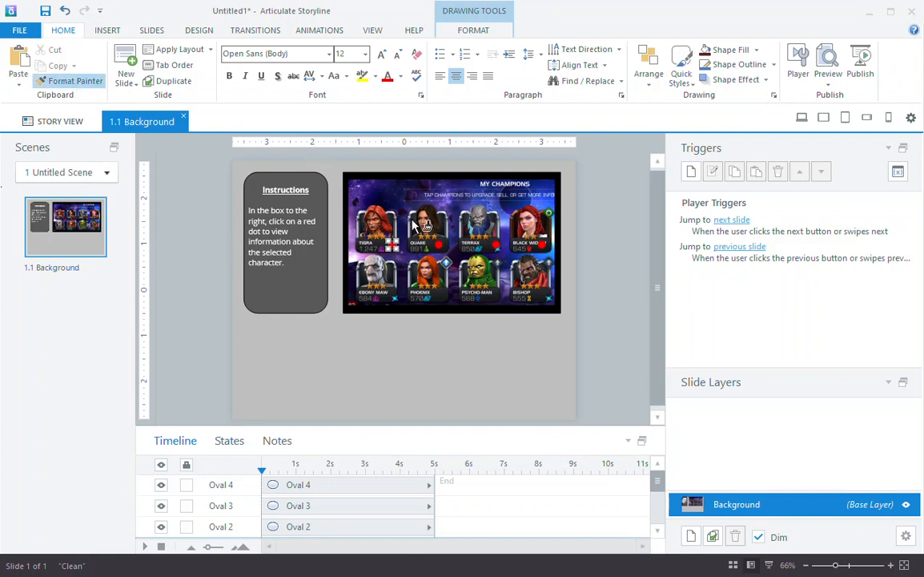
{"action": "left_click", "coordinate": [439, 243]}
{"action": "left_click", "coordinate": [74, 81]}
{"action": "left_click", "coordinate": [494, 244]}
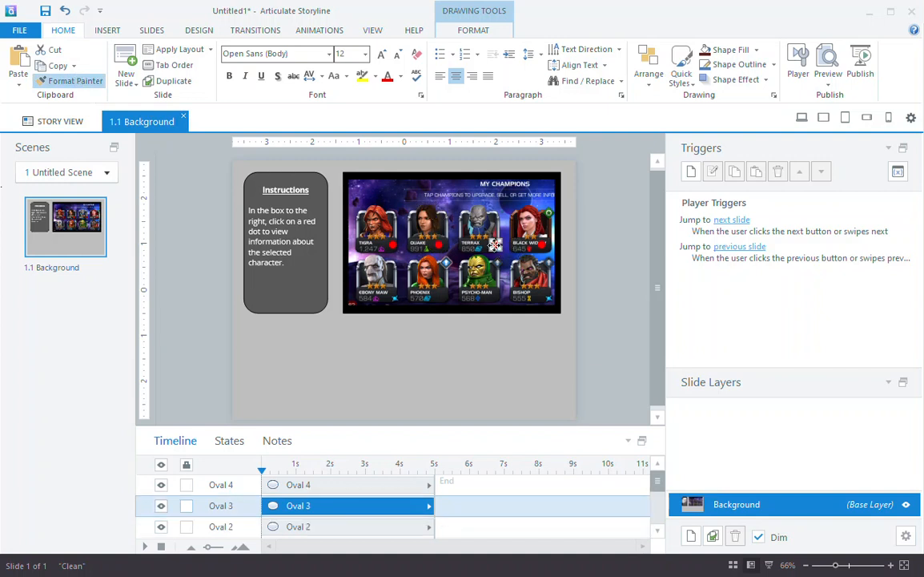
{"action": "left_click", "coordinate": [74, 81]}
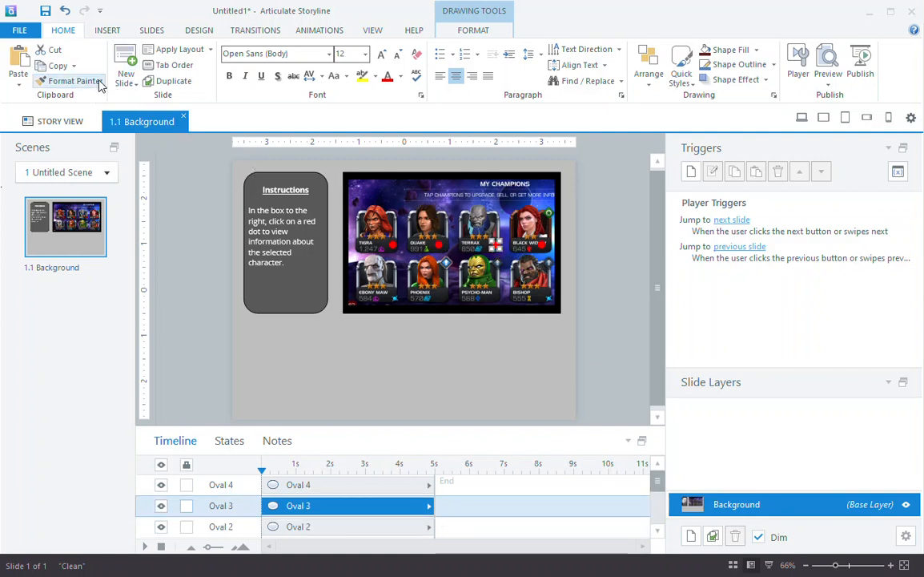
{"action": "left_click", "coordinate": [545, 245]}
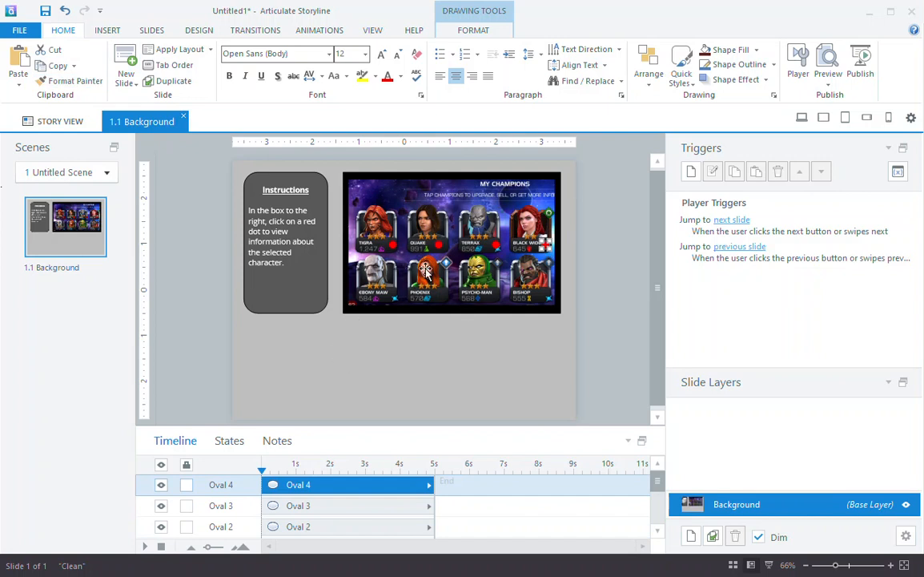
{"action": "left_click", "coordinate": [232, 442]}
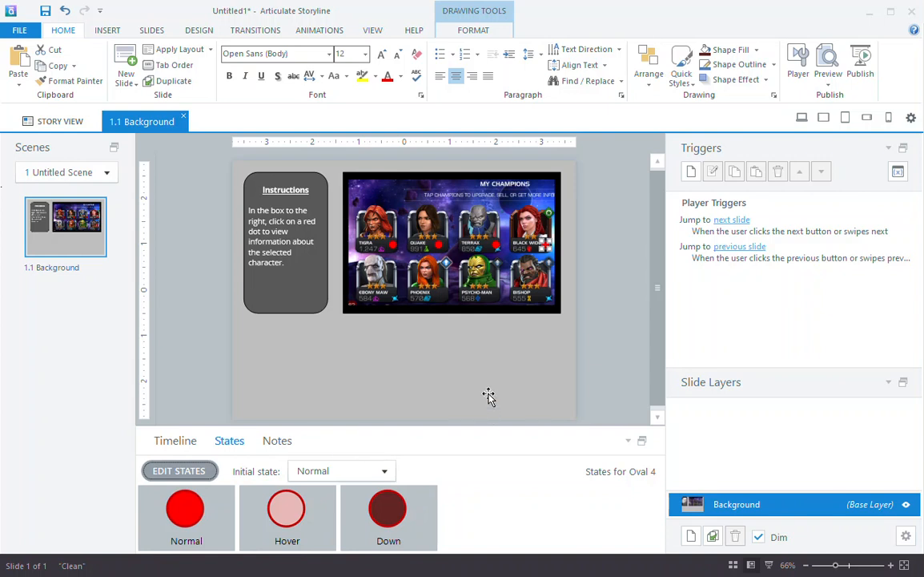
Rename the red dot on the Tigra card as BTN_Tigra in the timeline.
{"action": "left_click", "coordinate": [464, 337]}
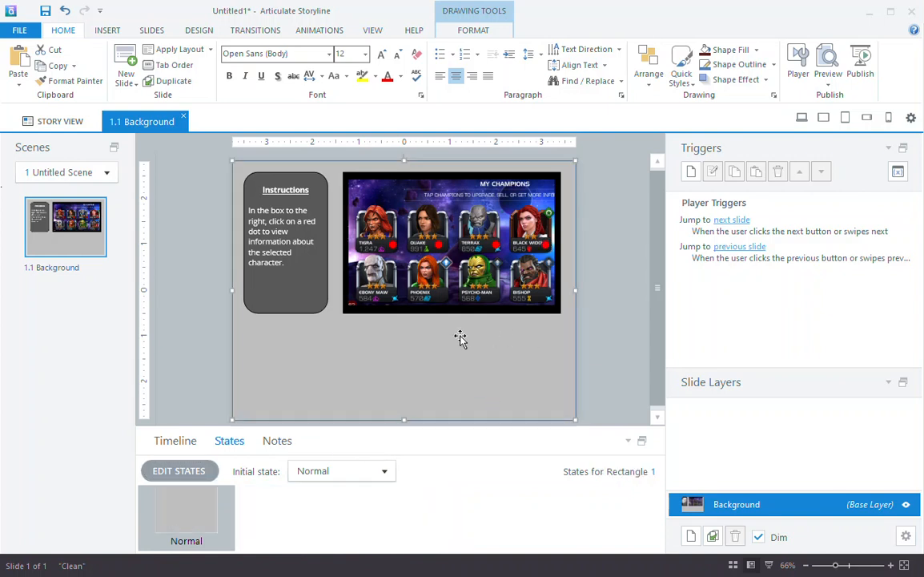
{"action": "left_click", "coordinate": [192, 441]}
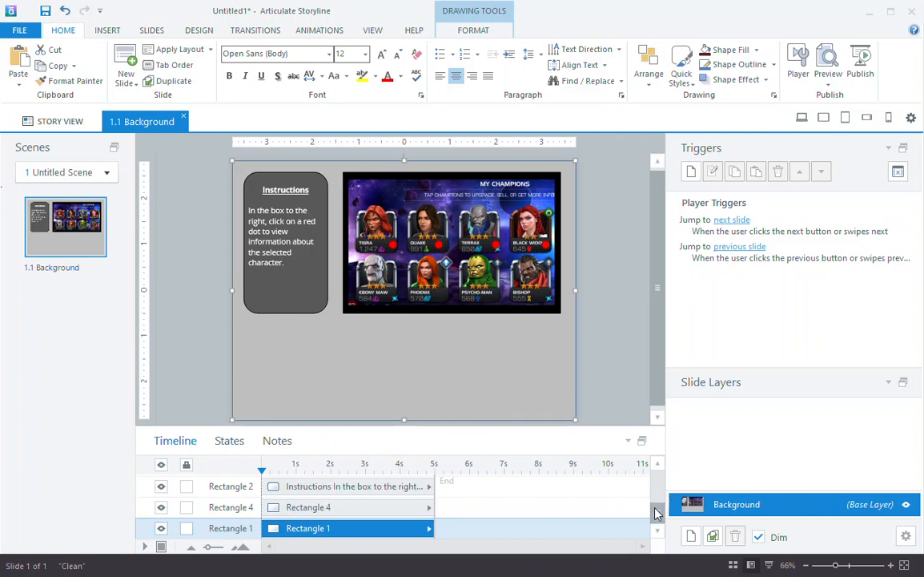
{"action": "left_click", "coordinate": [392, 244]}
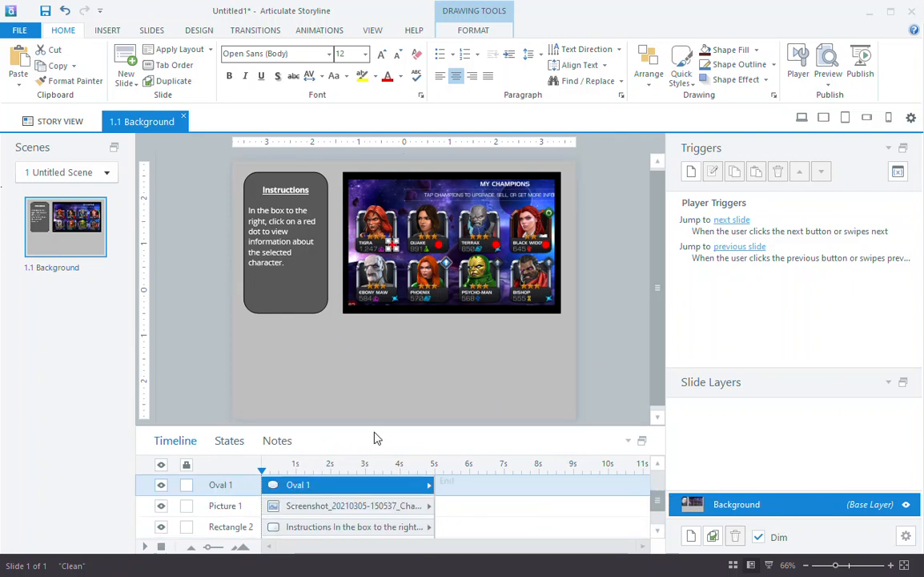
{"action": "left_click", "coordinate": [658, 464]}
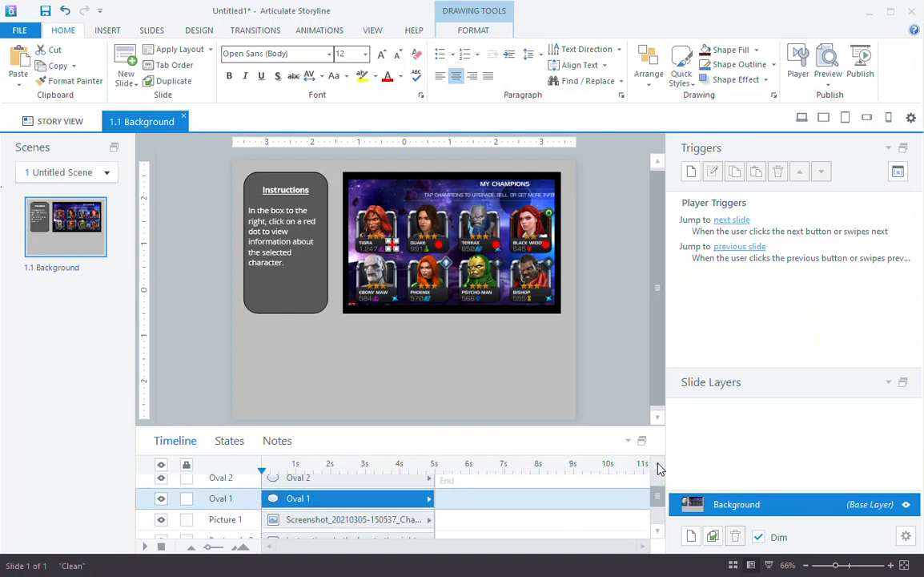
{"action": "double_click", "coordinate": [233, 499]}
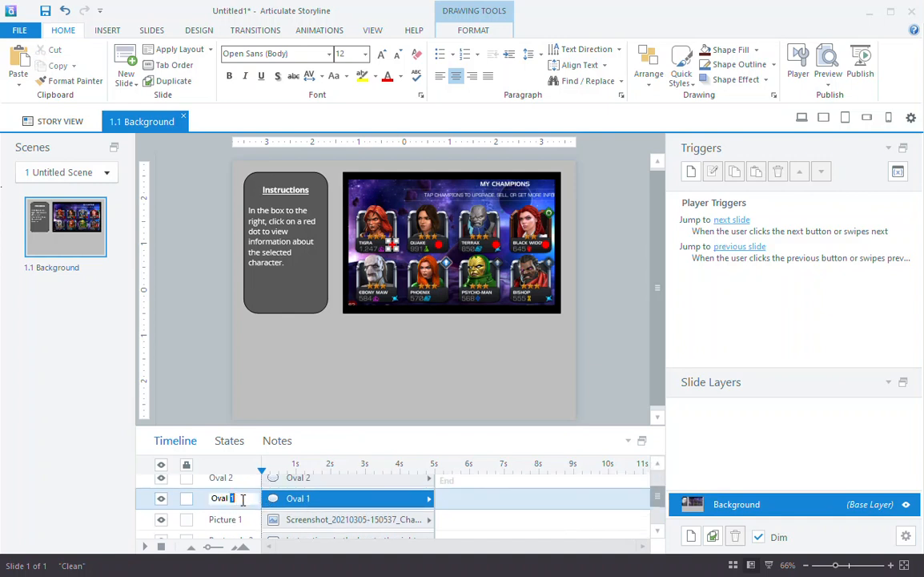
{"action": "left_click_drag", "start_coordinate": [241, 498], "coordinate": [176, 505]}
{"action": "type", "text": "T"}
{"action": "type", "text": "TN_Tigra"}
{"action": "key", "text": "Return"}
Rename the red dot on the Quake card as BTN_Quake in the timeline.
{"action": "left_click", "coordinate": [280, 441]}
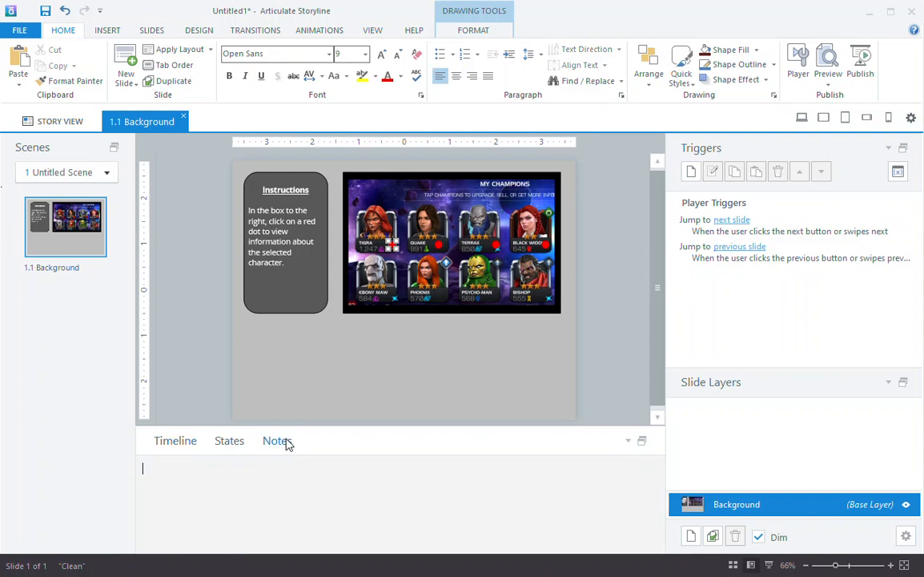
{"action": "left_click", "coordinate": [440, 251]}
{"action": "left_click", "coordinate": [192, 442]}
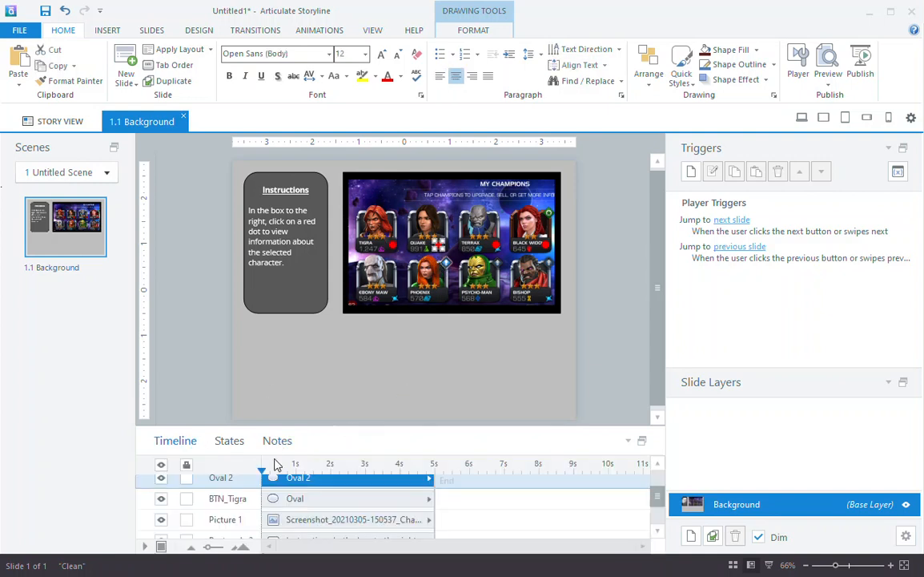
{"action": "double_click", "coordinate": [224, 478]}
{"action": "type", "text": "BTN_"}
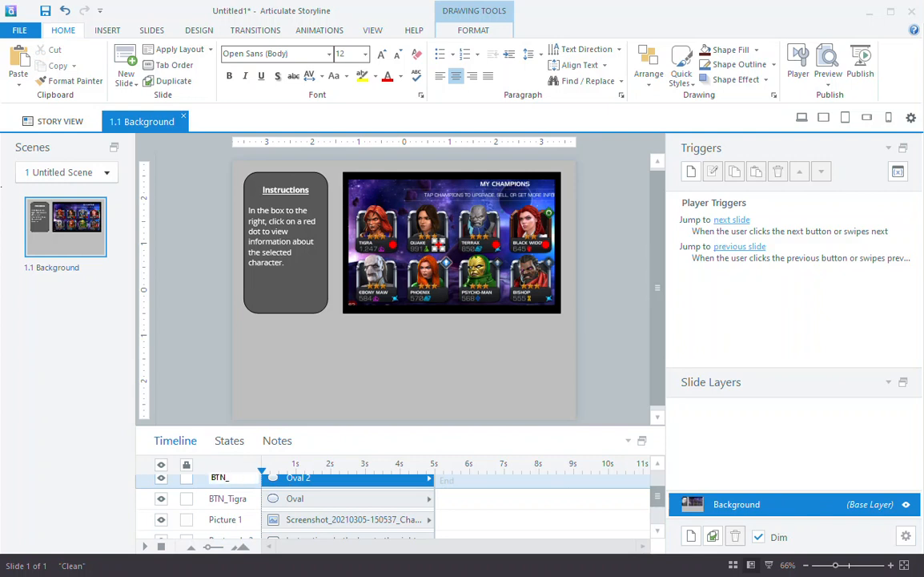
{"action": "type", "text": "Quake"}
{"action": "key", "text": "Return"}
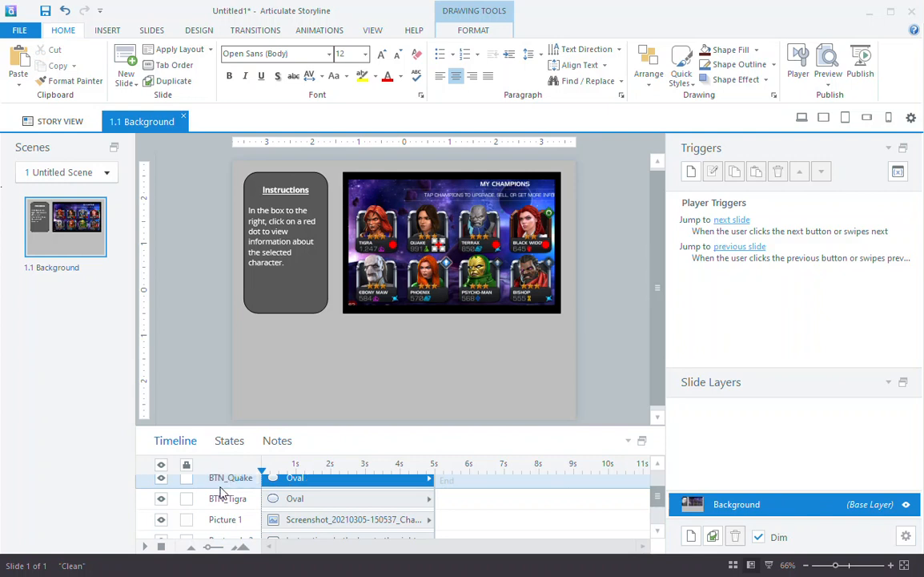
Rename the red dot on the Terrax card as BTN_Terrax in the timeline.
{"action": "scroll", "coordinate": [654, 463], "scroll_direction": "up", "scroll_amount": 3}
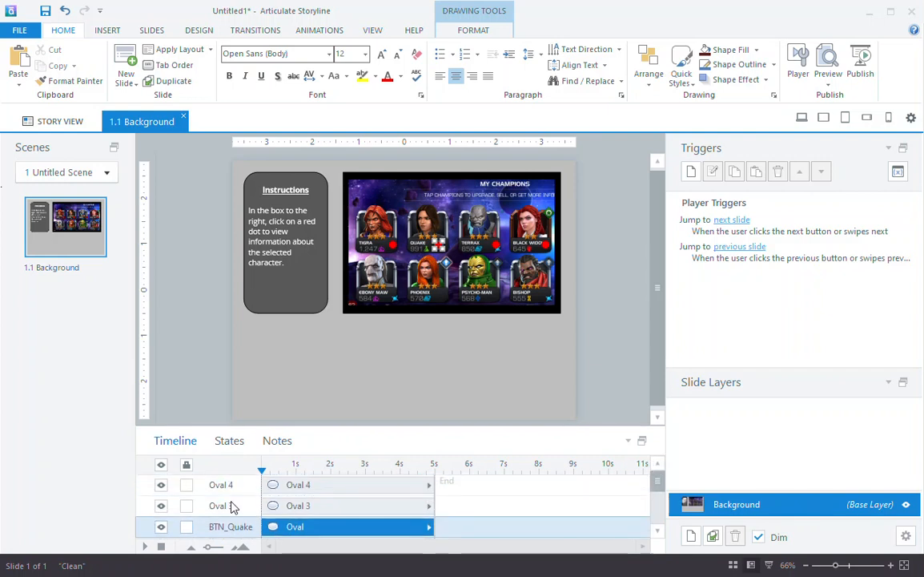
{"action": "left_click", "coordinate": [228, 508]}
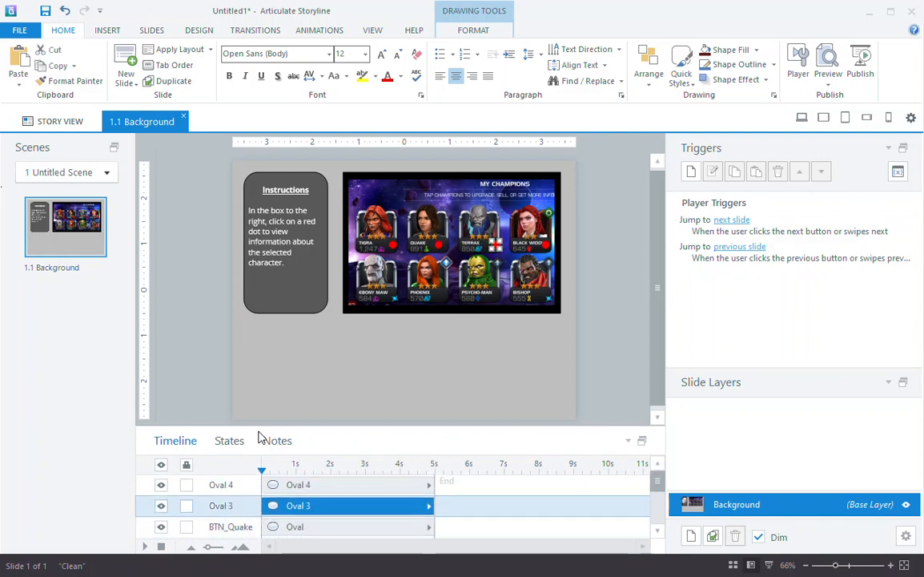
{"action": "double_click", "coordinate": [222, 504]}
{"action": "type", "text": "BTN_T"}
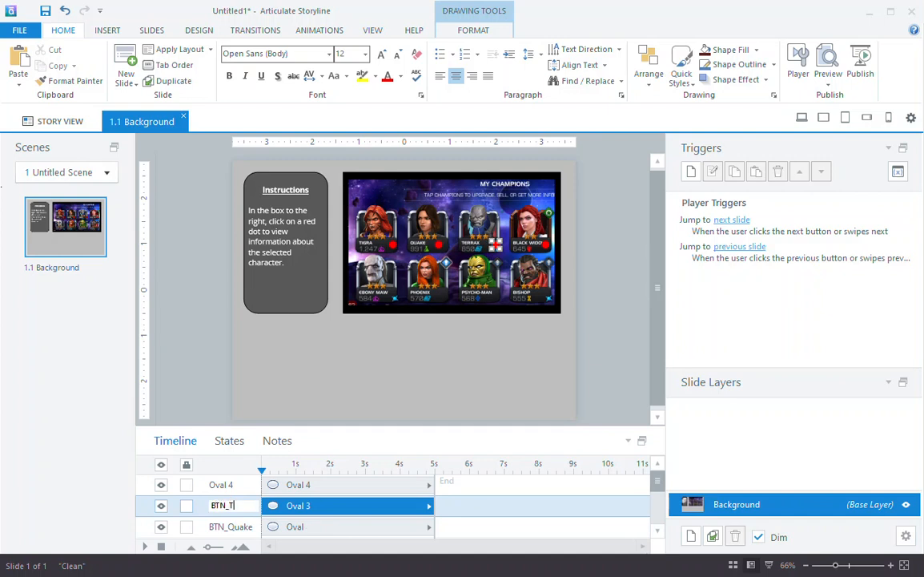
{"action": "type", "text": "errax"}
{"action": "key", "text": "Return"}
Rename the red dot on the Black Widow card as BTN_Black in the timeline.
{"action": "double_click", "coordinate": [224, 485]}
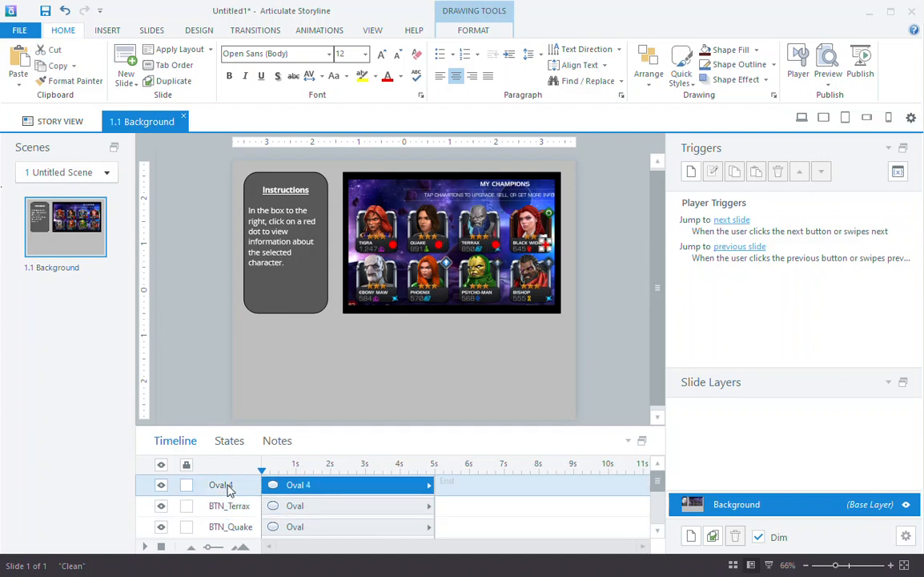
{"action": "type", "text": "BTN_Black"}
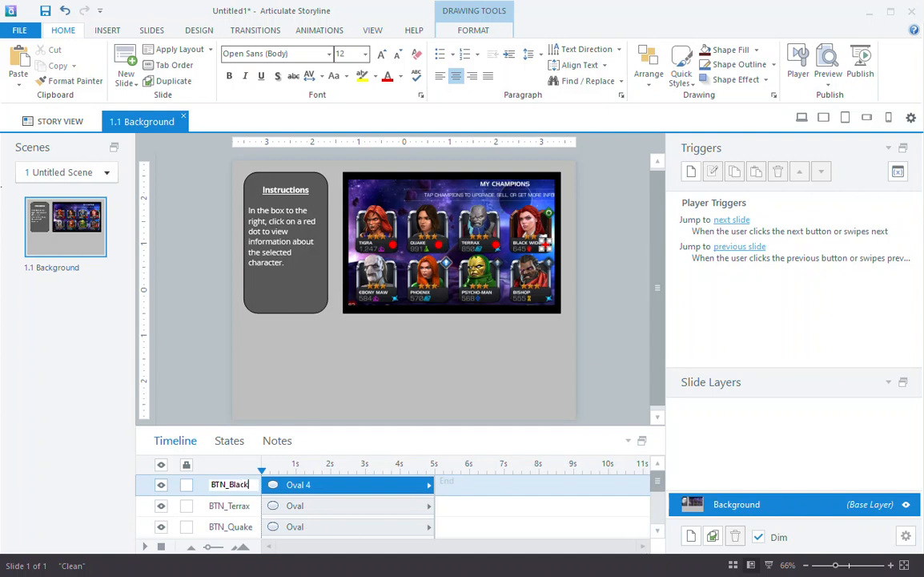
{"action": "key", "text": "Return"}
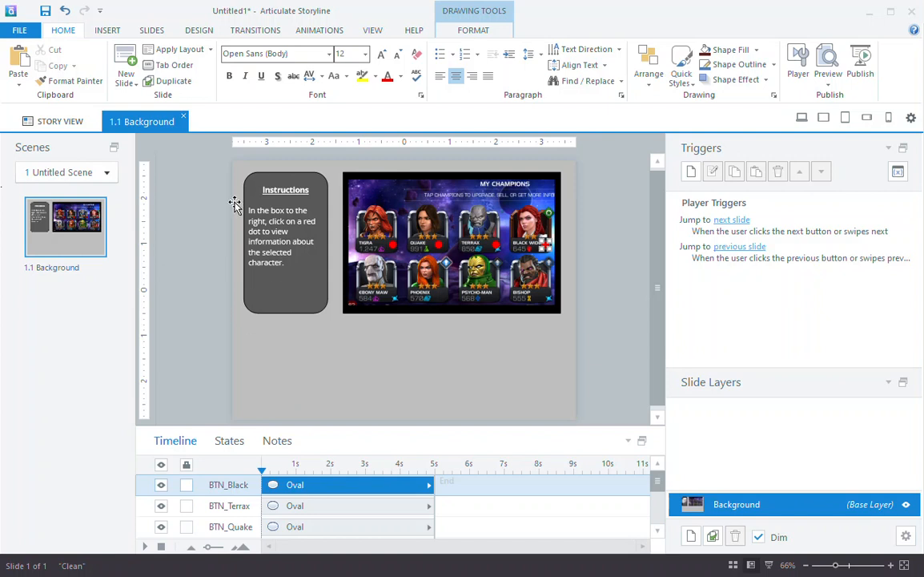
Draw a wide rounded rectangle across the empty area below the instructions panel and the champions screenshot.
{"action": "left_click", "coordinate": [107, 31]}
{"action": "left_click", "coordinate": [195, 72]}
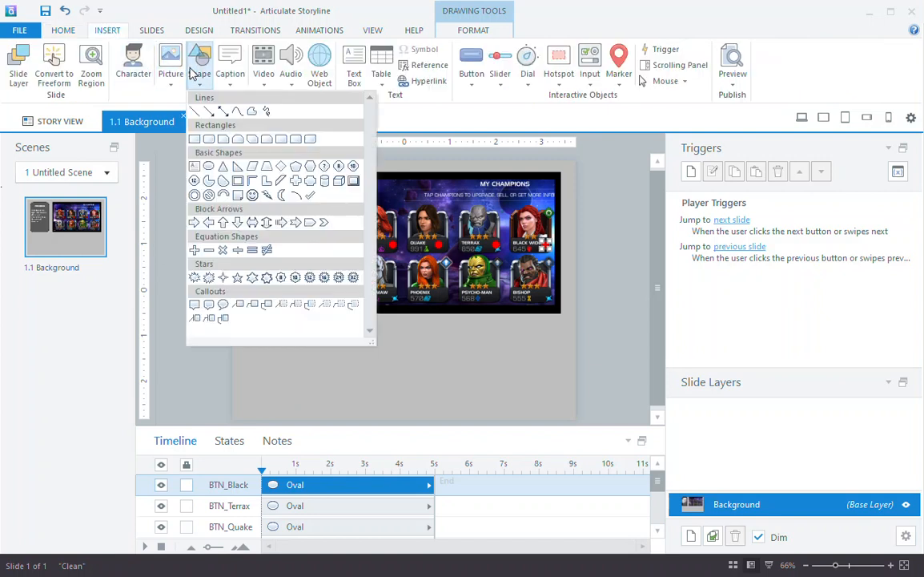
{"action": "left_click", "coordinate": [208, 139]}
{"action": "mouse_move", "coordinate": [251, 329]}
{"action": "left_mouse_down"}
{"action": "mouse_move", "coordinate": [442, 418]}
{"action": "mouse_move", "coordinate": [560, 411]}
{"action": "left_mouse_up"}
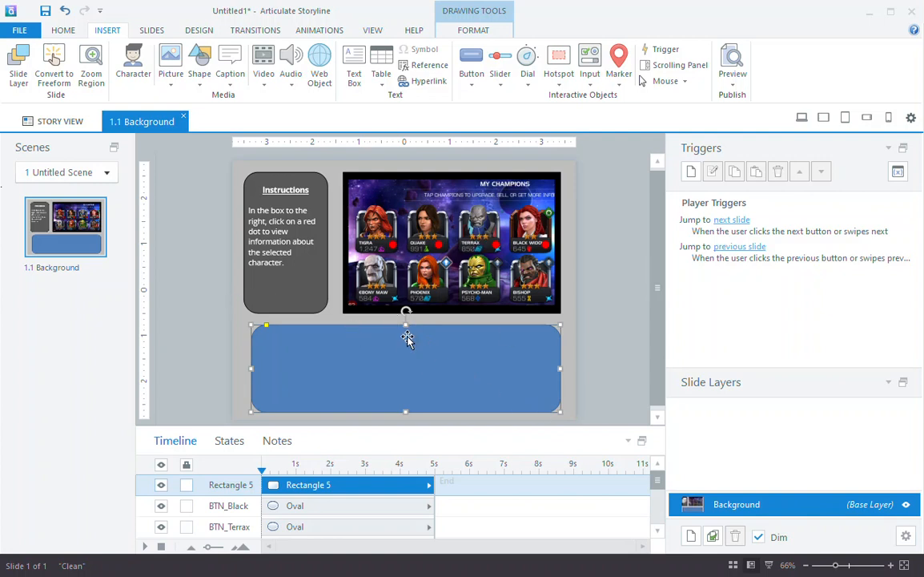
{"action": "left_click_drag", "start_coordinate": [426, 365], "coordinate": [424, 254]}
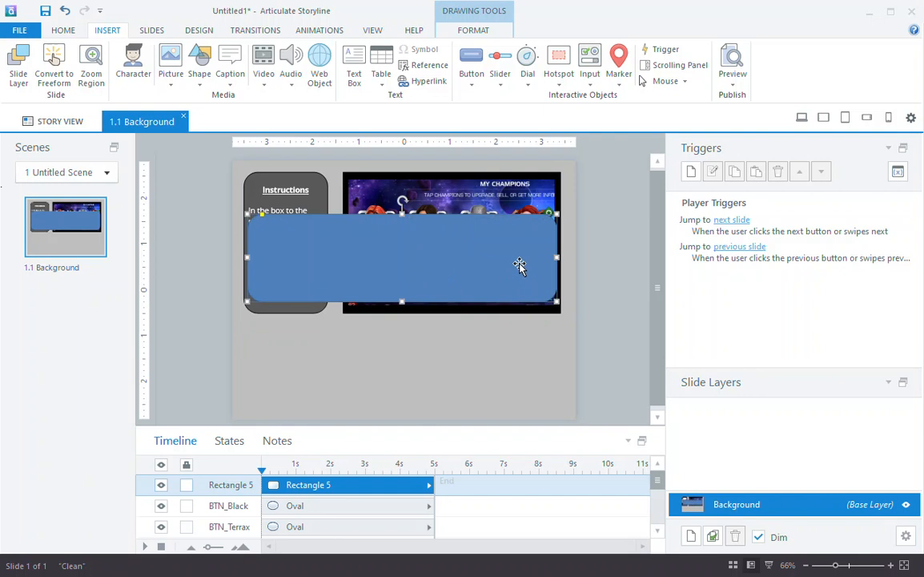
{"action": "left_click_drag", "start_coordinate": [499, 270], "coordinate": [500, 370]}
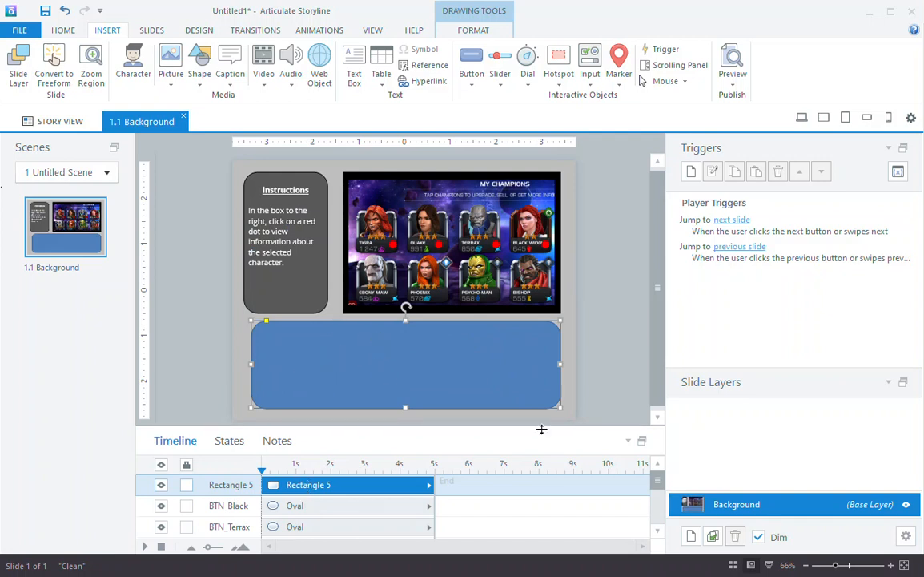
Copy the formatting of the Instructions panel onto the wide rounded rectangle below the champions screenshot.
{"action": "left_click", "coordinate": [304, 272]}
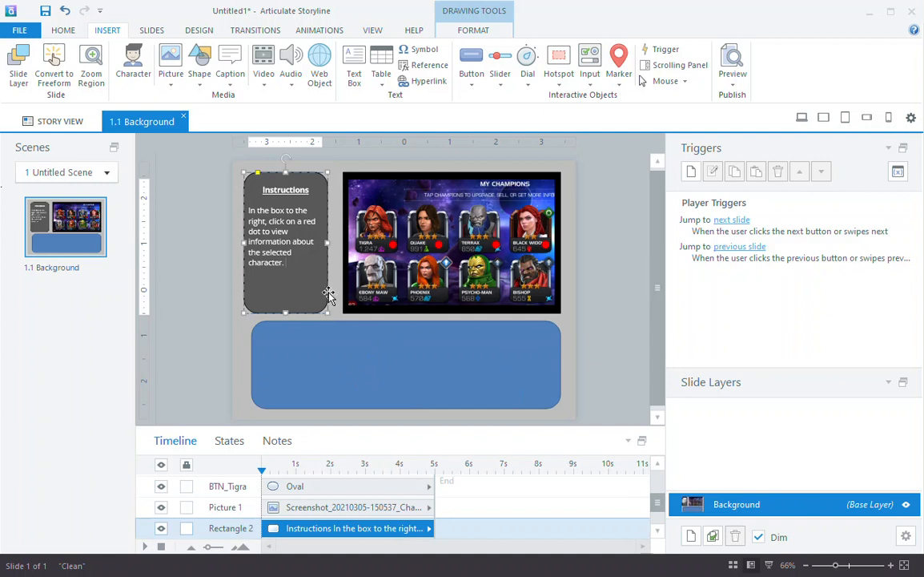
{"action": "left_click", "coordinate": [62, 30]}
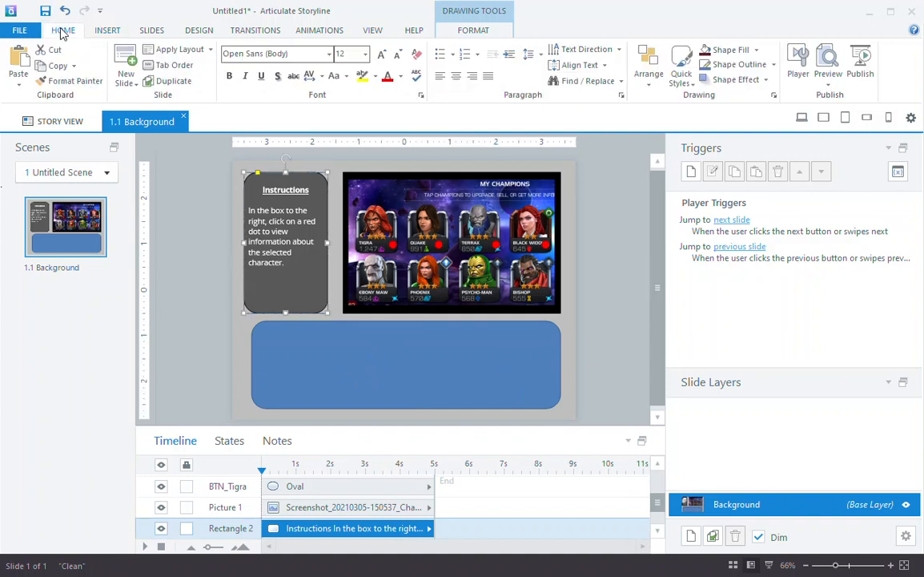
{"action": "left_click", "coordinate": [71, 81]}
{"action": "left_click", "coordinate": [342, 375]}
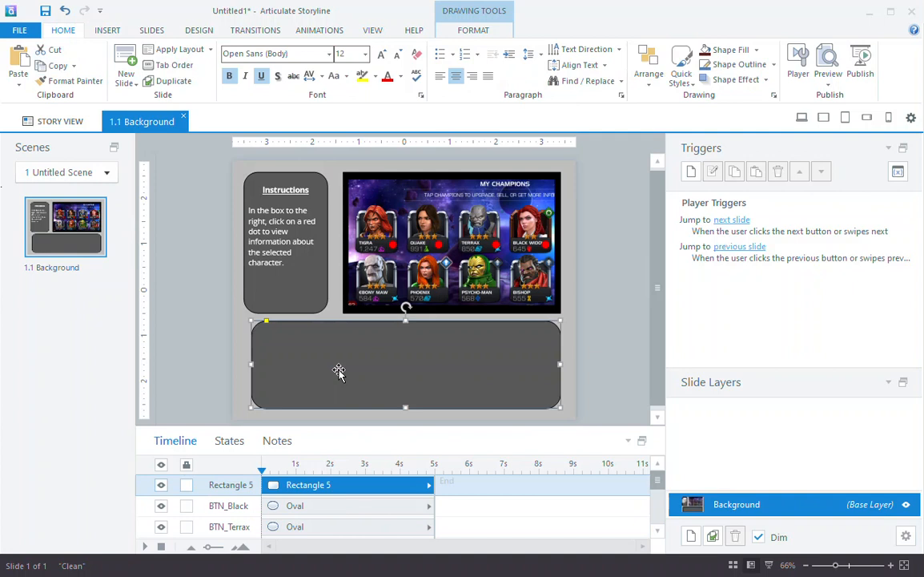
{"action": "left_click", "coordinate": [609, 372]}
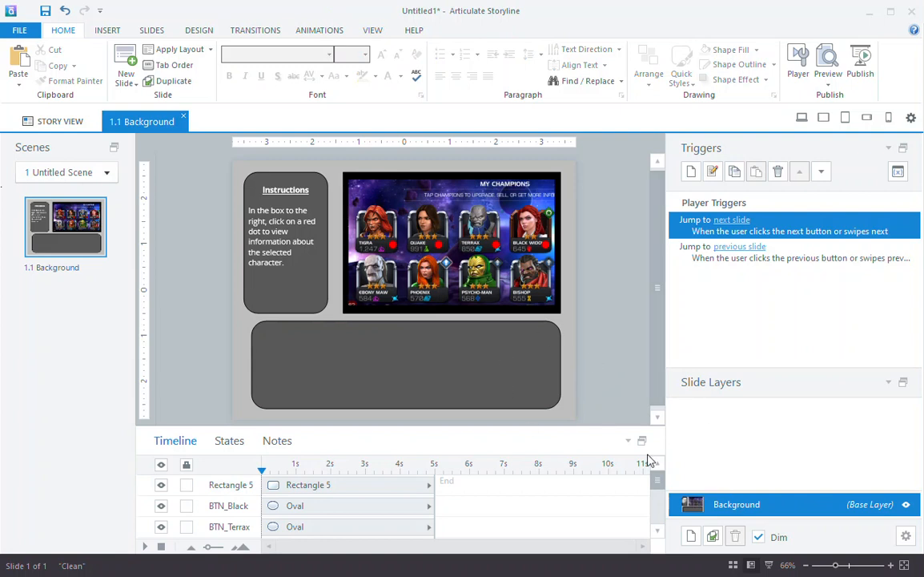
Duplicate the Background base layer and name the copy Trigra_Info.
{"action": "right_click", "coordinate": [785, 508]}
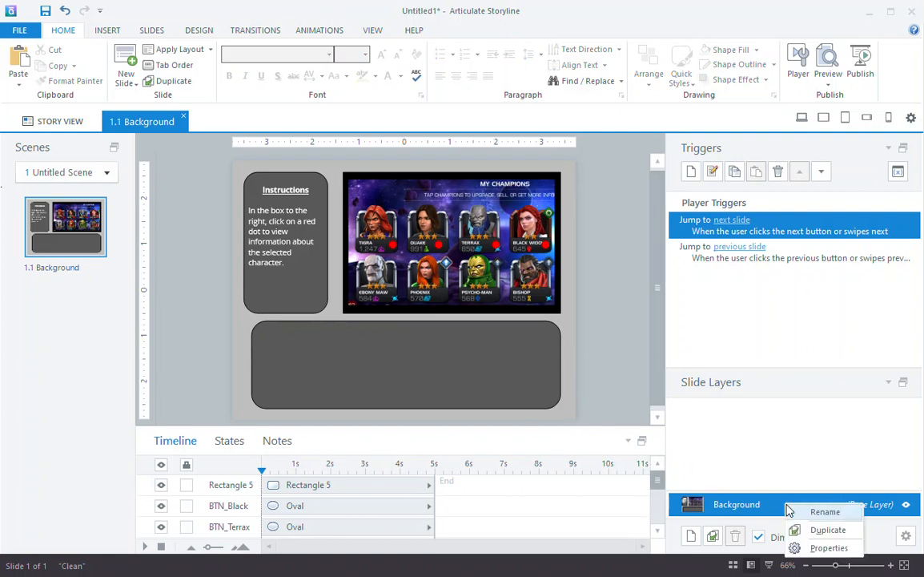
{"action": "left_click", "coordinate": [828, 529]}
{"action": "double_click", "coordinate": [747, 477]}
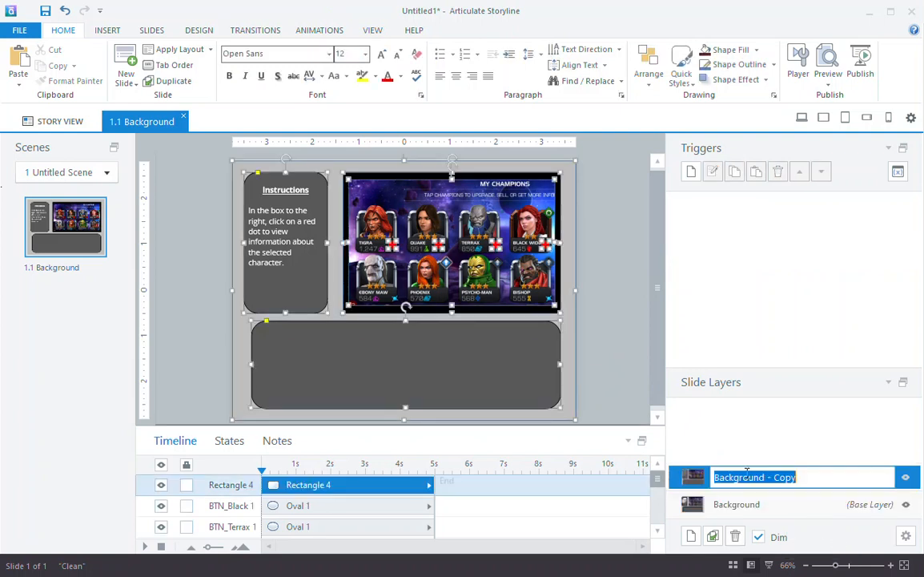
{"action": "type", "text": "Trigra_Info"}
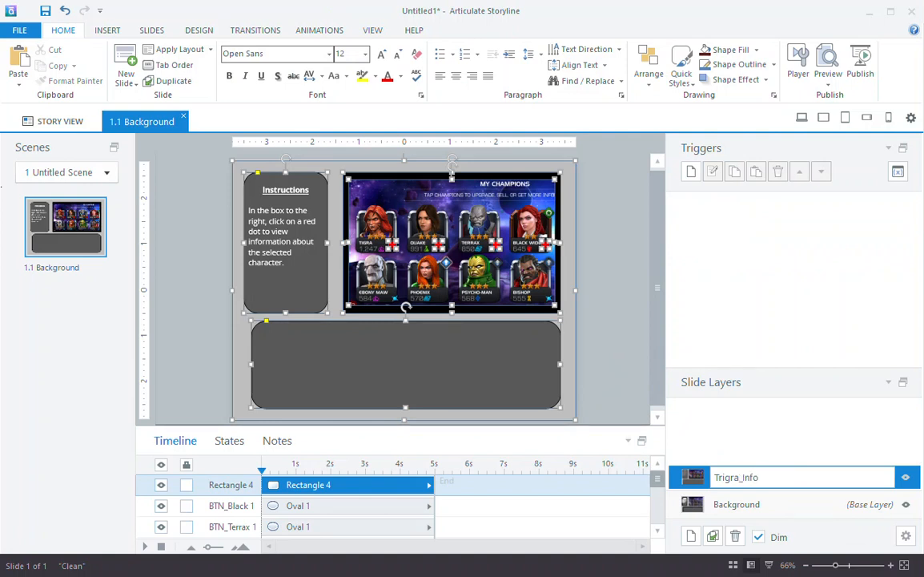
{"action": "key", "text": "Return"}
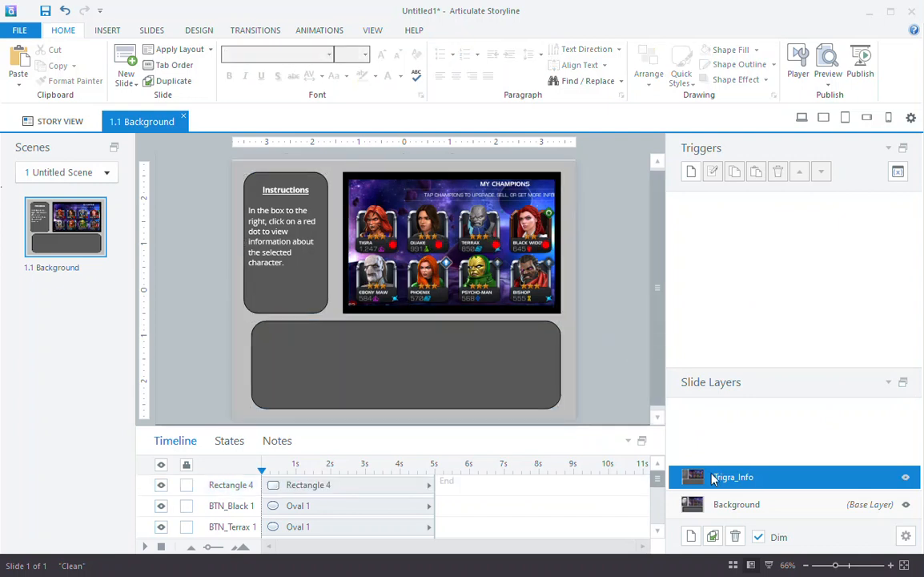
Delete the wide gray rounded rectangle from the Background base layer.
{"action": "left_click", "coordinate": [717, 516]}
{"action": "left_click", "coordinate": [493, 358]}
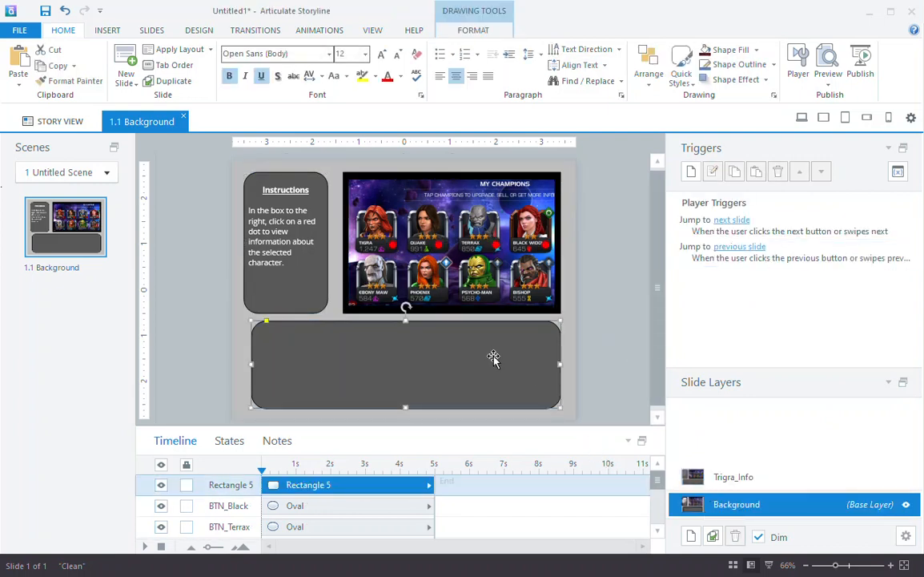
{"action": "key", "text": "Delete"}
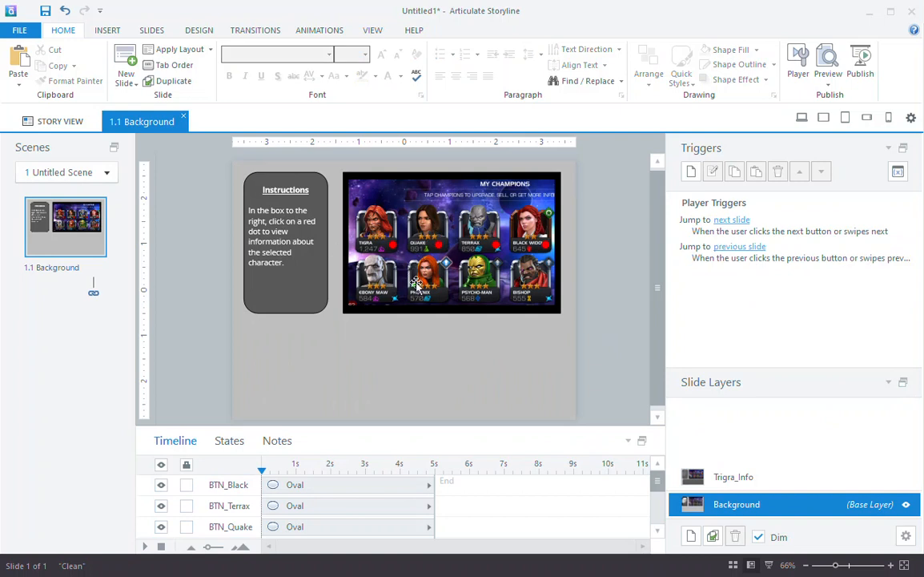
On the Trigra_Info layer, draw a small rounded rectangle in the information panel's lower-right corner and label it Close.
{"action": "left_click", "coordinate": [726, 479]}
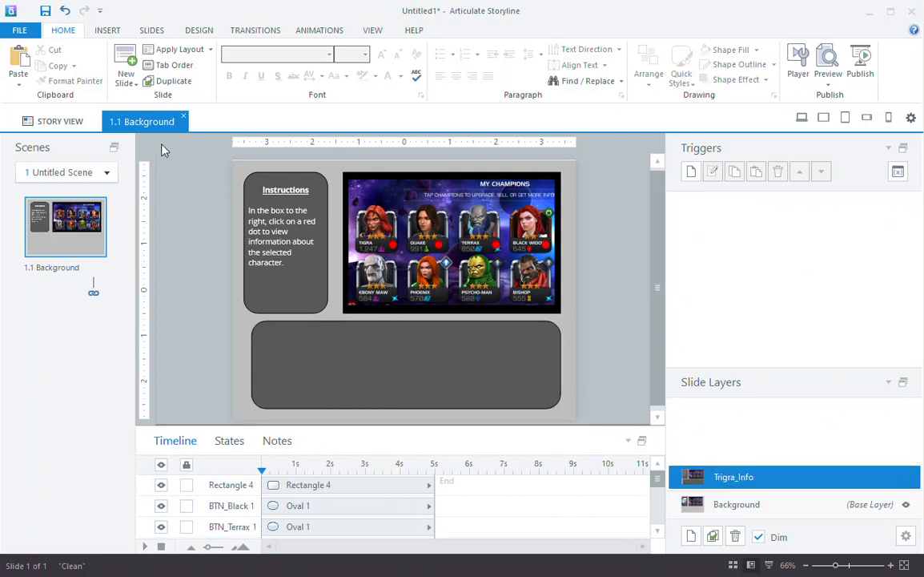
{"action": "left_click", "coordinate": [138, 29]}
{"action": "left_click", "coordinate": [103, 30]}
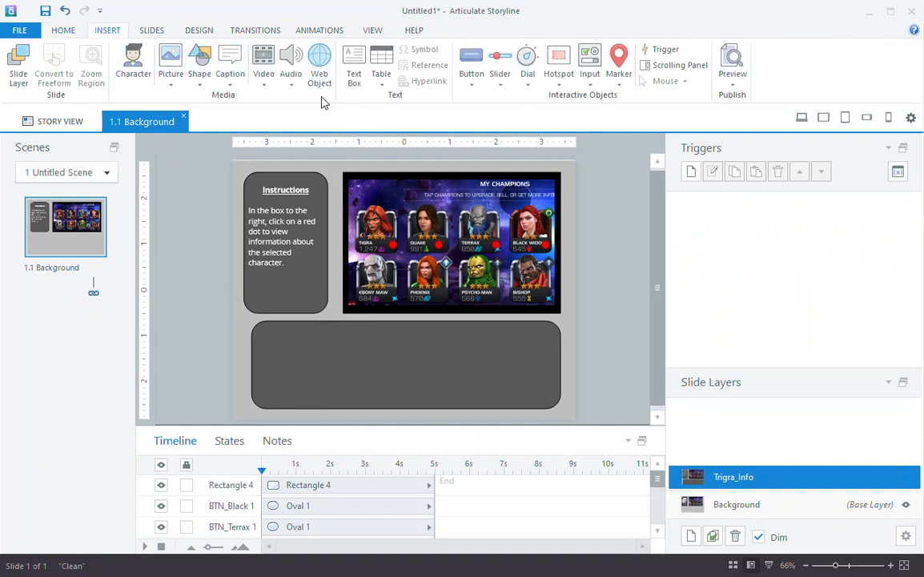
{"action": "left_click", "coordinate": [201, 72]}
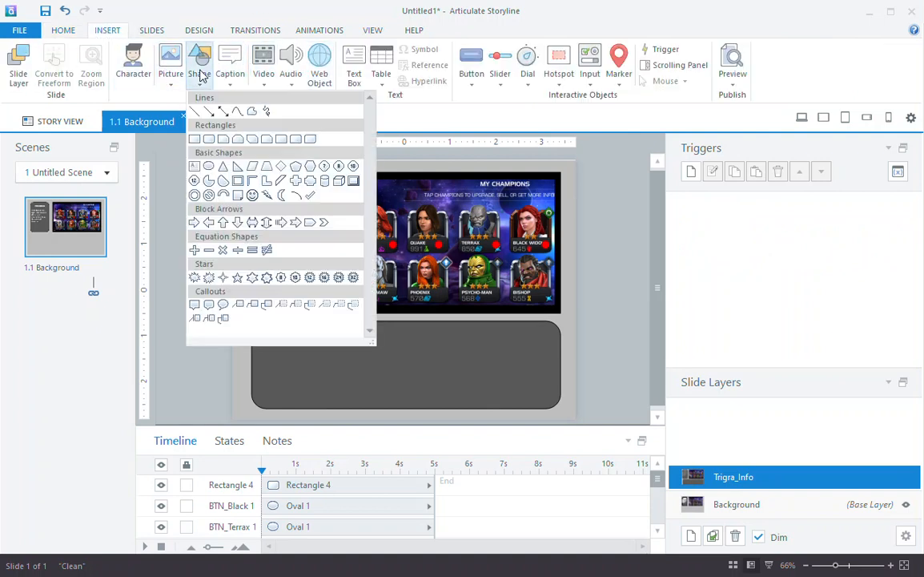
{"action": "left_click", "coordinate": [196, 138]}
{"action": "mouse_move", "coordinate": [501, 392]}
{"action": "left_mouse_down"}
{"action": "mouse_move", "coordinate": [552, 407]}
{"action": "mouse_move", "coordinate": [537, 392]}
{"action": "left_mouse_up"}
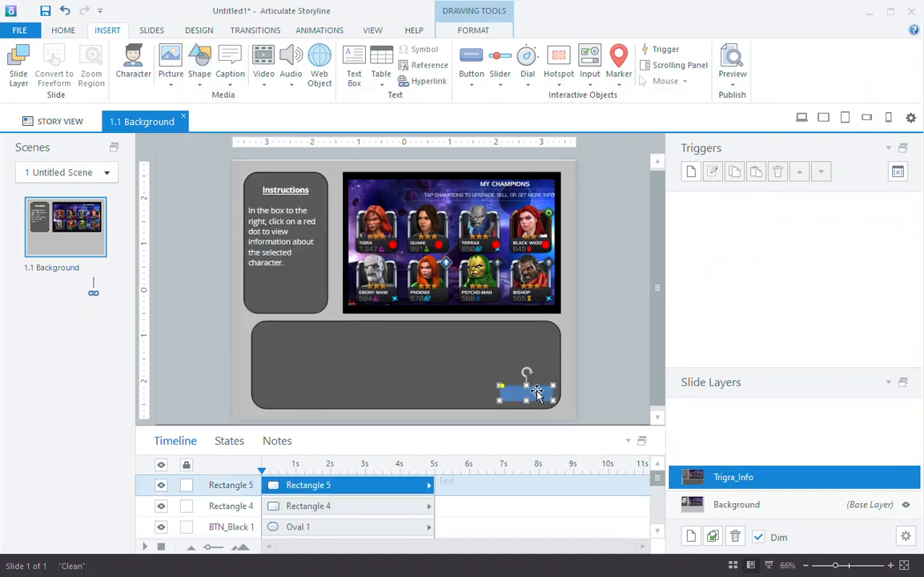
{"action": "type", "text": "Close"}
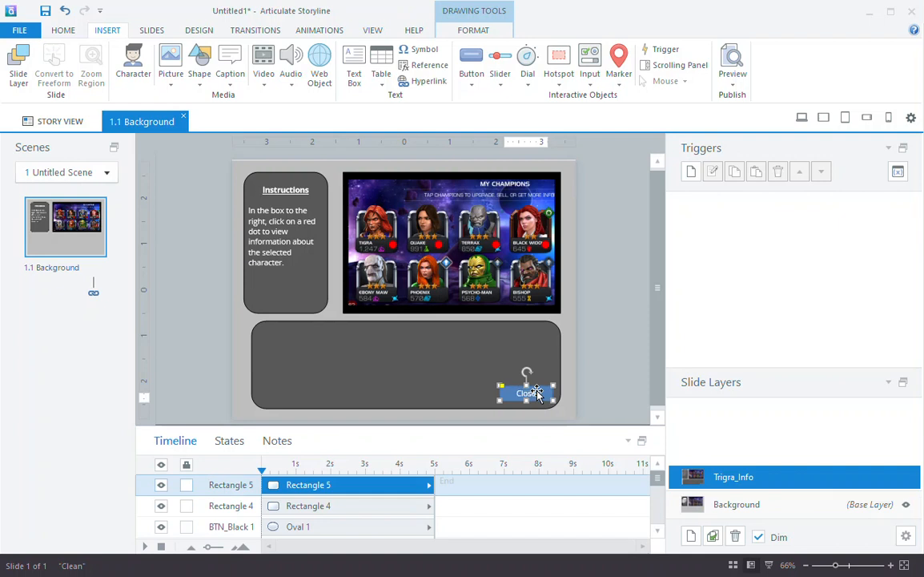
{"action": "key", "text": "Escape"}
Give the Close rectangle a dark gray fill and a black outline.
{"action": "right_click", "coordinate": [539, 389]}
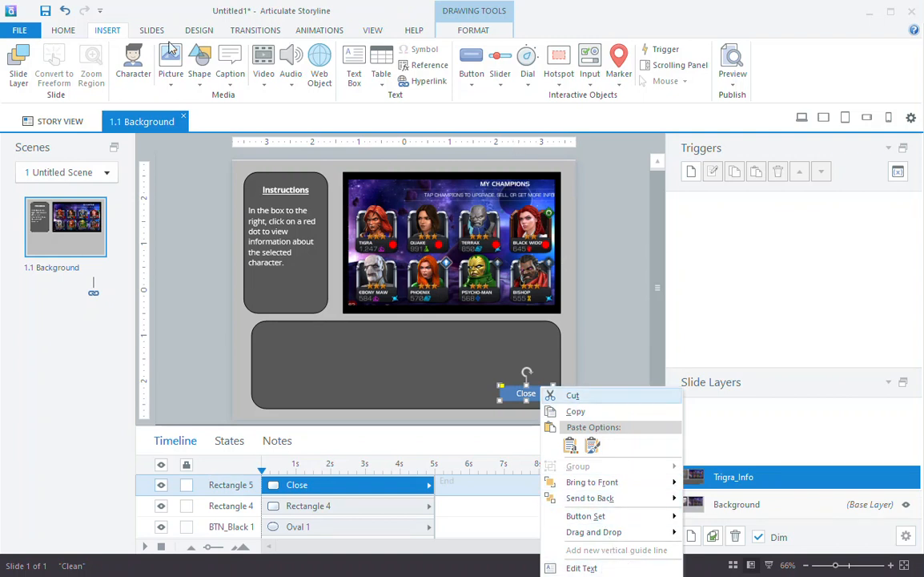
{"action": "left_click", "coordinate": [70, 35]}
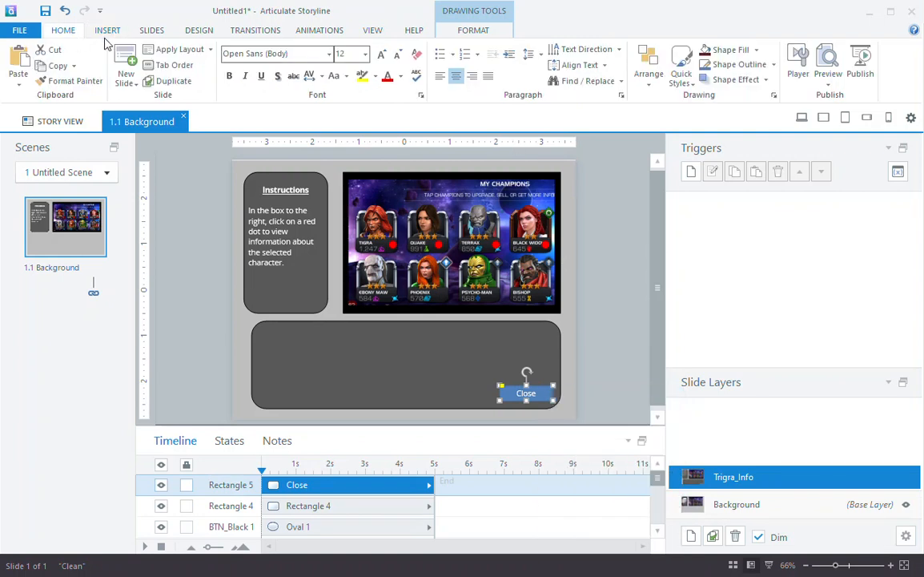
{"action": "left_click", "coordinate": [747, 52]}
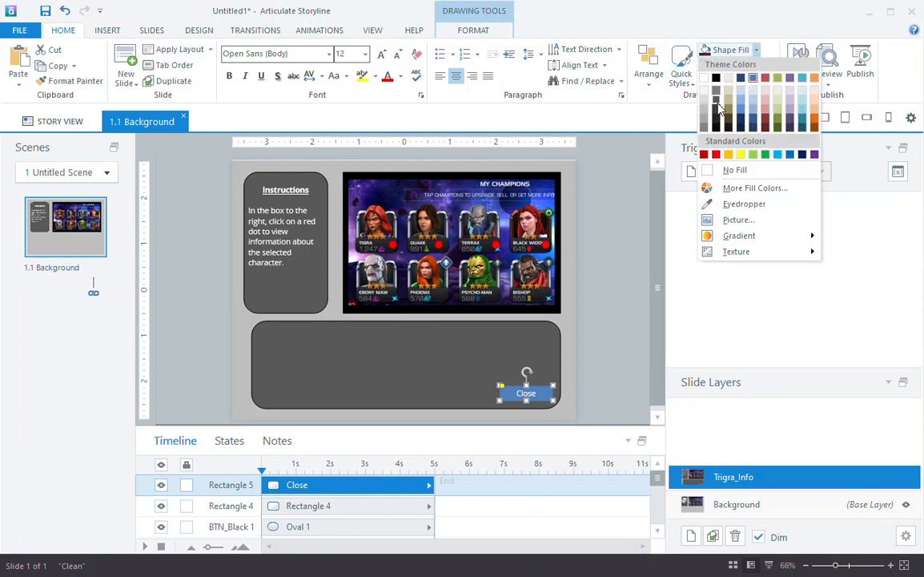
{"action": "left_click", "coordinate": [731, 169]}
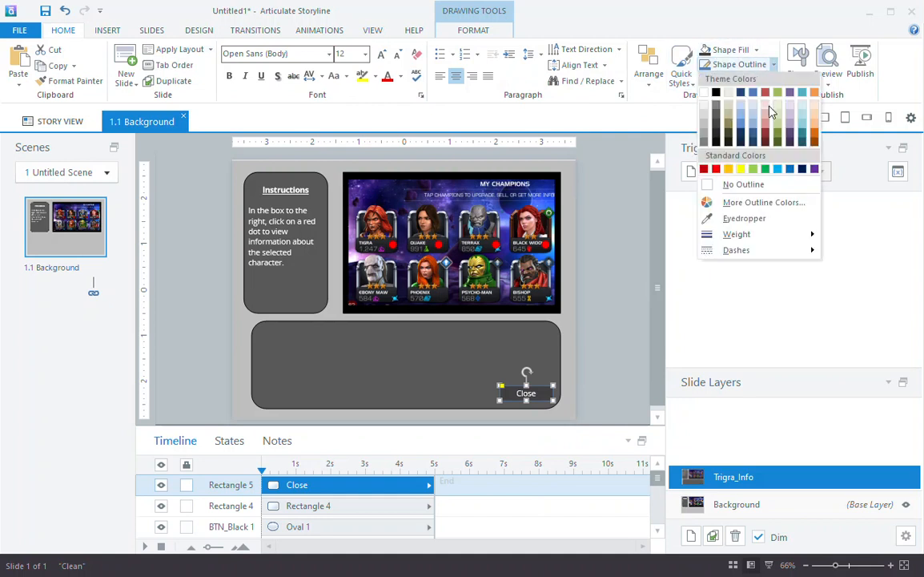
{"action": "left_click", "coordinate": [717, 93]}
{"action": "left_click", "coordinate": [624, 214]}
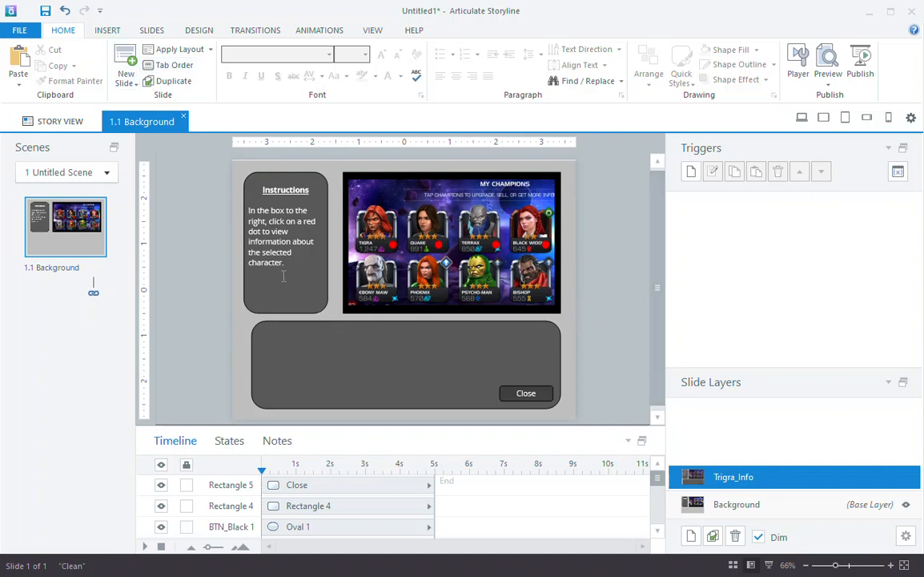
Add a text box across the information panel reading "Tigra is a good character. She hits hard and looks like a tiger.".
{"action": "left_click", "coordinate": [108, 30]}
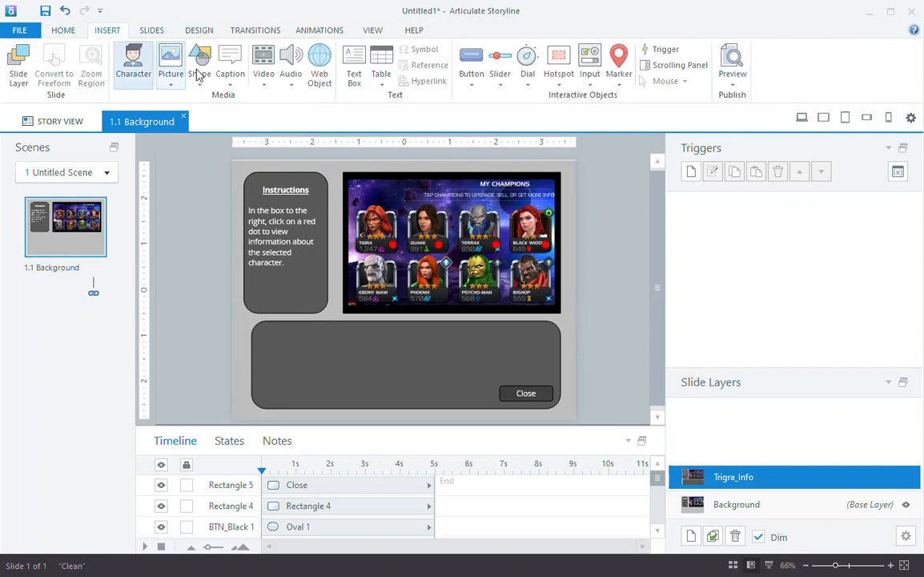
{"action": "left_click", "coordinate": [356, 80]}
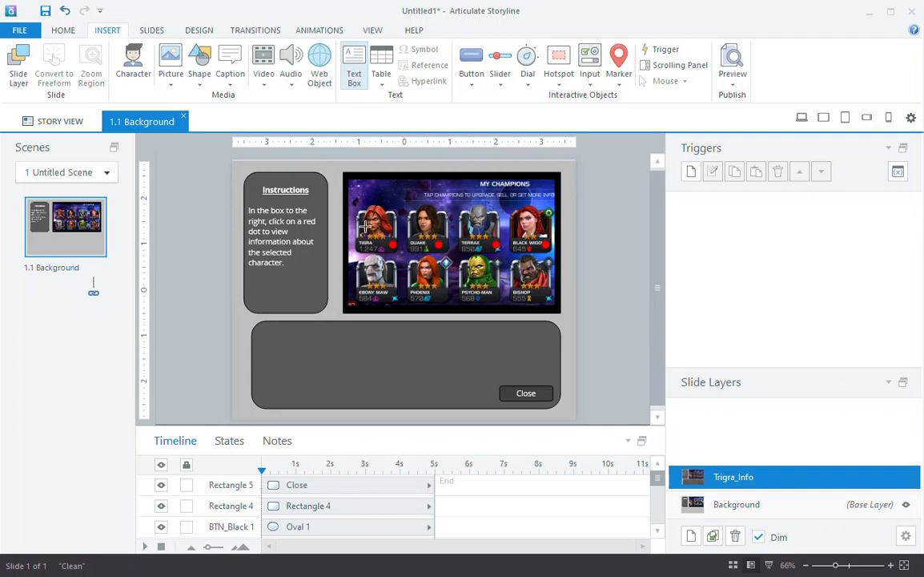
{"action": "left_click_drag", "start_coordinate": [265, 326], "coordinate": [551, 386]}
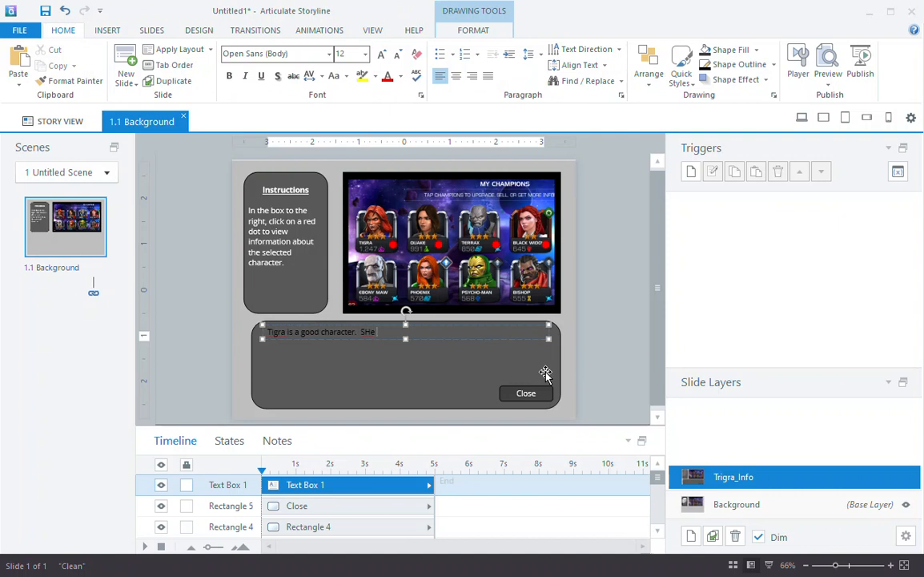
{"action": "type", "text": "ts hard and looks like a tige"}
{"action": "left_click", "coordinate": [591, 355]}
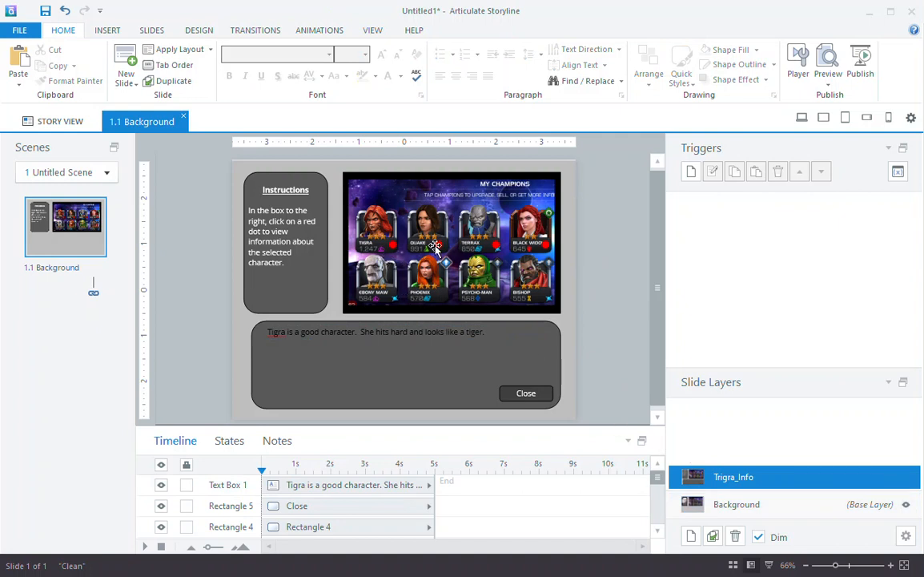
Delete the next slide and previous slide player triggers from the Background base layer.
{"action": "left_click", "coordinate": [757, 510]}
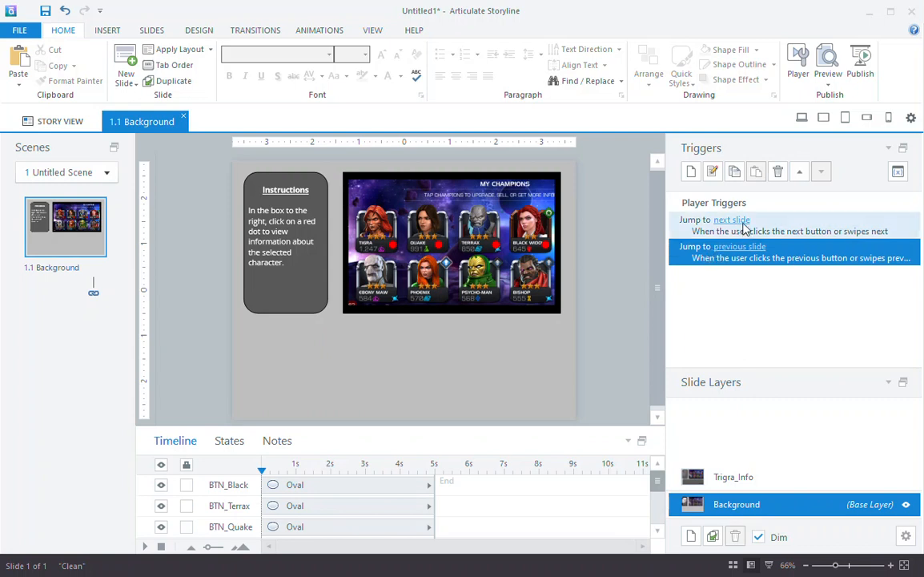
{"action": "left_click", "coordinate": [801, 231]}
{"action": "left_click", "coordinate": [779, 171]}
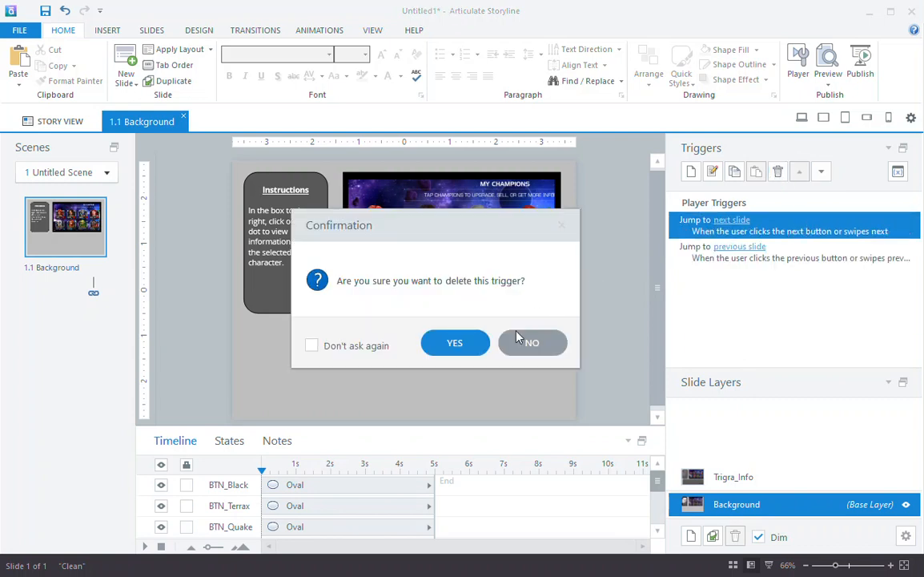
{"action": "left_click", "coordinate": [469, 342]}
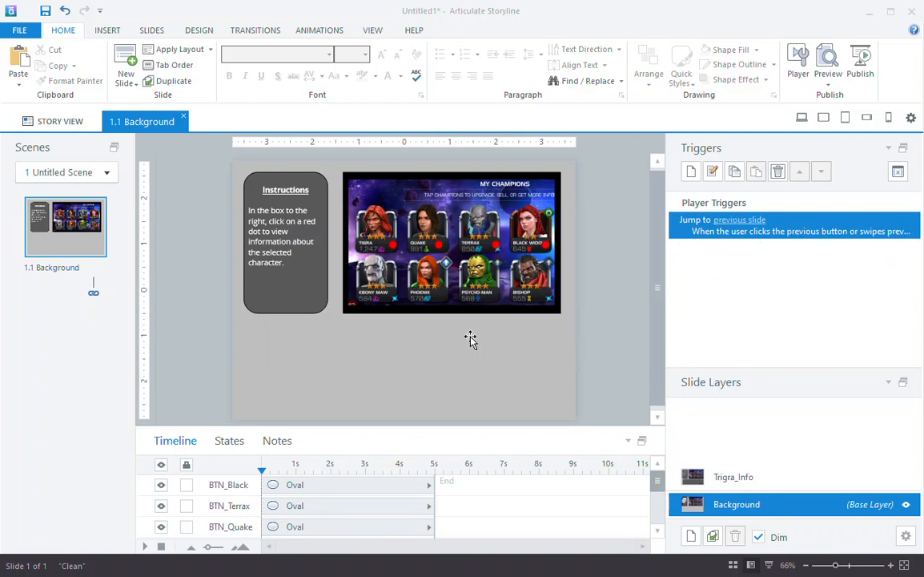
{"action": "left_click", "coordinate": [776, 171]}
{"action": "left_click", "coordinate": [455, 342]}
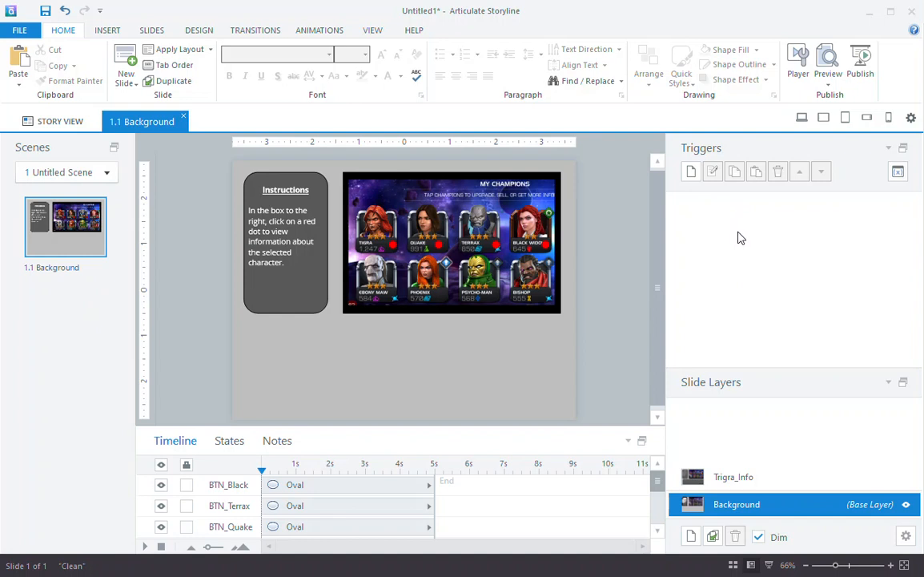
Add a trigger to BTN_Tigra that shows the Trigra_Info layer when the user clicks it.
{"action": "left_click", "coordinate": [393, 246]}
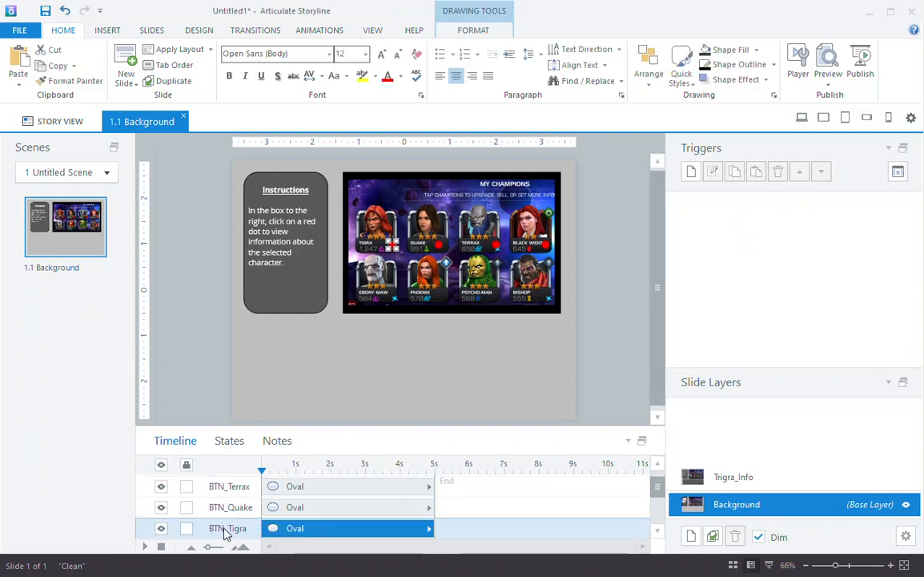
{"action": "left_click", "coordinate": [692, 172]}
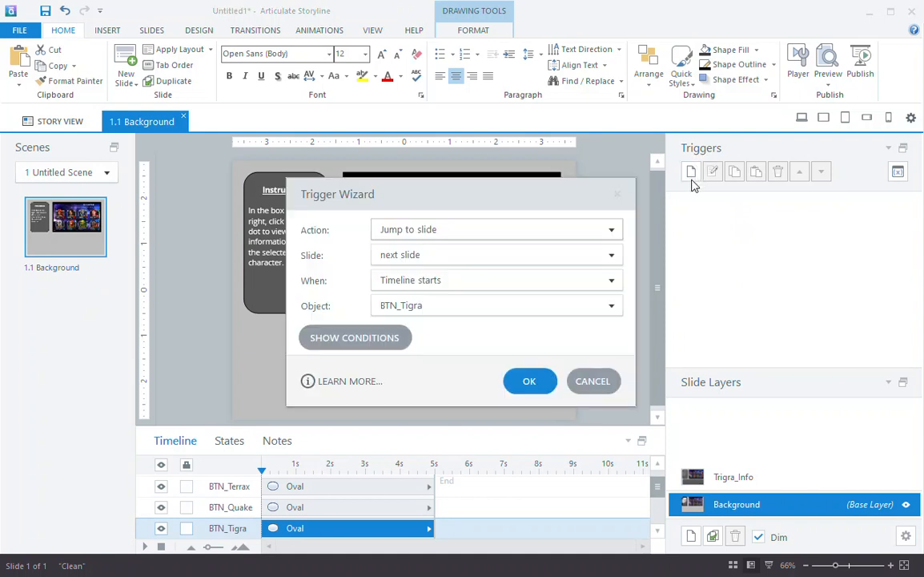
{"action": "left_click", "coordinate": [565, 232]}
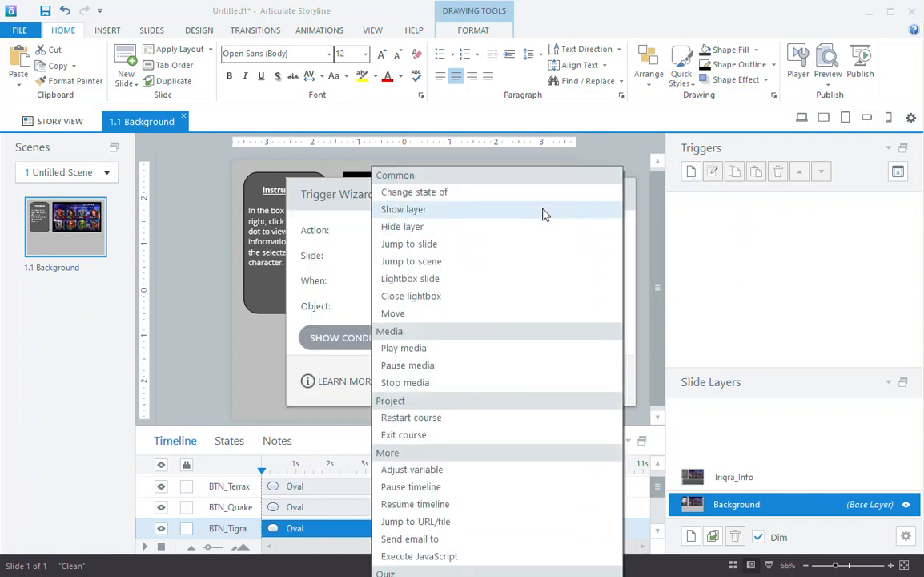
{"action": "left_click", "coordinate": [542, 210]}
{"action": "left_click", "coordinate": [433, 257]}
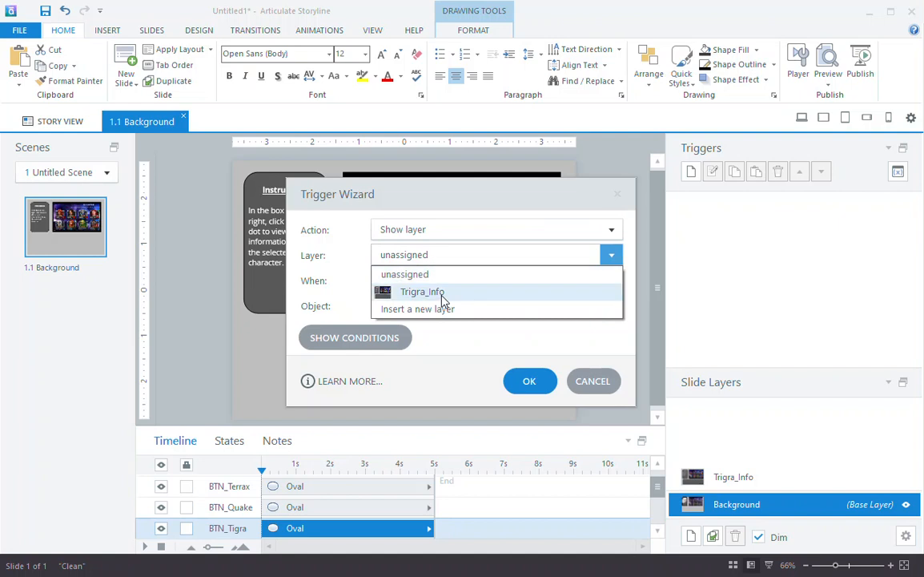
{"action": "left_click", "coordinate": [424, 291]}
{"action": "left_click", "coordinate": [427, 282]}
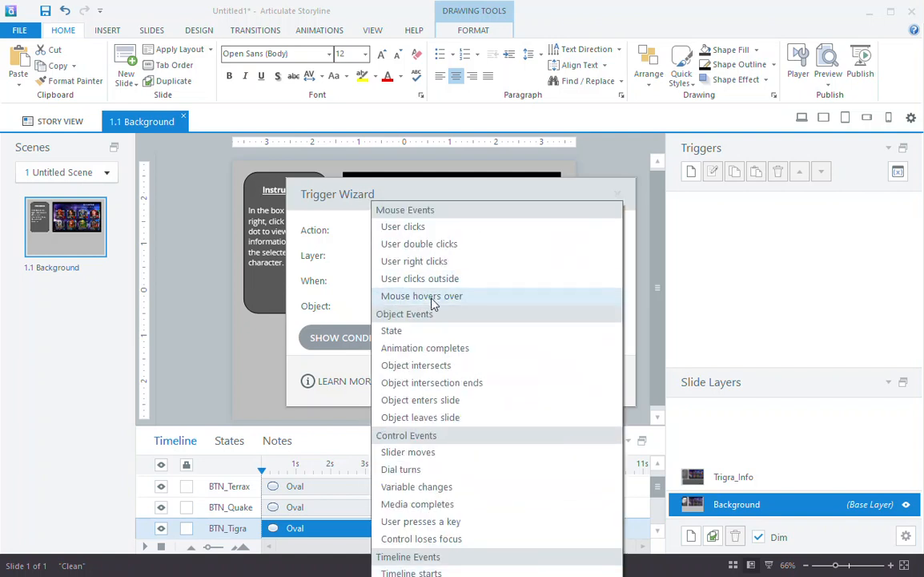
{"action": "left_click", "coordinate": [414, 229]}
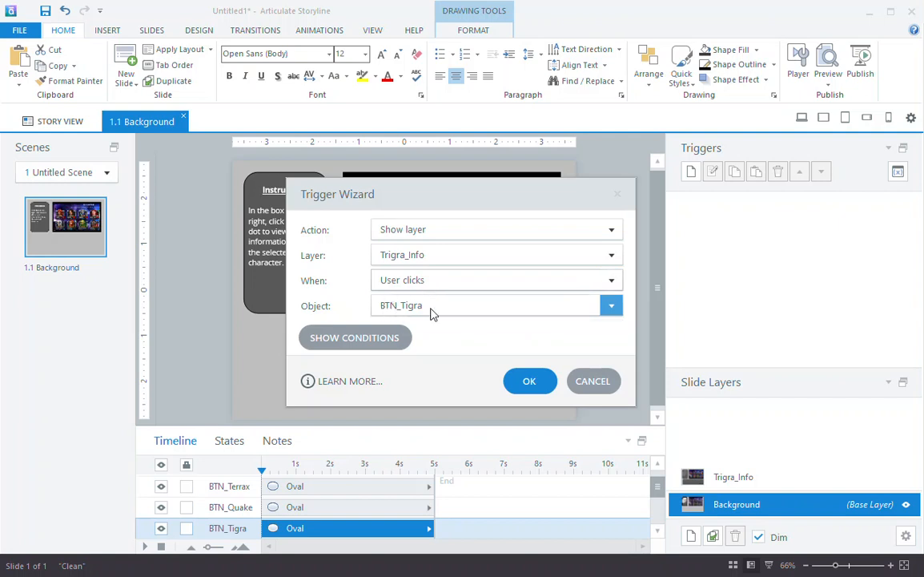
{"action": "left_click", "coordinate": [547, 389]}
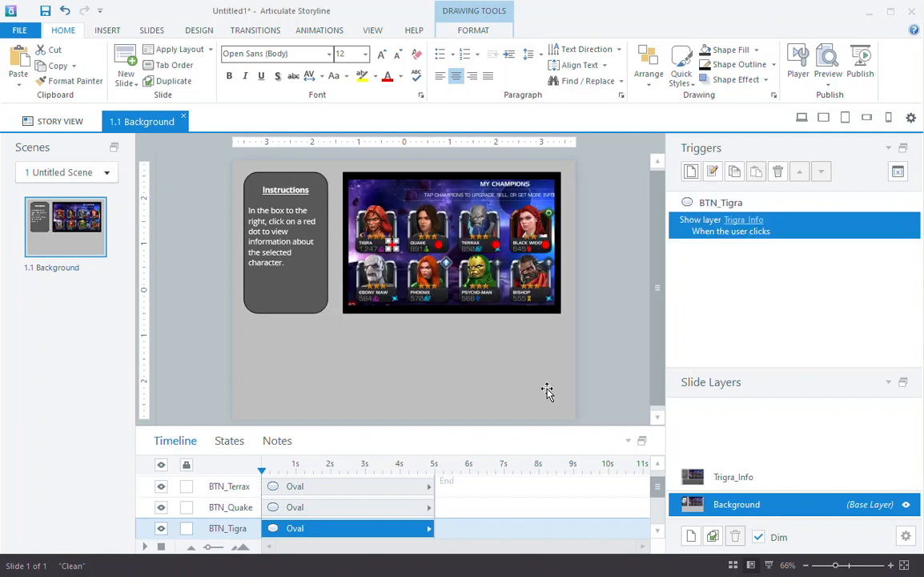
On the Trigra_Info layer, add a Hover state to the Close button and give it a lighter gray fill.
{"action": "left_click", "coordinate": [790, 477]}
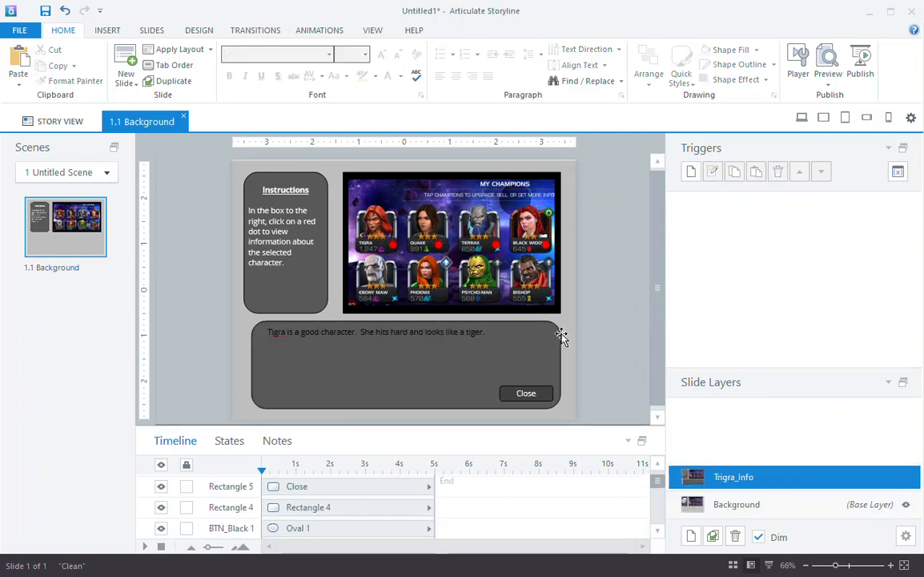
{"action": "left_click", "coordinate": [546, 394]}
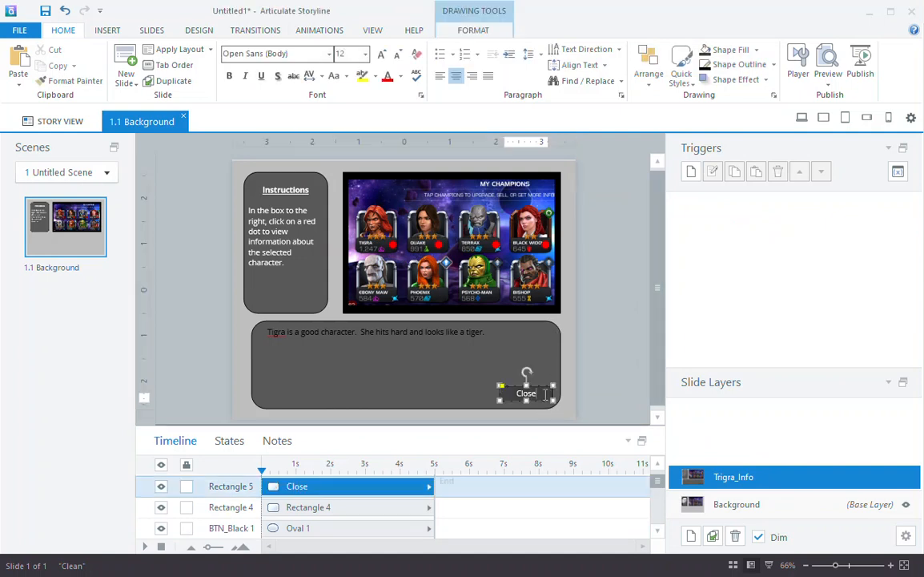
{"action": "left_click", "coordinate": [224, 444]}
{"action": "left_click", "coordinate": [384, 472]}
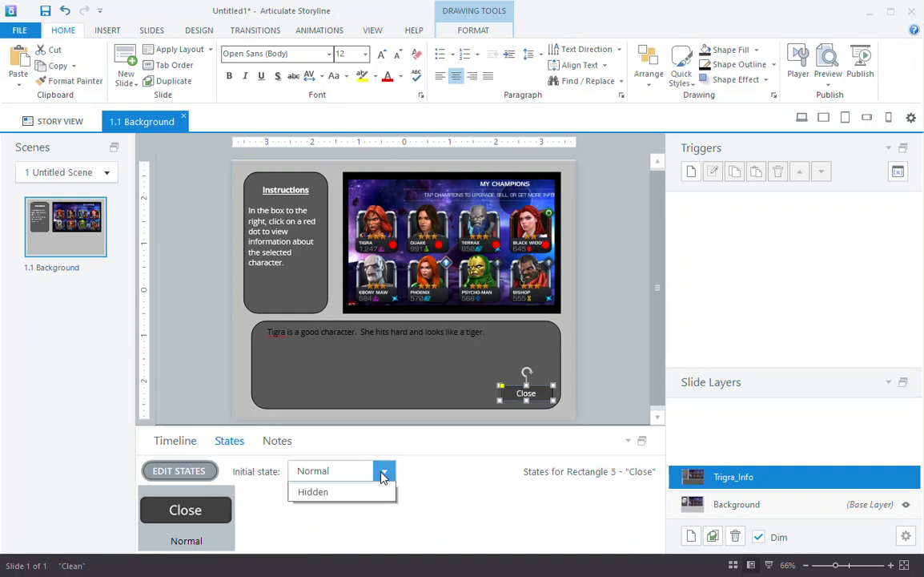
{"action": "left_click", "coordinate": [384, 472]}
{"action": "left_click", "coordinate": [178, 471]}
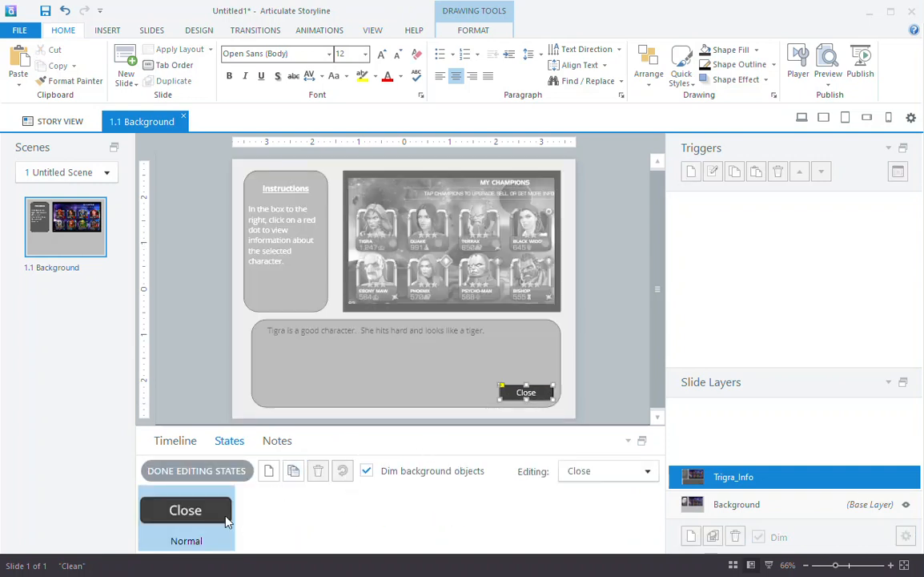
{"action": "left_click", "coordinate": [293, 470]}
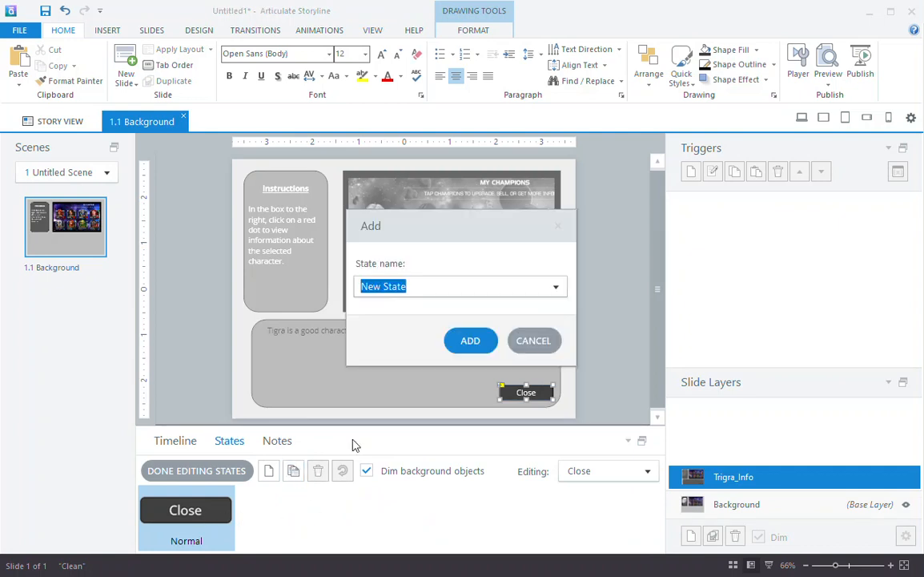
{"action": "left_click", "coordinate": [489, 286]}
{"action": "left_click", "coordinate": [489, 324]}
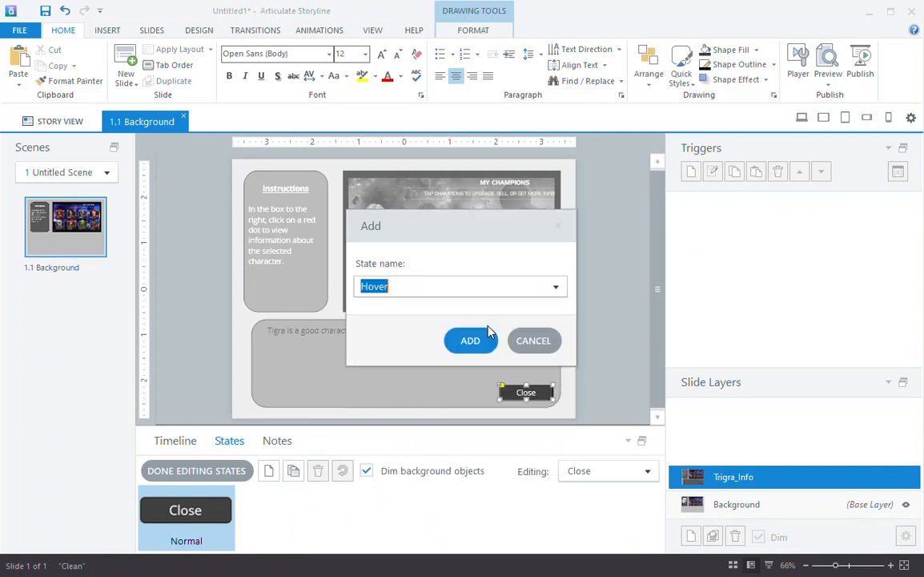
{"action": "left_click", "coordinate": [478, 341]}
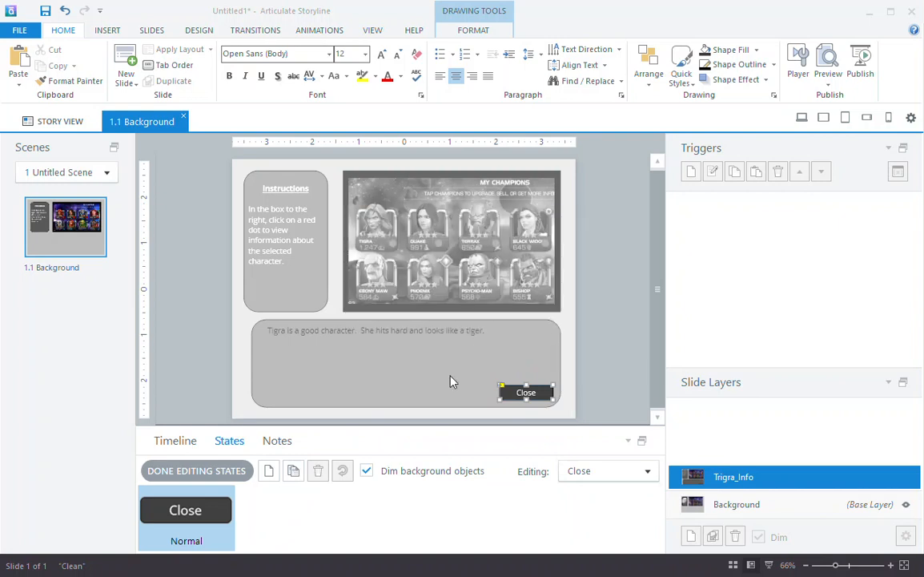
{"action": "left_click", "coordinate": [755, 50]}
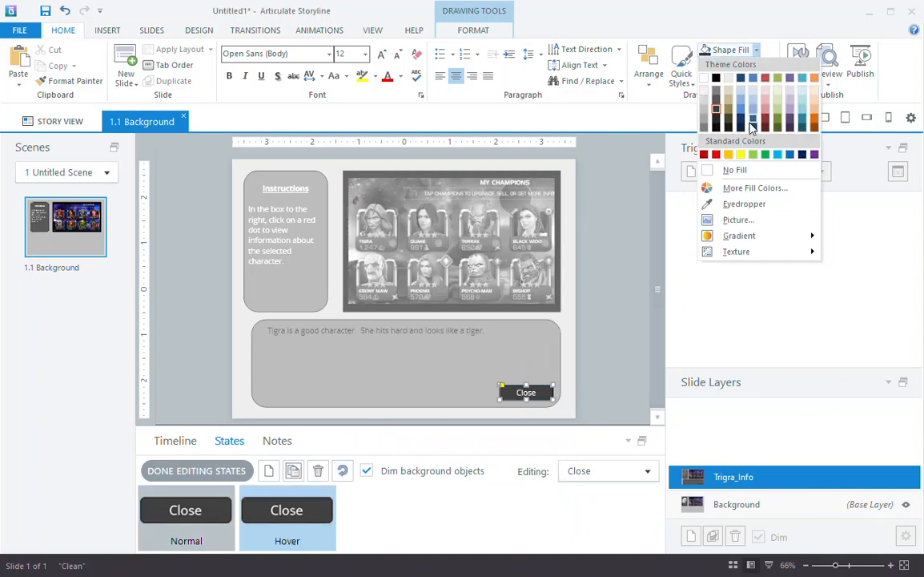
{"action": "left_click", "coordinate": [717, 89]}
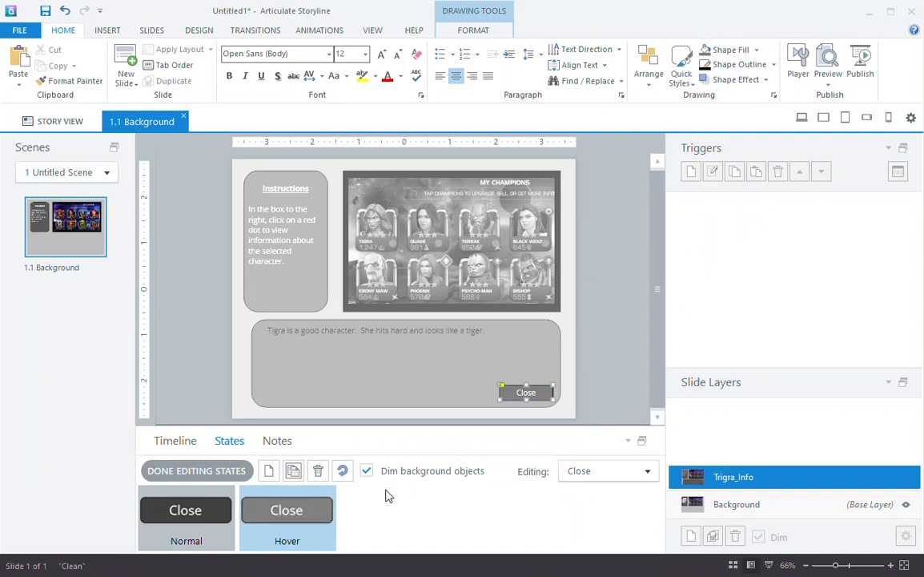
Add a Down state to the Close button with a near-black fill and finish editing its states.
{"action": "left_click", "coordinate": [294, 473]}
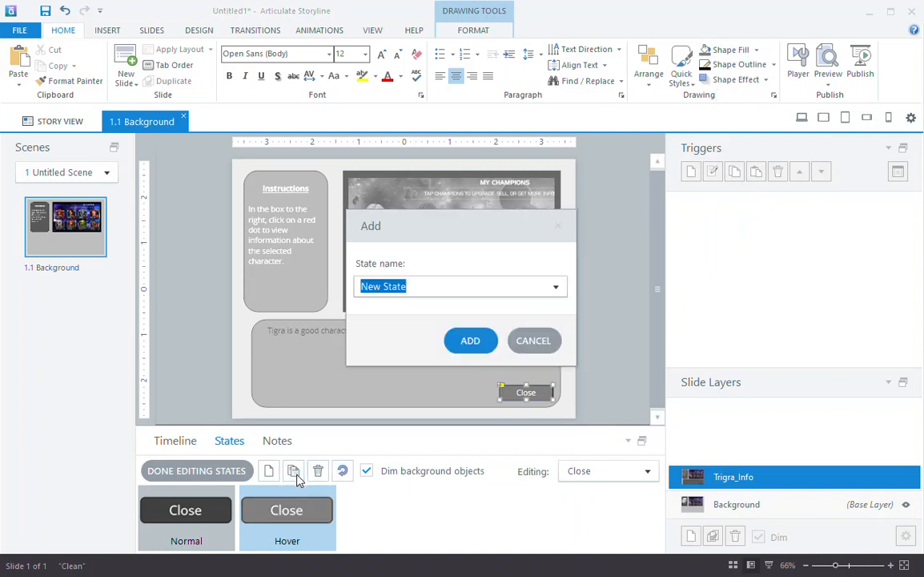
{"action": "left_click", "coordinate": [555, 286]}
{"action": "left_click", "coordinate": [453, 324]}
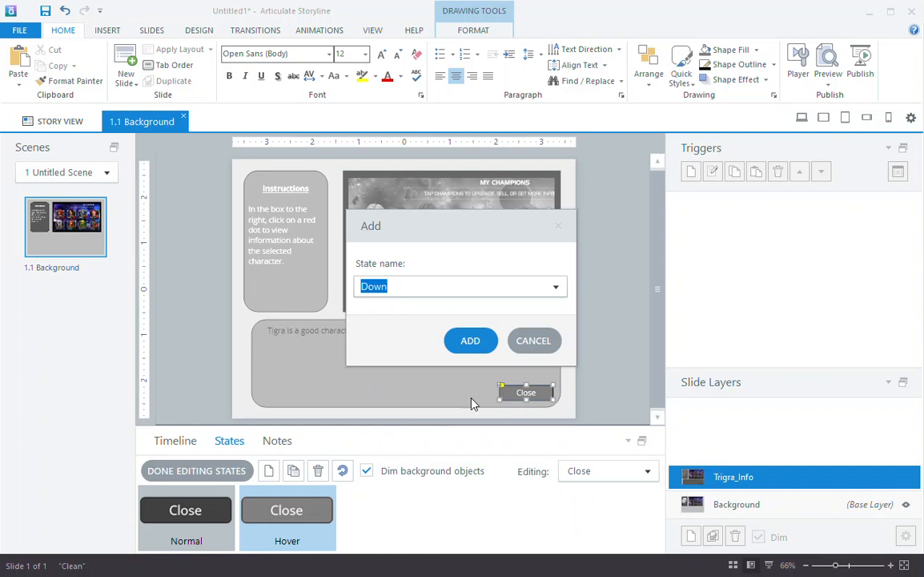
{"action": "left_click", "coordinate": [472, 341]}
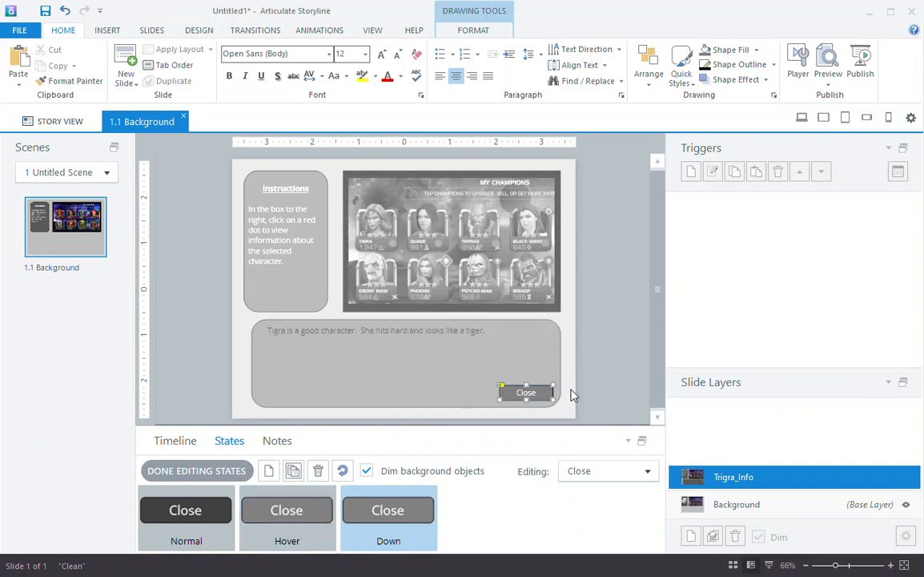
{"action": "left_click", "coordinate": [753, 49]}
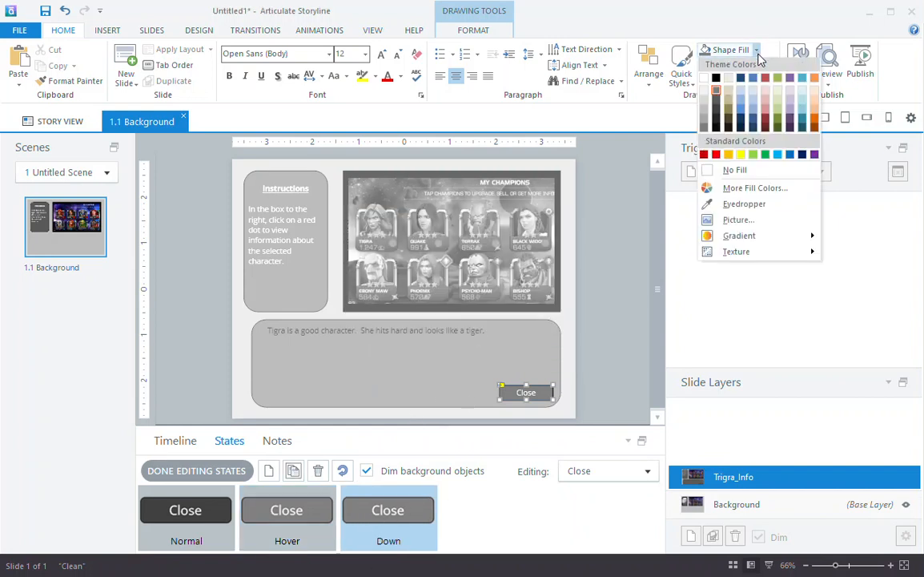
{"action": "left_click", "coordinate": [717, 123]}
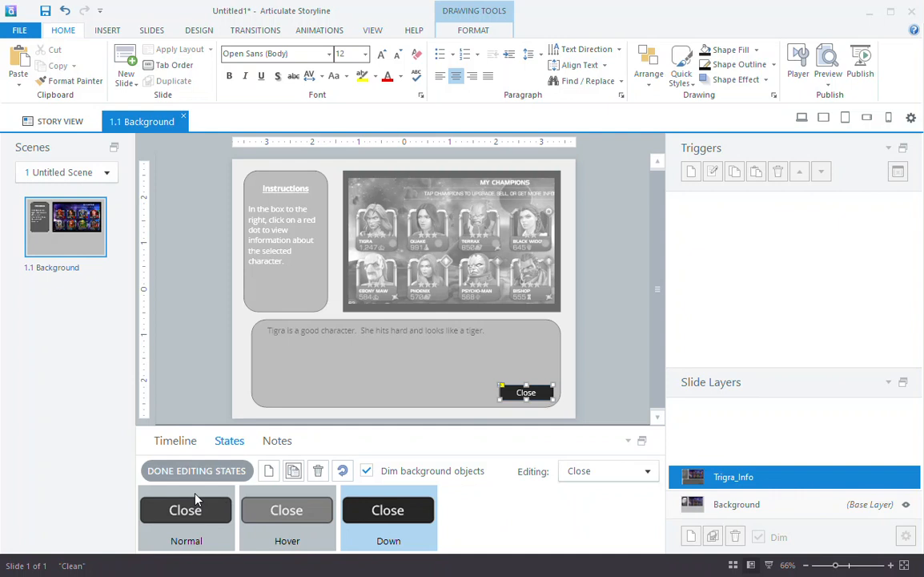
{"action": "left_click", "coordinate": [196, 471]}
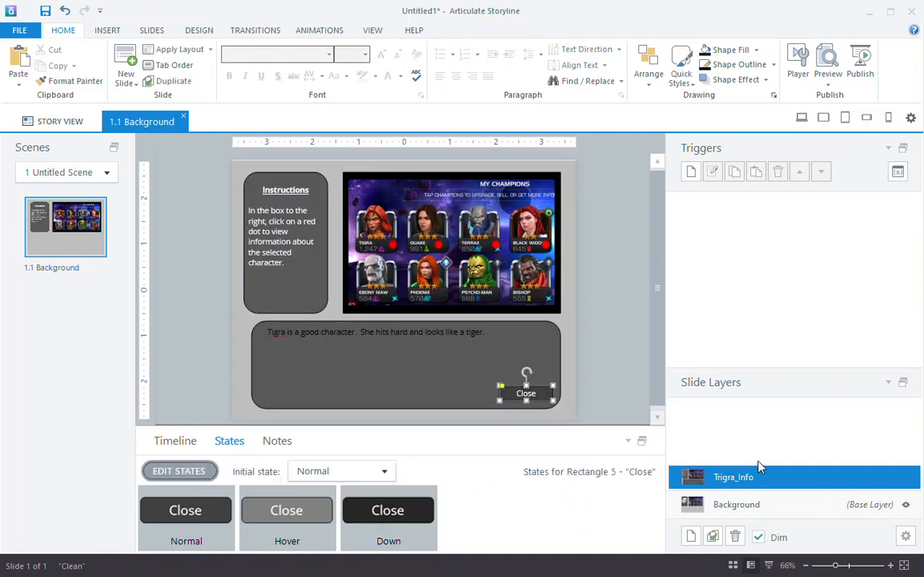
Rename the Close rectangle in the timeline as BTN_Close.
{"action": "left_click", "coordinate": [168, 443]}
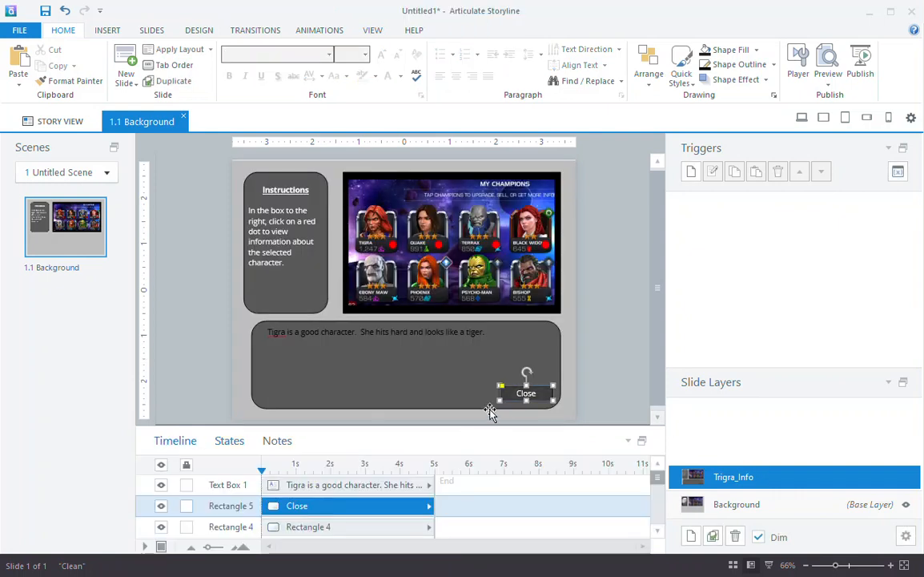
{"action": "double_click", "coordinate": [229, 508]}
{"action": "left_click", "coordinate": [231, 505]}
{"action": "left_click_drag", "start_coordinate": [250, 504], "coordinate": [197, 517]}
{"action": "type", "text": "Close"}
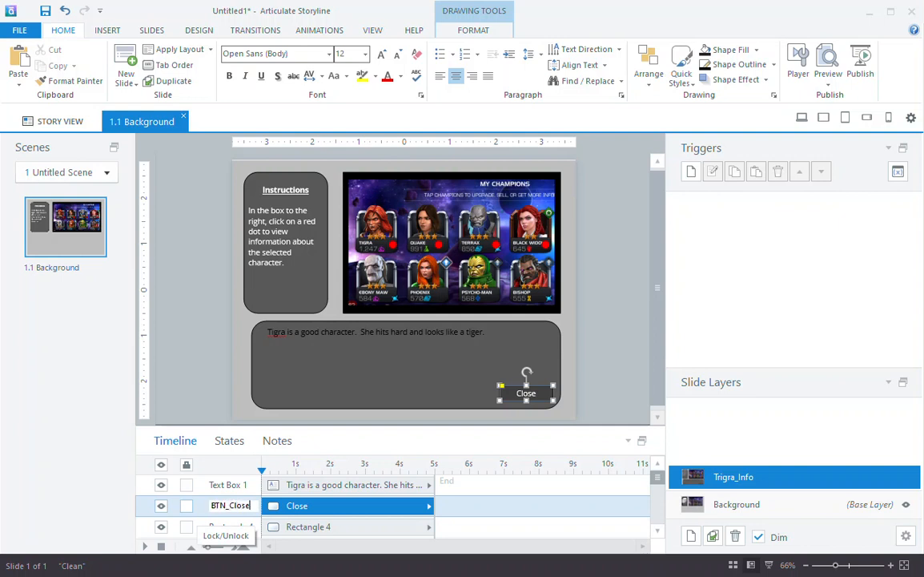
{"action": "key", "text": "Return"}
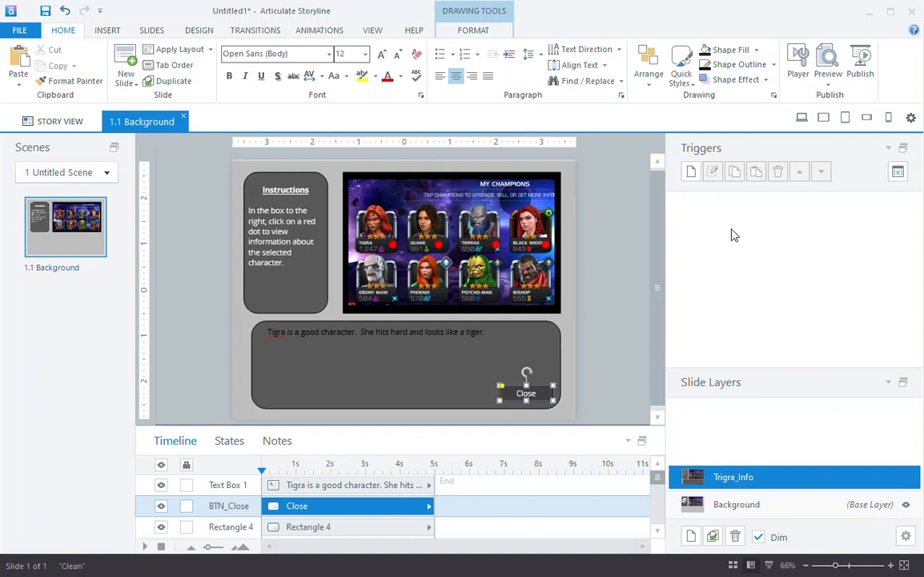
Add a trigger to BTN_Close that hides this layer when the user clicks it.
{"action": "left_click", "coordinate": [691, 171]}
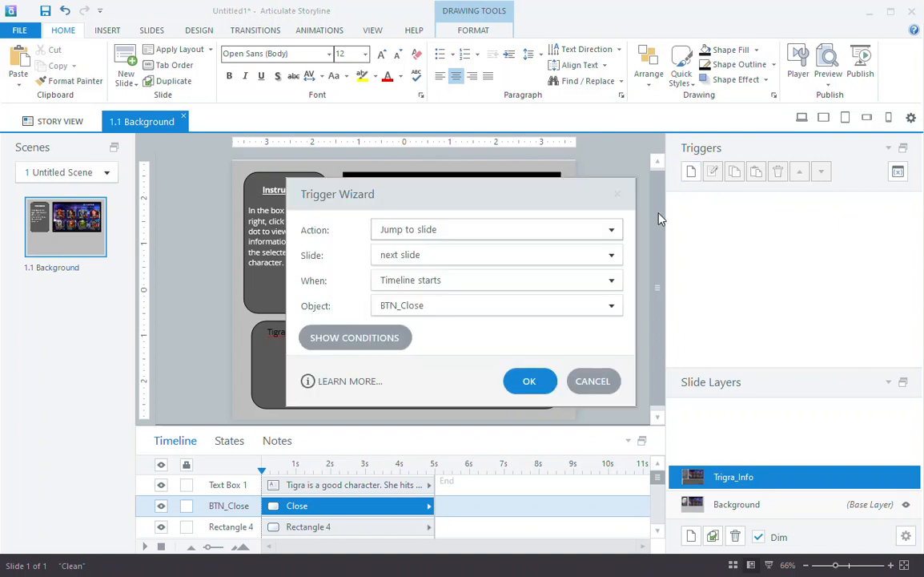
{"action": "left_click", "coordinate": [427, 231]}
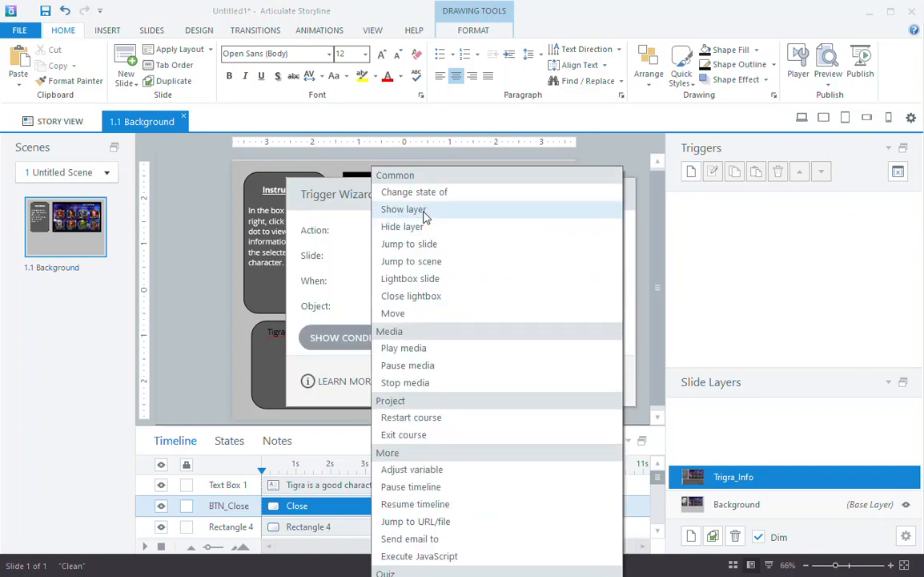
{"action": "left_click", "coordinate": [425, 212]}
{"action": "left_click", "coordinate": [434, 256]}
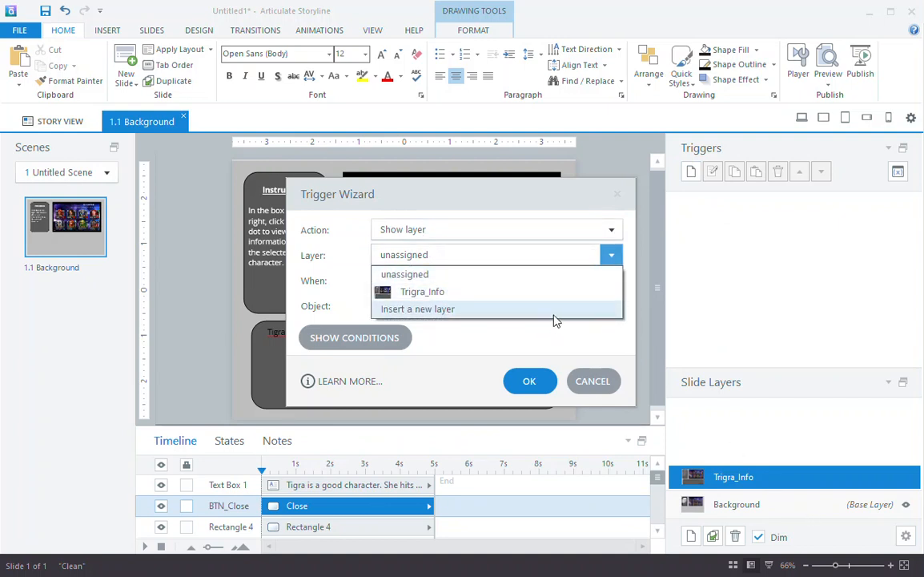
{"action": "left_click", "coordinate": [553, 232]}
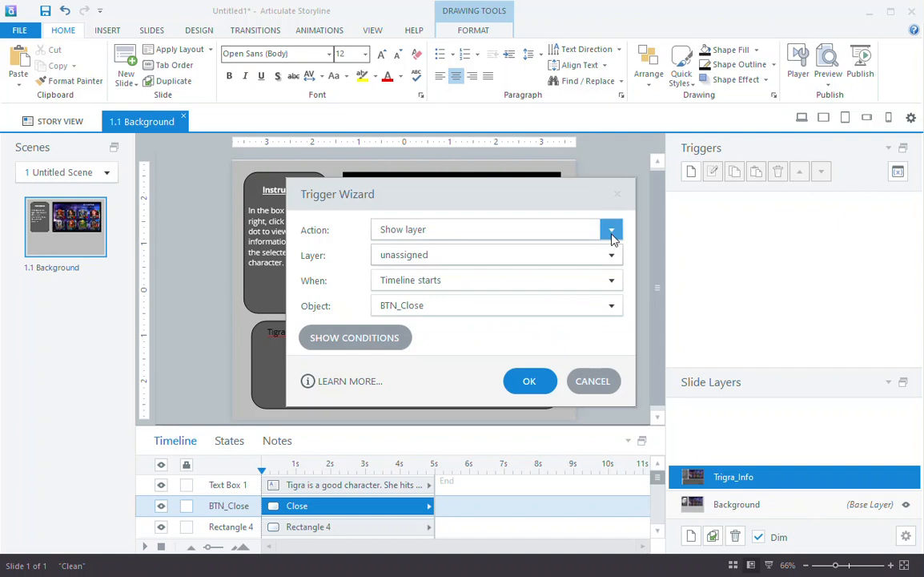
{"action": "left_click", "coordinate": [611, 233]}
{"action": "left_click", "coordinate": [584, 230]}
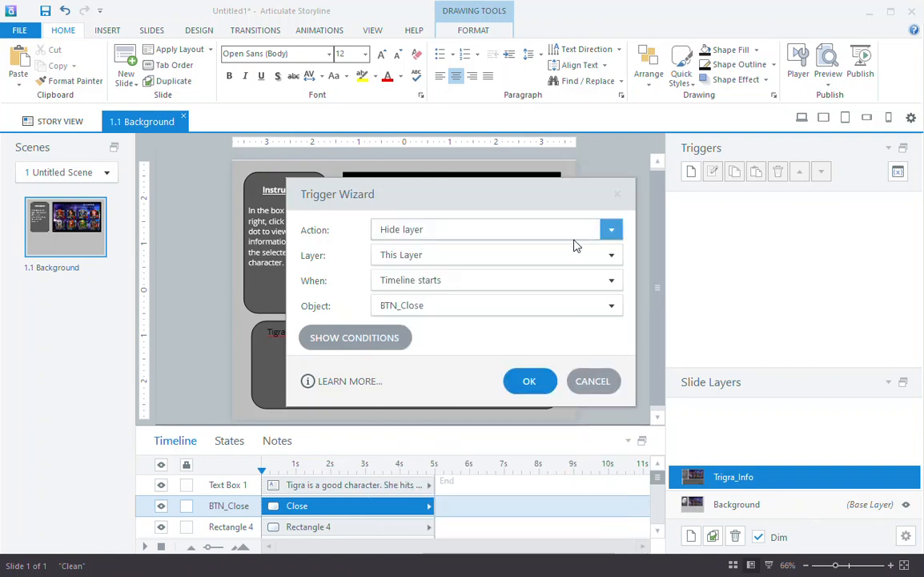
{"action": "left_click", "coordinate": [612, 282]}
{"action": "left_click", "coordinate": [437, 225]}
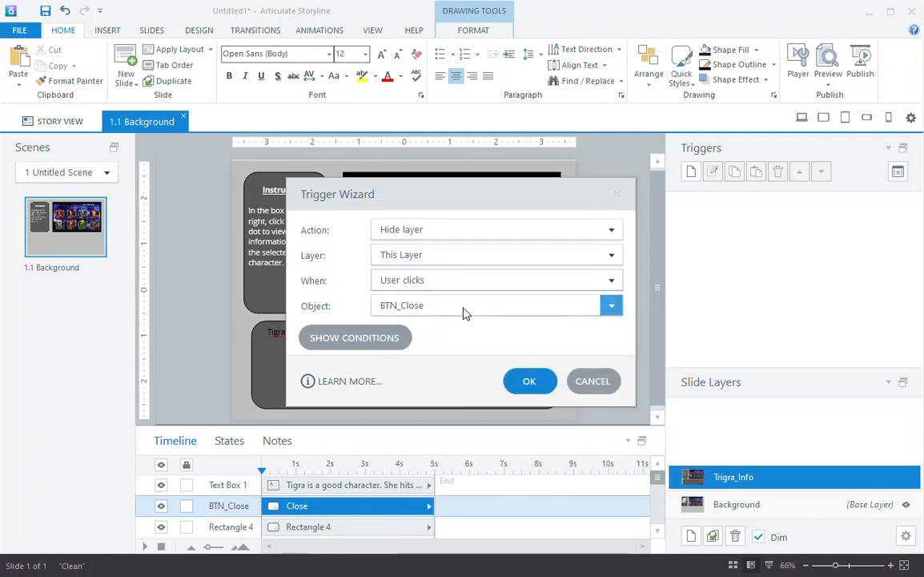
{"action": "left_click", "coordinate": [529, 383]}
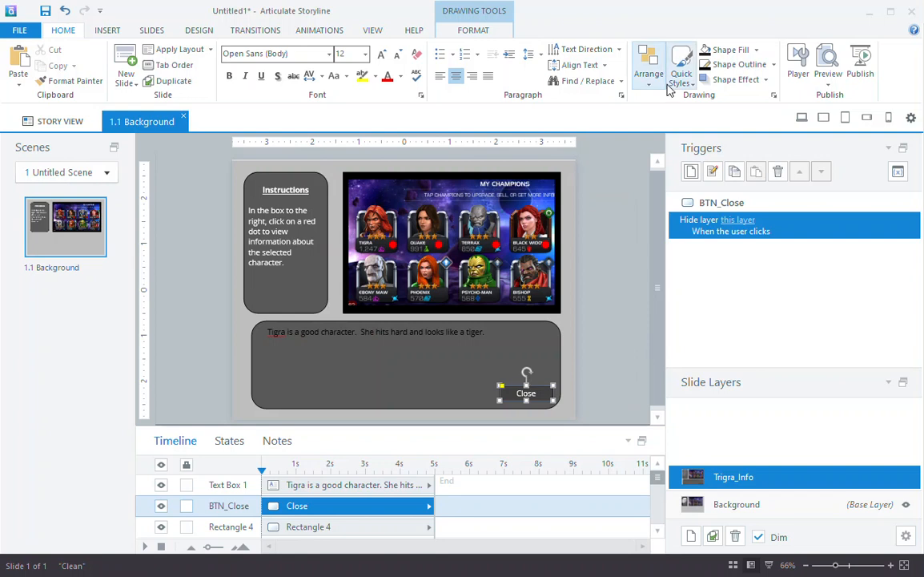
Preview the slide, test opening Tigra's information from her red dot and closing it, and exit the preview.
{"action": "left_click", "coordinate": [823, 54]}
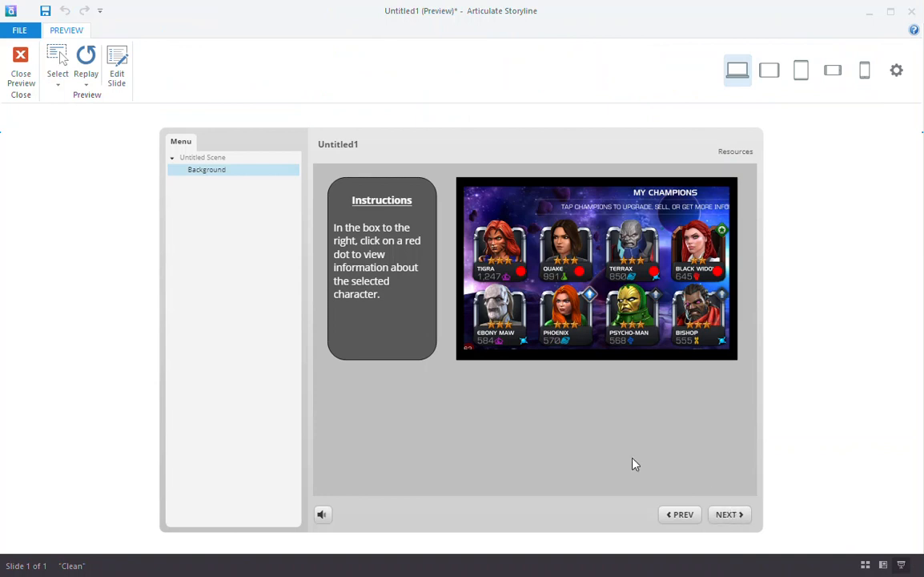
{"action": "left_click", "coordinate": [521, 274]}
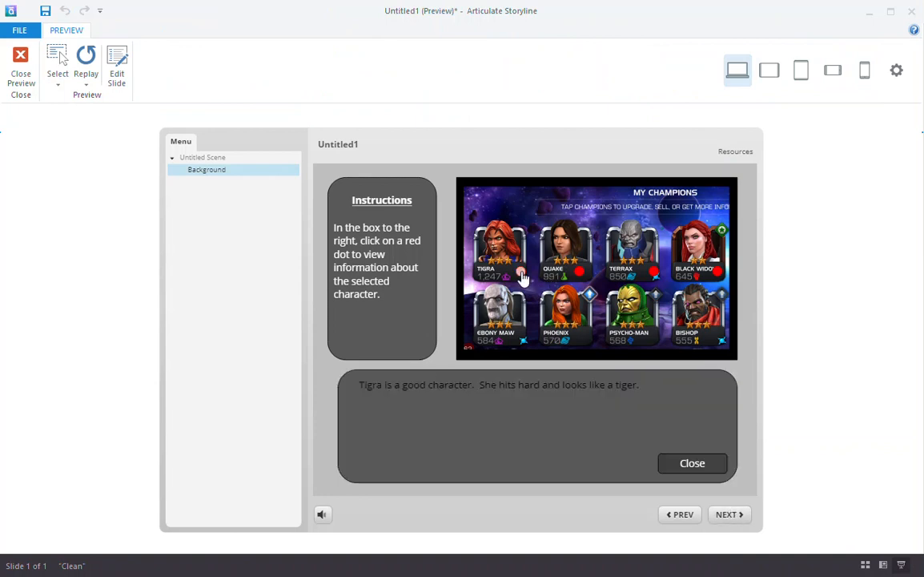
{"action": "left_click", "coordinate": [692, 465]}
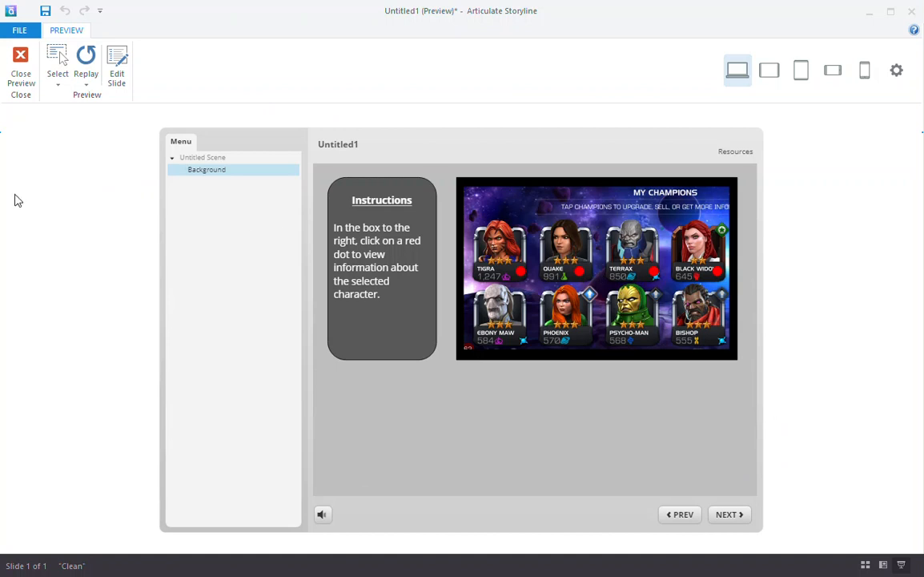
{"action": "left_click", "coordinate": [21, 68]}
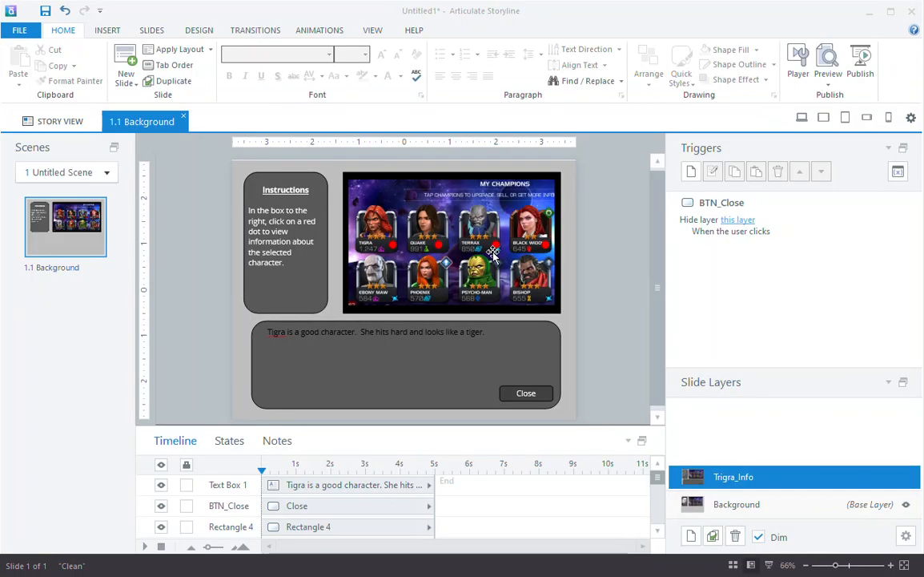
Duplicate the Trigra_Info layer and rename the copy Quake_Info.
{"action": "right_click", "coordinate": [773, 479]}
{"action": "left_click", "coordinate": [804, 499]}
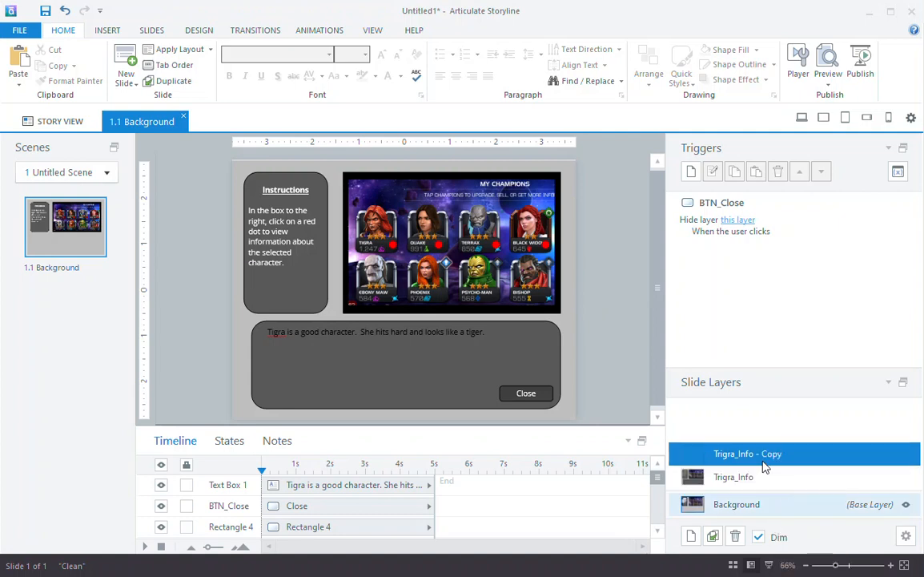
{"action": "double_click", "coordinate": [843, 455]}
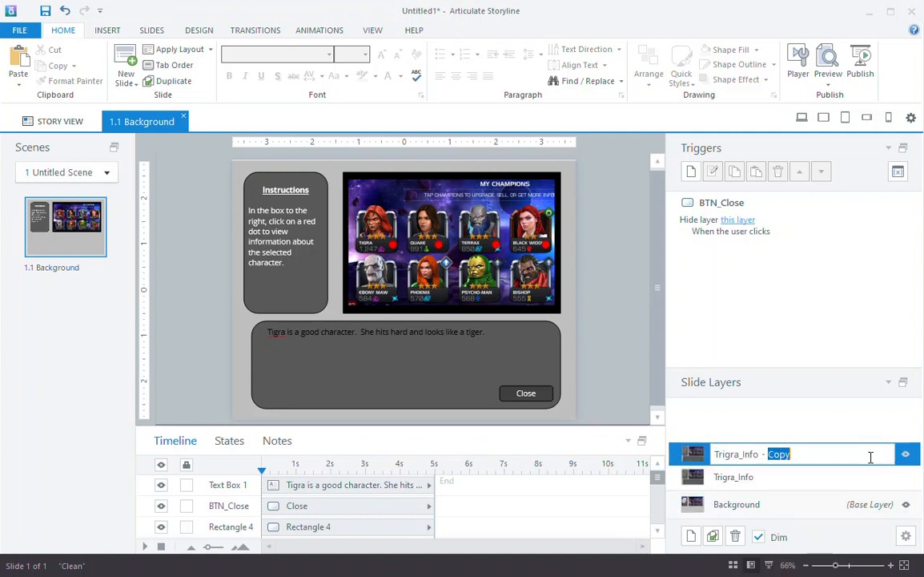
{"action": "key", "text": "BackSpace"}
{"action": "key", "text": "BackSpace"}
{"action": "left_click_drag", "start_coordinate": [739, 456], "coordinate": [714, 454]}
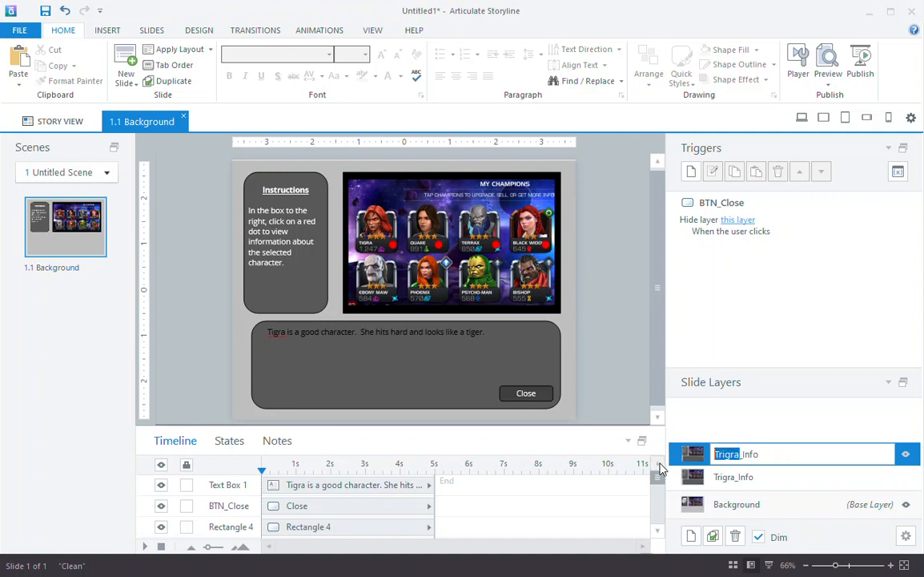
{"action": "type", "text": "Quake"}
{"action": "key", "text": "Return"}
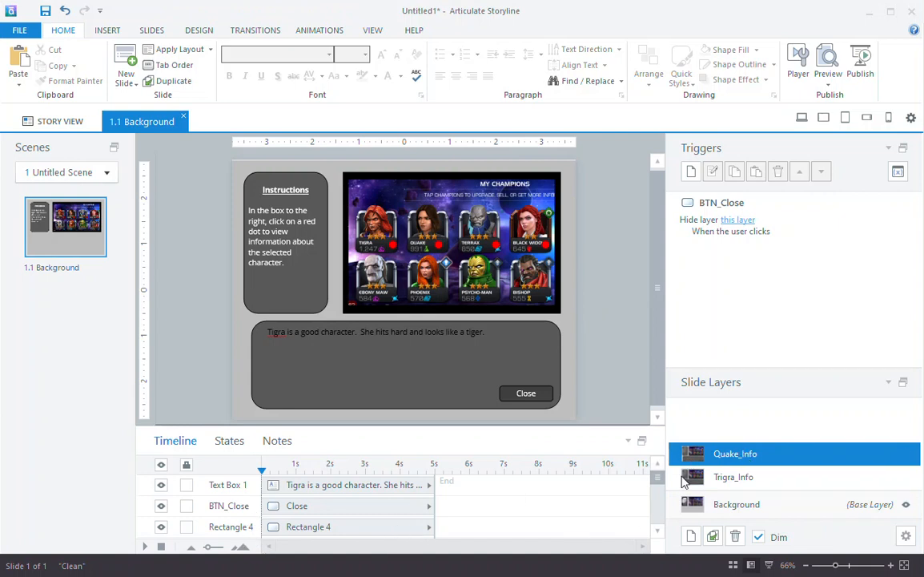
Replace the text on the Quake_Info layer with "Quake can cause earthquakes out of her hands and it is awesome.".
{"action": "left_click", "coordinate": [342, 330]}
{"action": "left_click", "coordinate": [341, 330]}
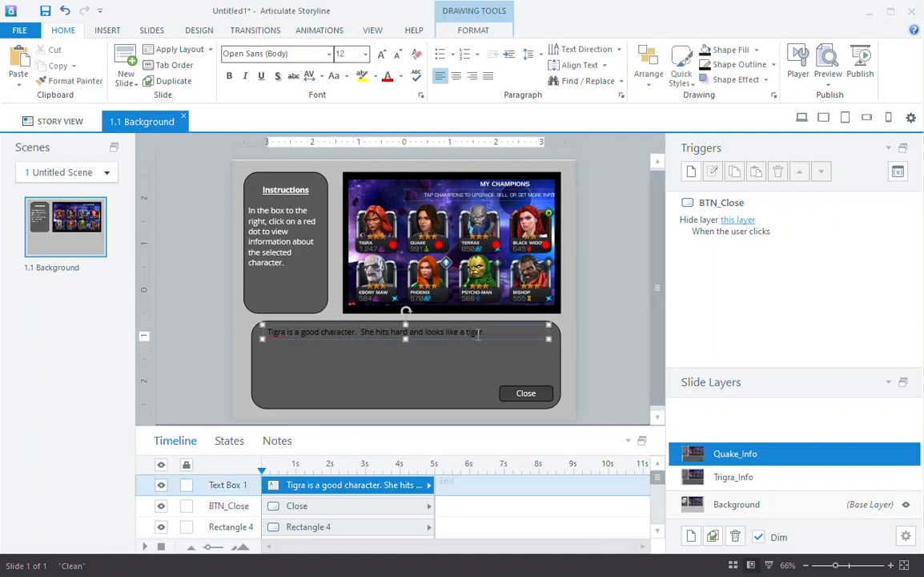
{"action": "left_click_drag", "start_coordinate": [483, 333], "coordinate": [466, 333]}
{"action": "left_click_drag", "start_coordinate": [334, 331], "coordinate": [280, 329]}
{"action": "type", "text": "Qui"}
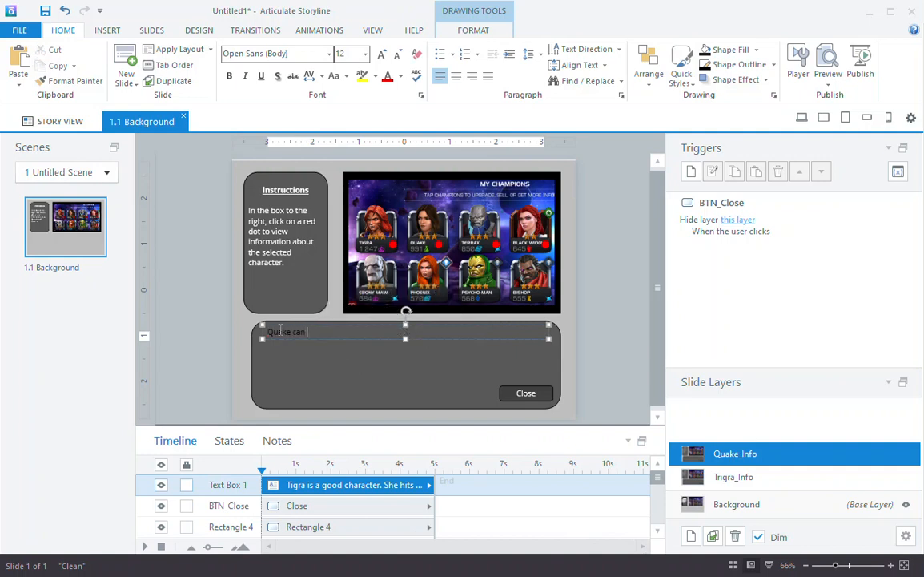
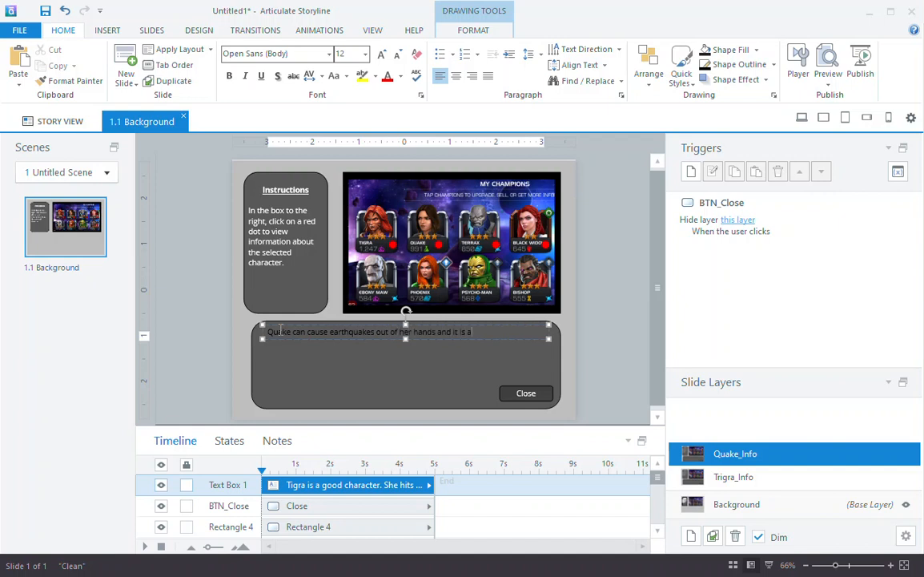
{"action": "left_click", "coordinate": [589, 267]}
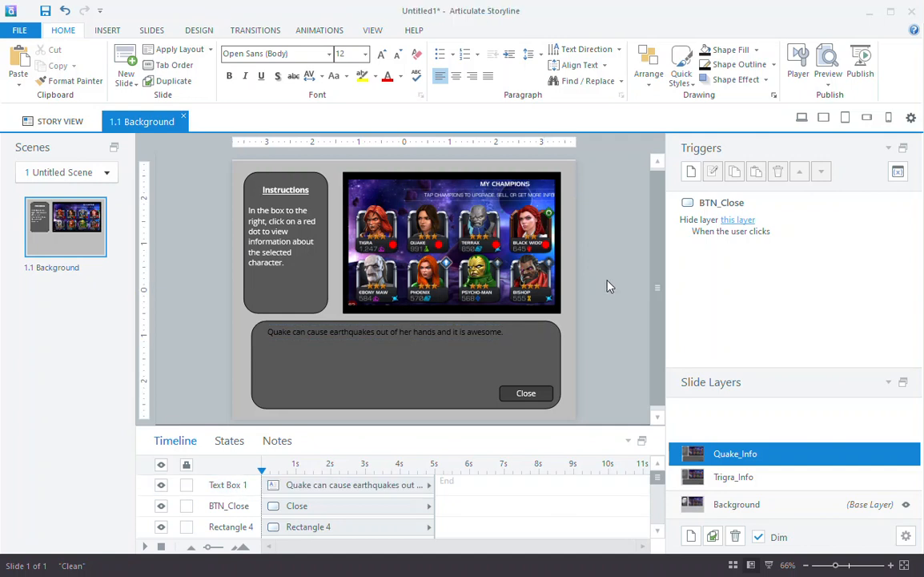
Review the hide-layer trigger settings of BTN_Close on the Quake_Info layer.
{"action": "left_click", "coordinate": [699, 230]}
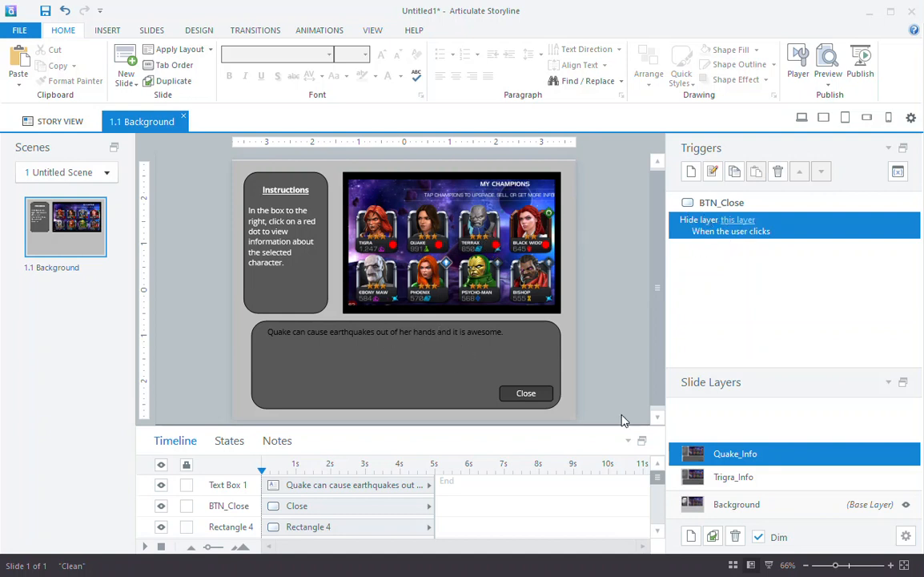
{"action": "left_click", "coordinate": [547, 394]}
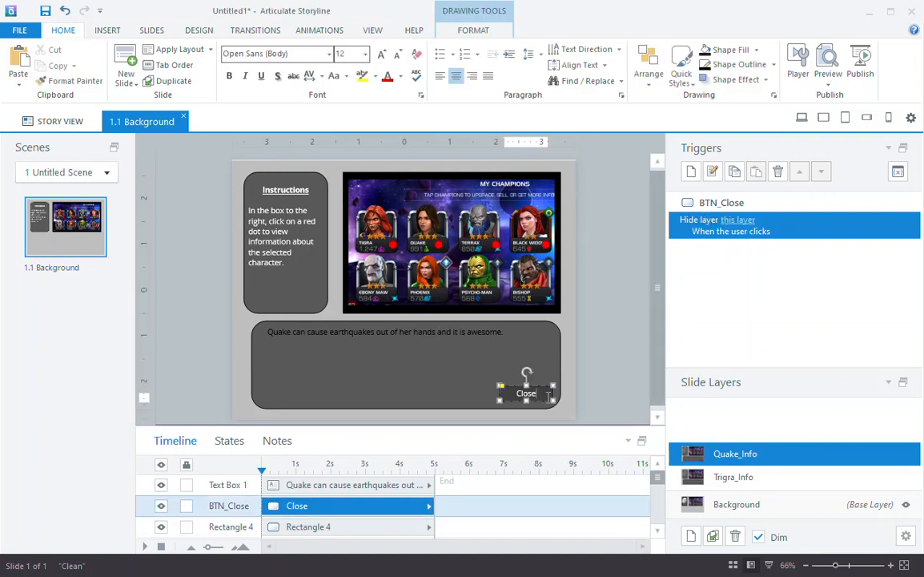
{"action": "double_click", "coordinate": [770, 232]}
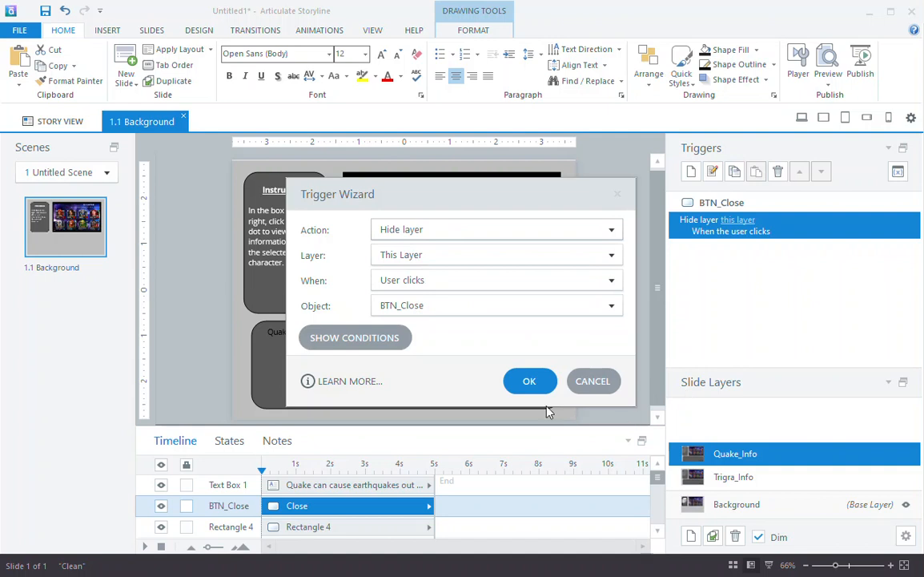
{"action": "left_click", "coordinate": [529, 381]}
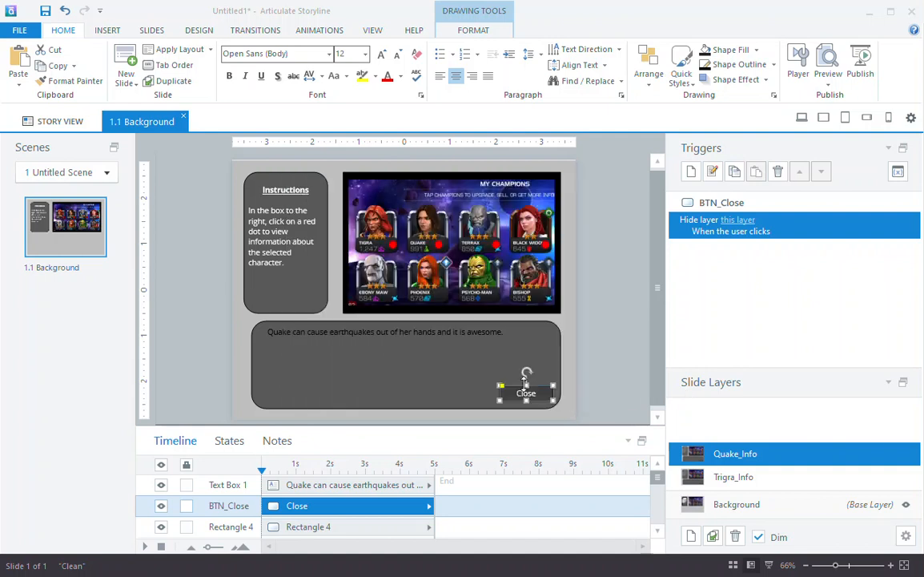
On the base layer, add a trigger to BTN_Quake that shows the Quake_Info layer when the user clicks it.
{"action": "left_click", "coordinate": [732, 506]}
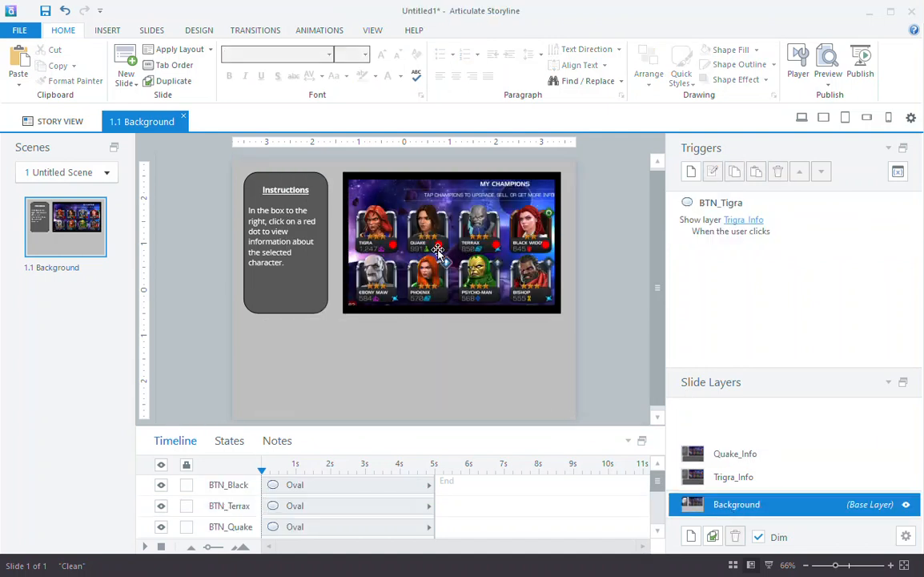
{"action": "left_click", "coordinate": [437, 248]}
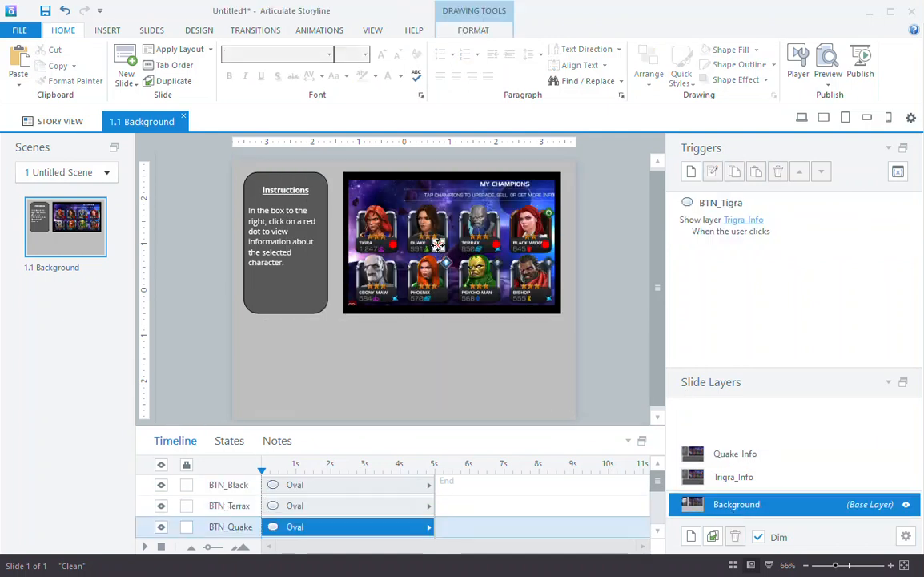
{"action": "left_click", "coordinate": [719, 229]}
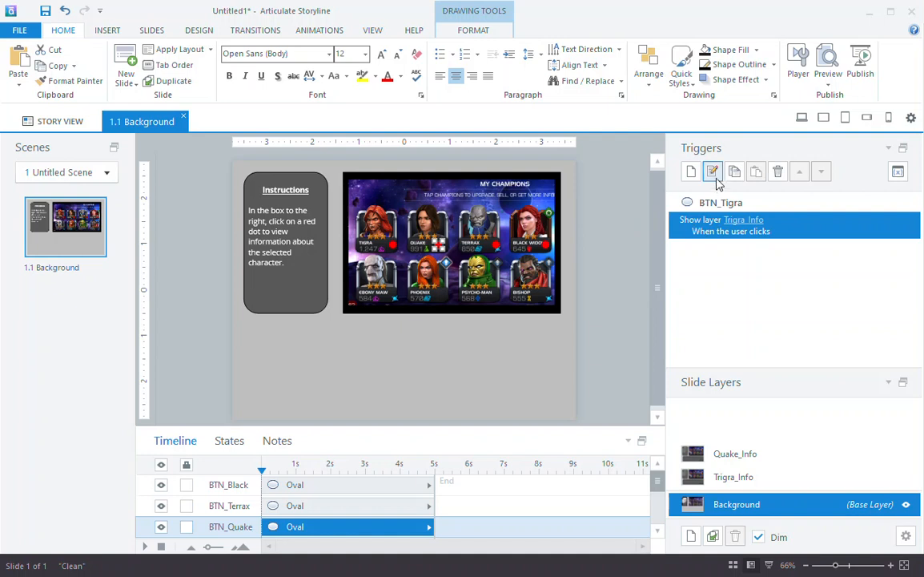
{"action": "left_click", "coordinate": [691, 171]}
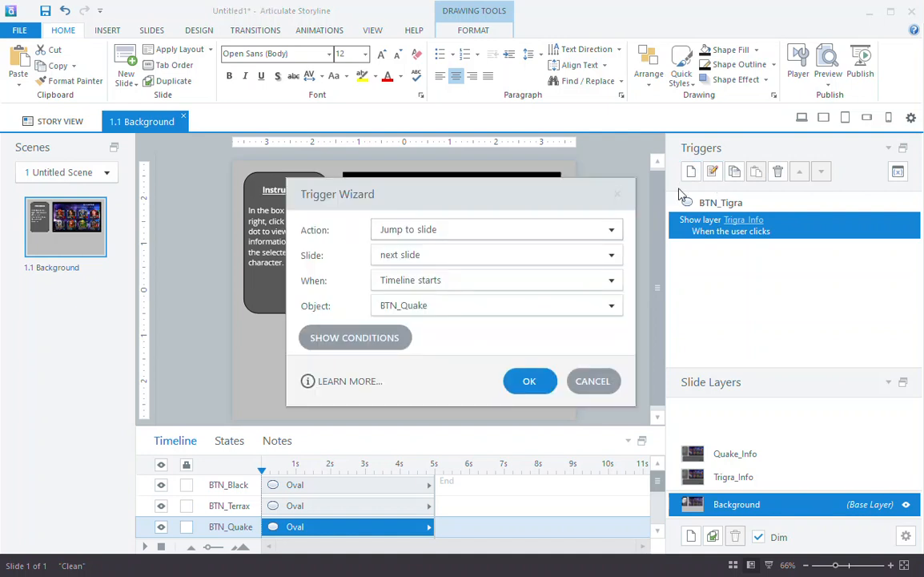
{"action": "left_click", "coordinate": [613, 230]}
{"action": "left_click", "coordinate": [484, 217]}
{"action": "left_click", "coordinate": [470, 258]}
{"action": "left_click", "coordinate": [482, 296]}
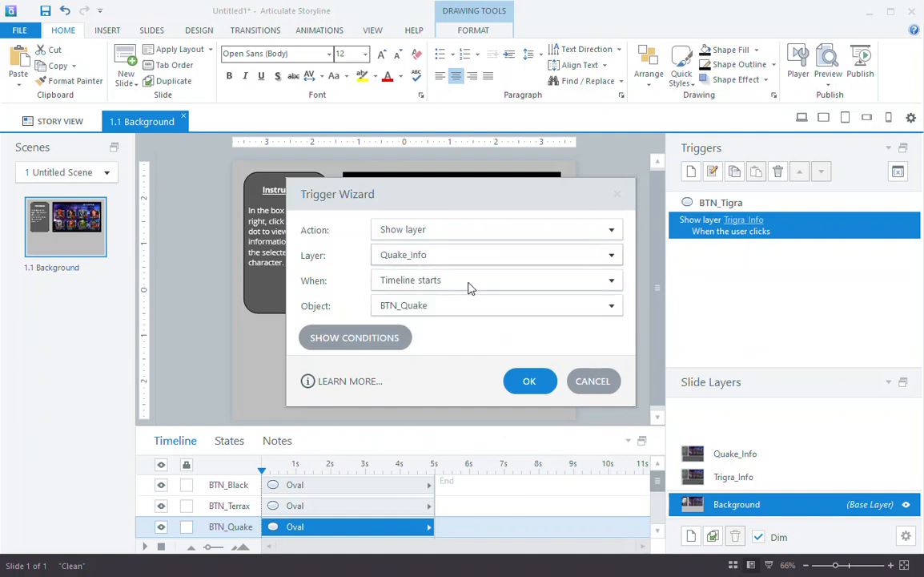
{"action": "left_click", "coordinate": [470, 282]}
{"action": "left_click", "coordinate": [452, 231]}
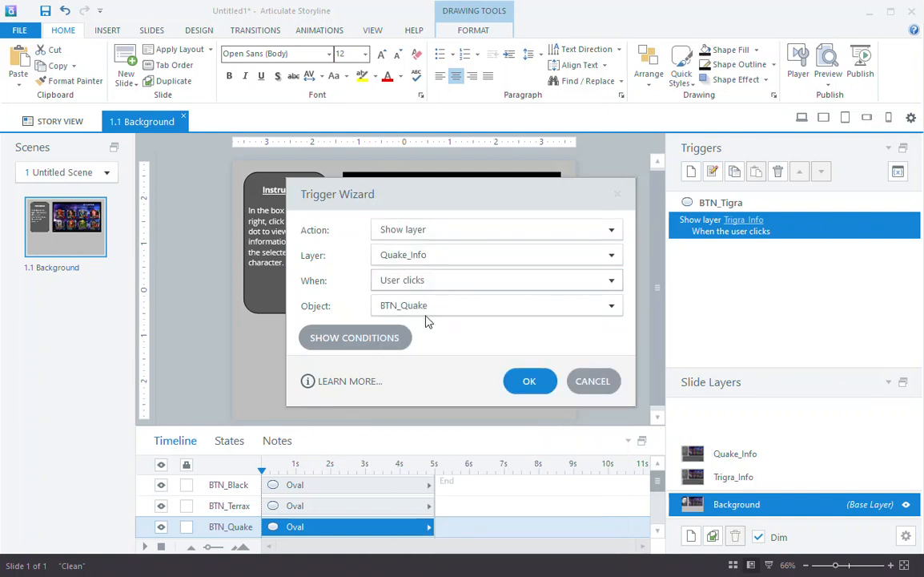
{"action": "left_click", "coordinate": [513, 378]}
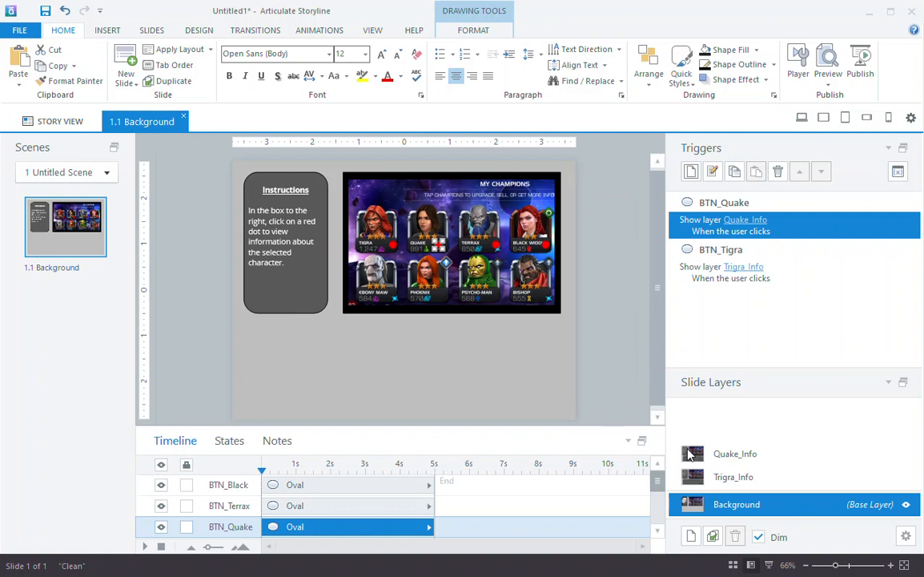
Preview the slide, test opening and closing Tigra's and Quake's information from their red dots, and exit the preview.
{"action": "left_click", "coordinate": [828, 64]}
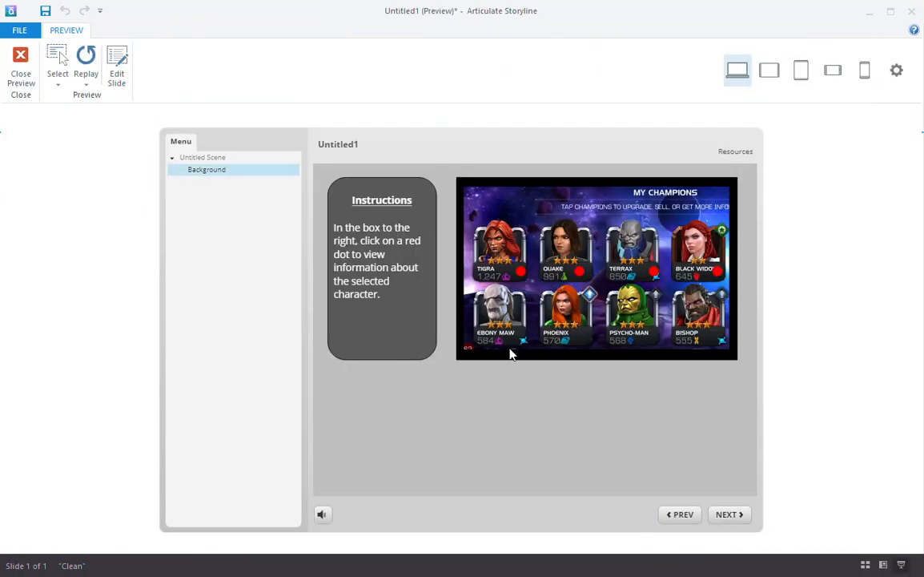
{"action": "left_click", "coordinate": [523, 274]}
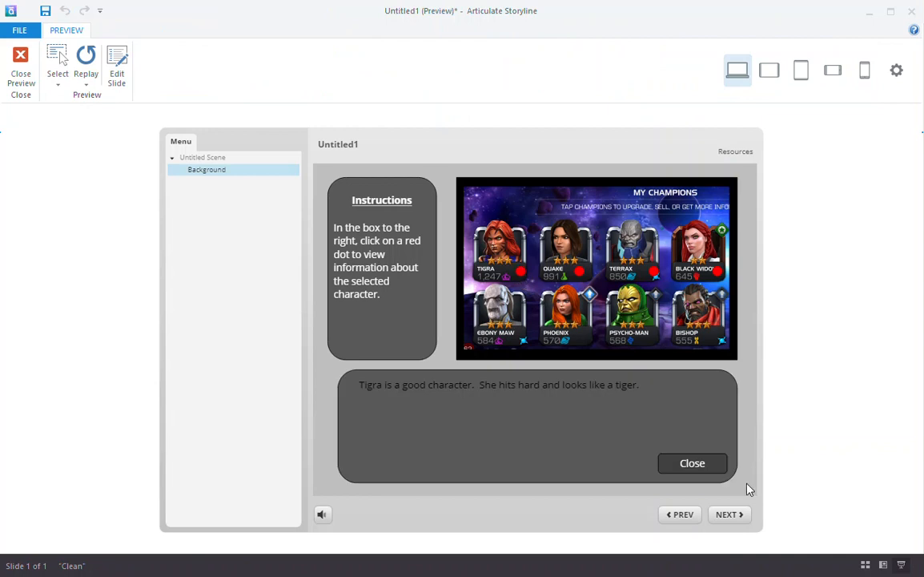
{"action": "left_click", "coordinate": [689, 463]}
{"action": "left_click", "coordinate": [578, 270]}
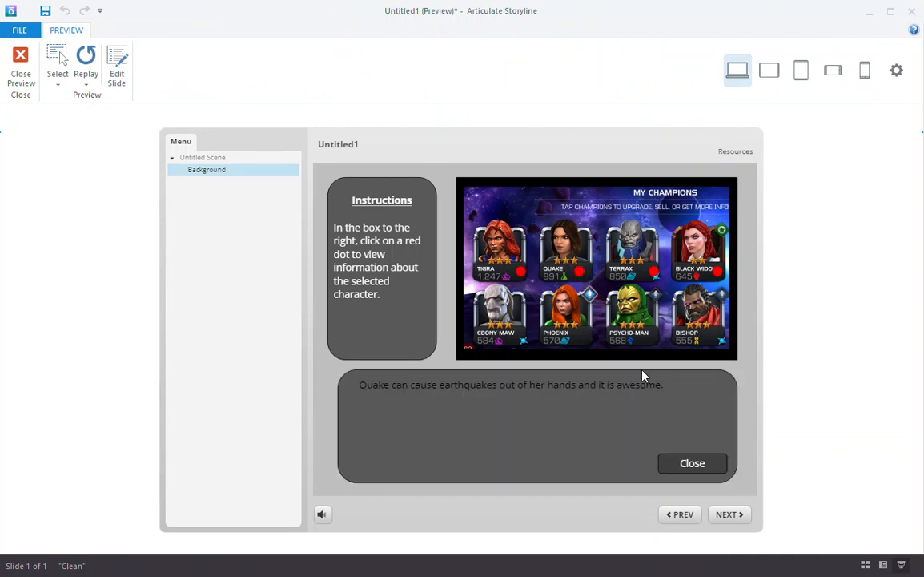
{"action": "left_click", "coordinate": [691, 463]}
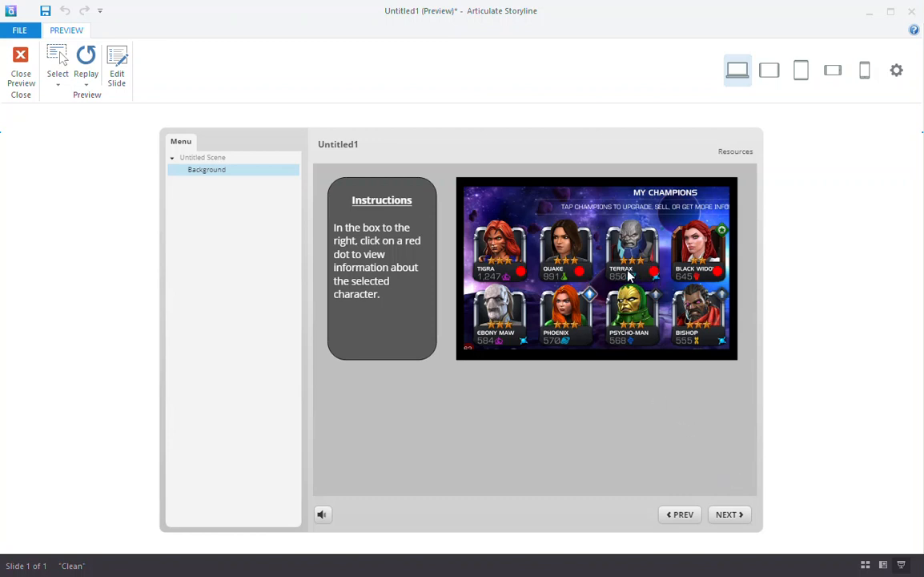
{"action": "left_click", "coordinate": [521, 272]}
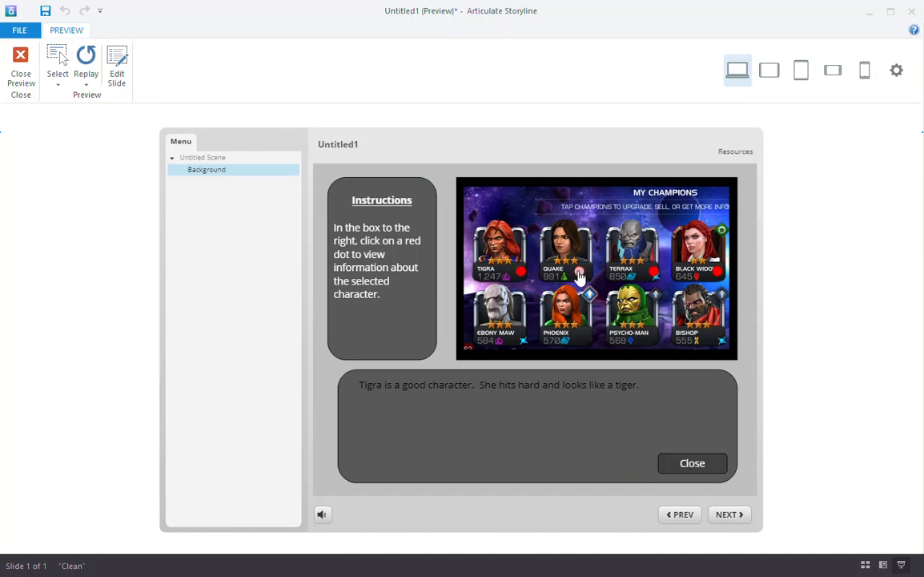
{"action": "left_click", "coordinate": [694, 463]}
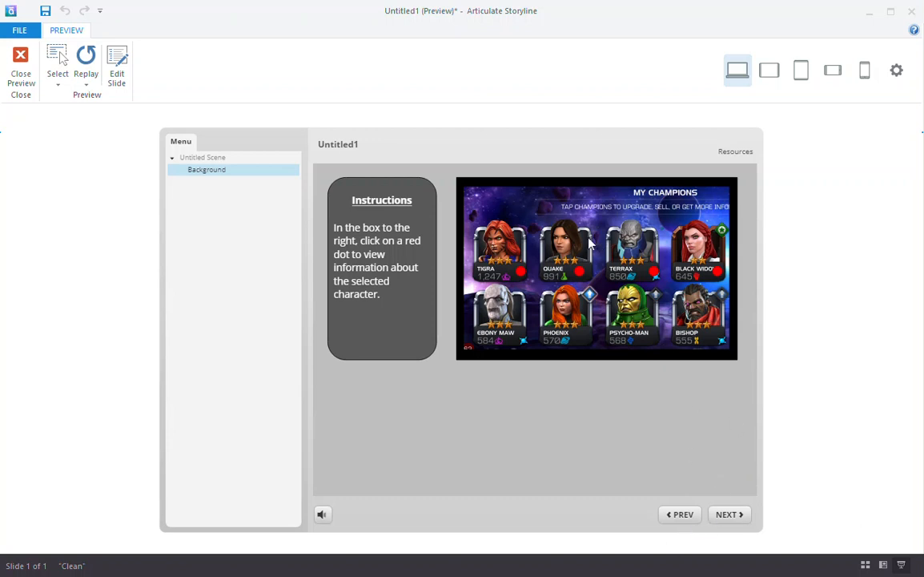
{"action": "left_click", "coordinate": [21, 67]}
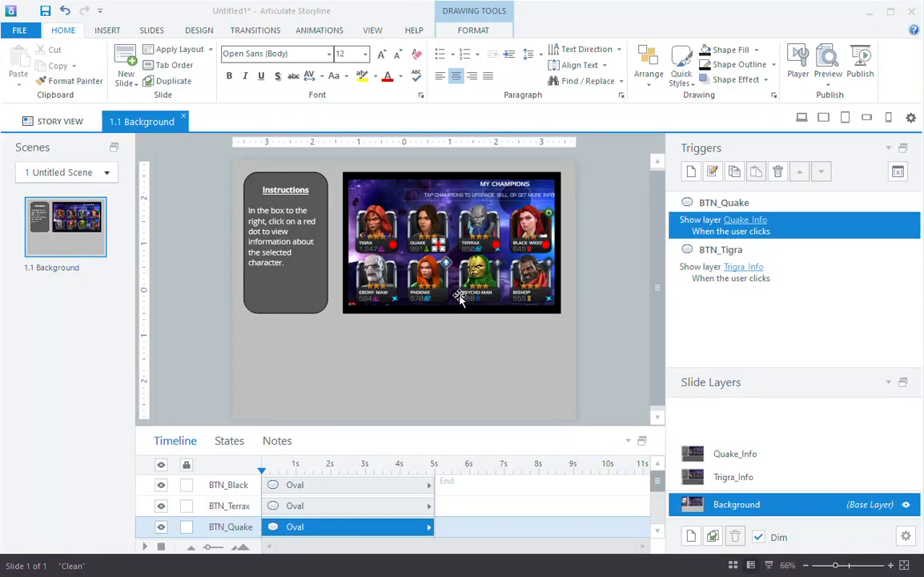
On the Trigra_Info layer, add a trigger to BTN_Quake 1 that shows the Quake_Info layer when the user clicks it.
{"action": "left_click", "coordinate": [379, 233]}
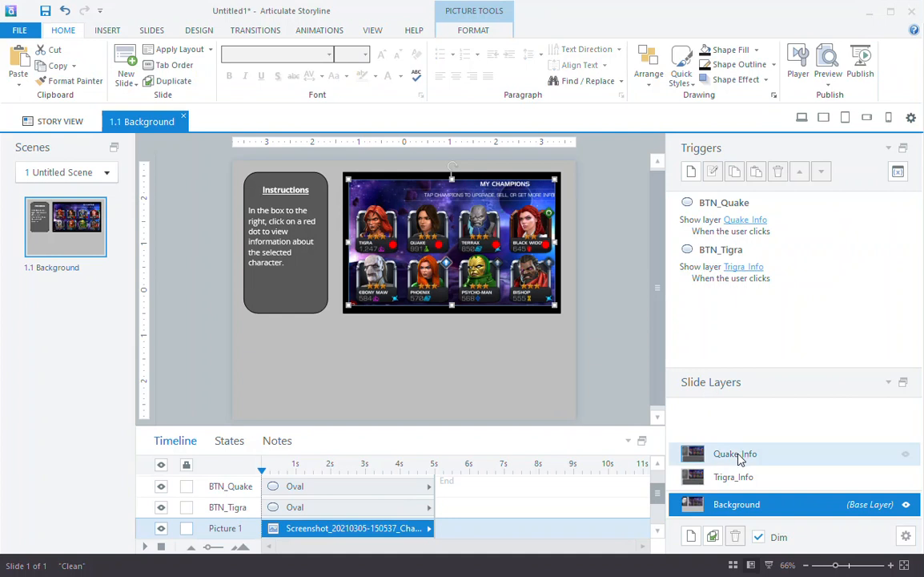
{"action": "left_click", "coordinate": [735, 479]}
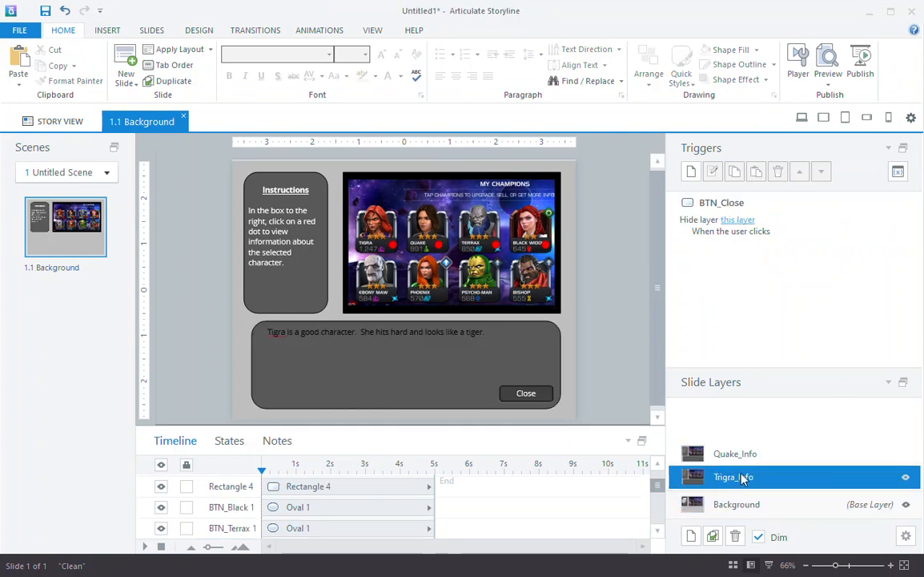
{"action": "left_click", "coordinate": [438, 245]}
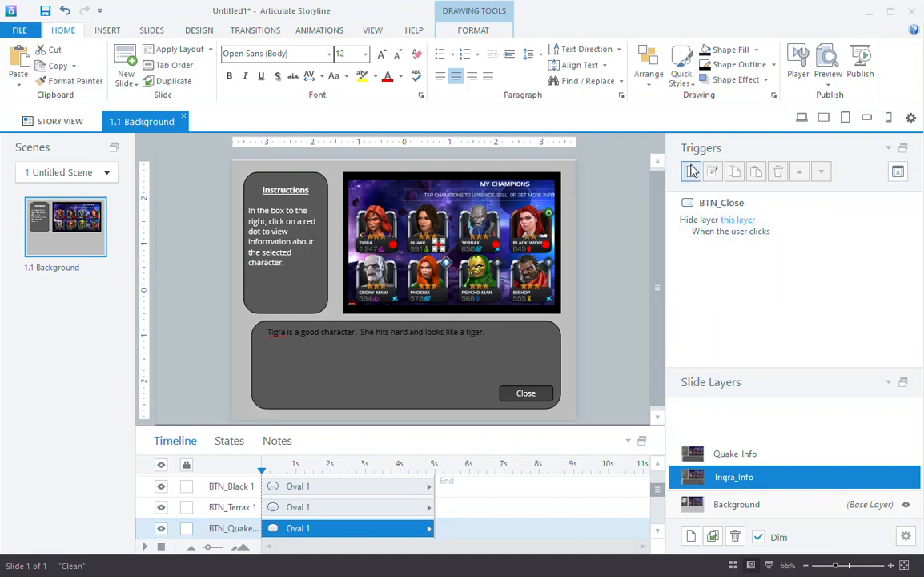
{"action": "left_click", "coordinate": [691, 172]}
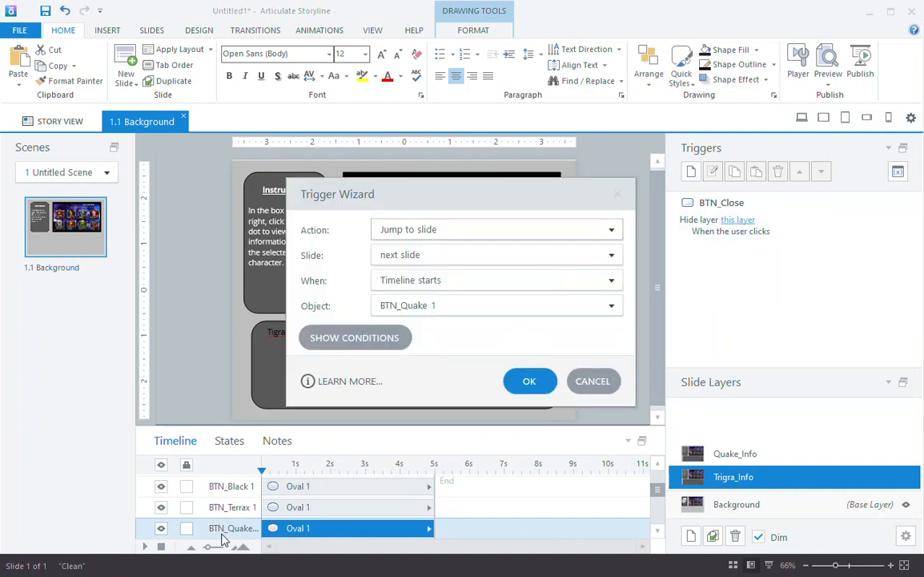
{"action": "left_click", "coordinate": [429, 231]}
{"action": "left_click", "coordinate": [427, 212]}
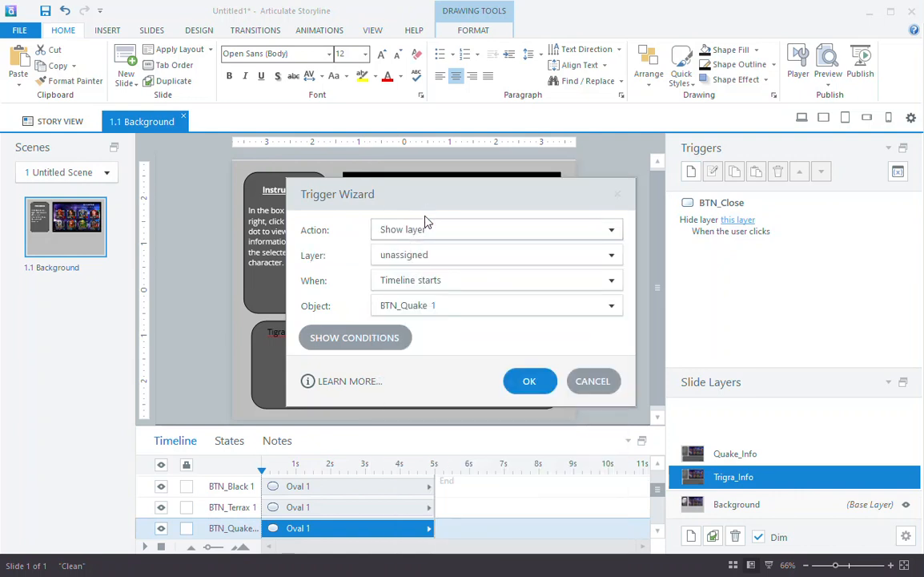
{"action": "left_click", "coordinate": [423, 255]}
{"action": "left_click", "coordinate": [421, 290]}
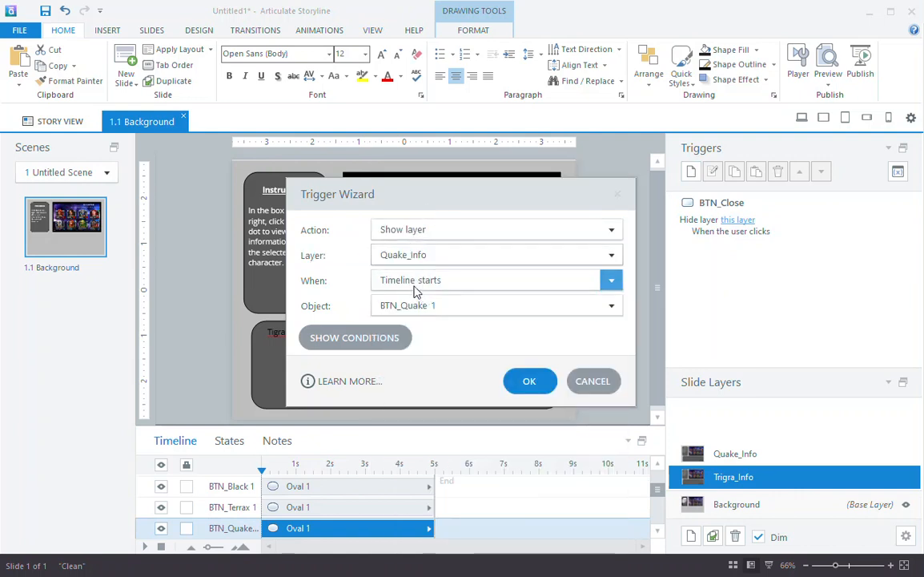
{"action": "left_click", "coordinate": [415, 287]}
{"action": "left_click", "coordinate": [412, 228]}
{"action": "left_click", "coordinate": [425, 310]}
{"action": "left_click", "coordinate": [435, 313]}
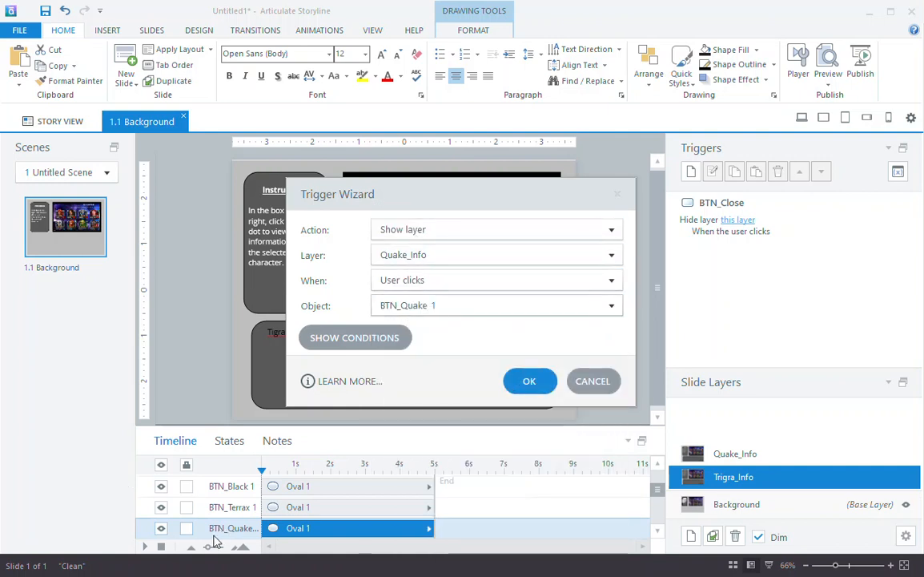
{"action": "left_click", "coordinate": [524, 380]}
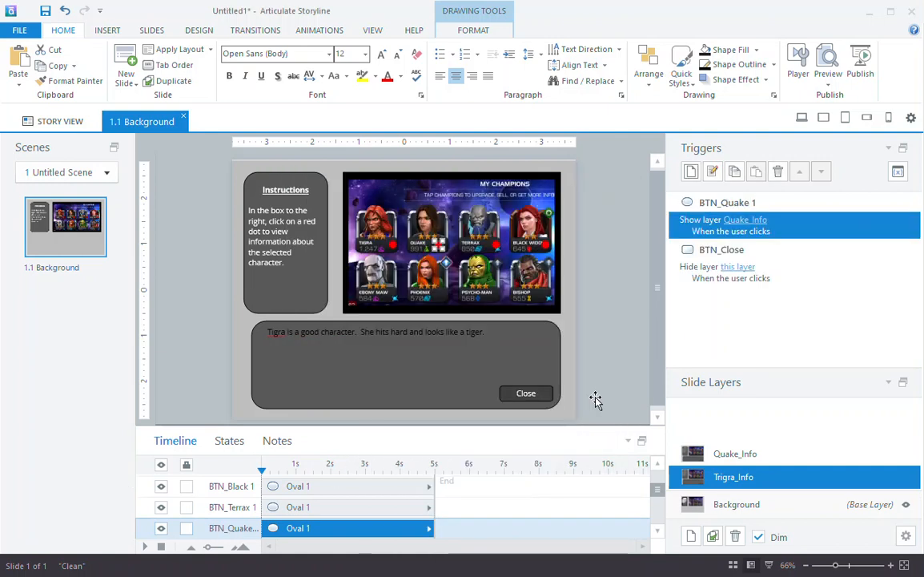
On the Quake_Info layer, add a trigger to BTN_Tigra 1 that shows the Trigra_Info layer when the user clicks it.
{"action": "left_click", "coordinate": [724, 453]}
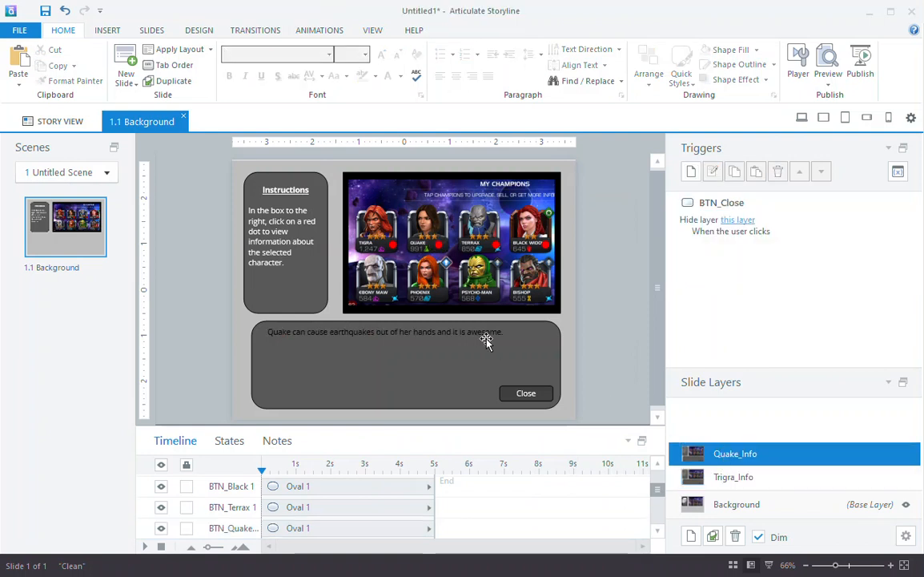
{"action": "left_click", "coordinate": [691, 171]}
{"action": "left_click", "coordinate": [540, 233]}
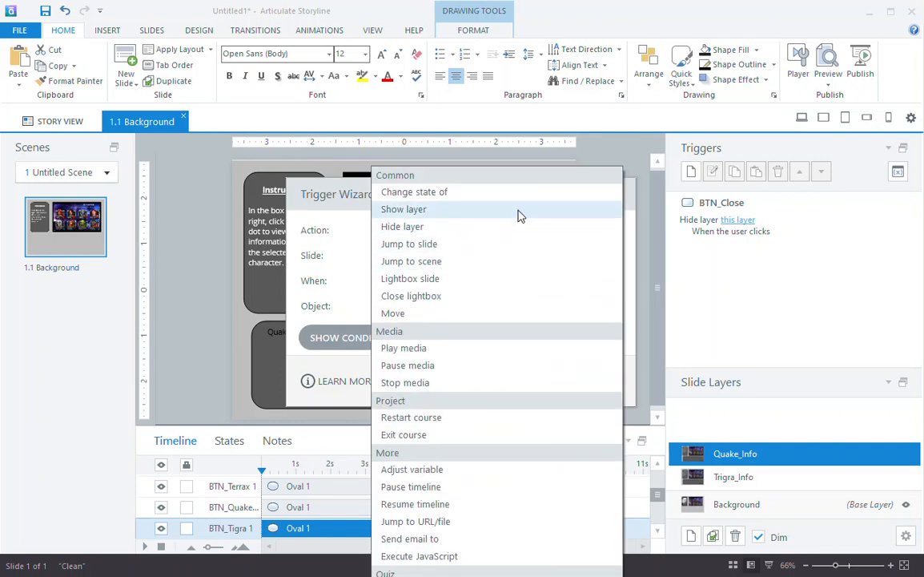
{"action": "left_click", "coordinate": [519, 213]}
{"action": "left_click", "coordinate": [489, 263]}
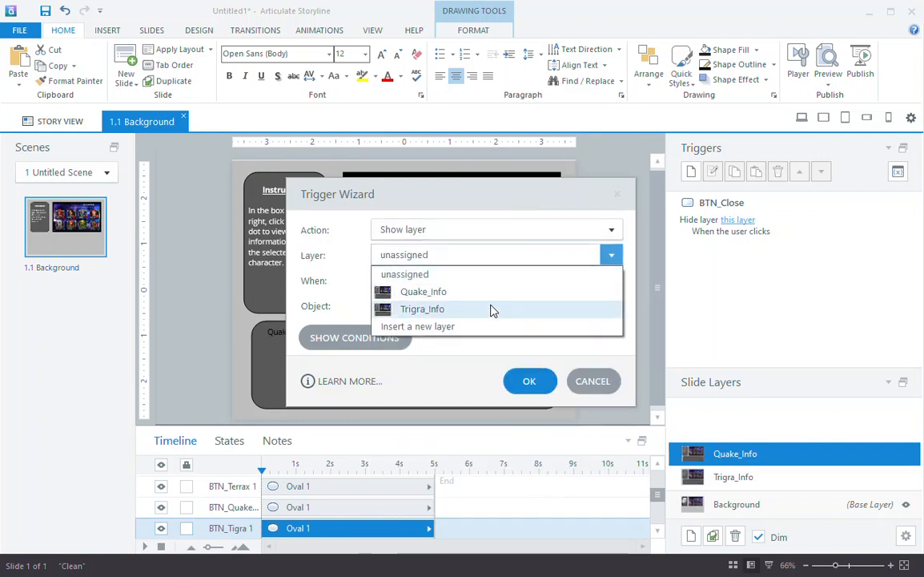
{"action": "left_click", "coordinate": [489, 310]}
{"action": "left_click", "coordinate": [480, 282]}
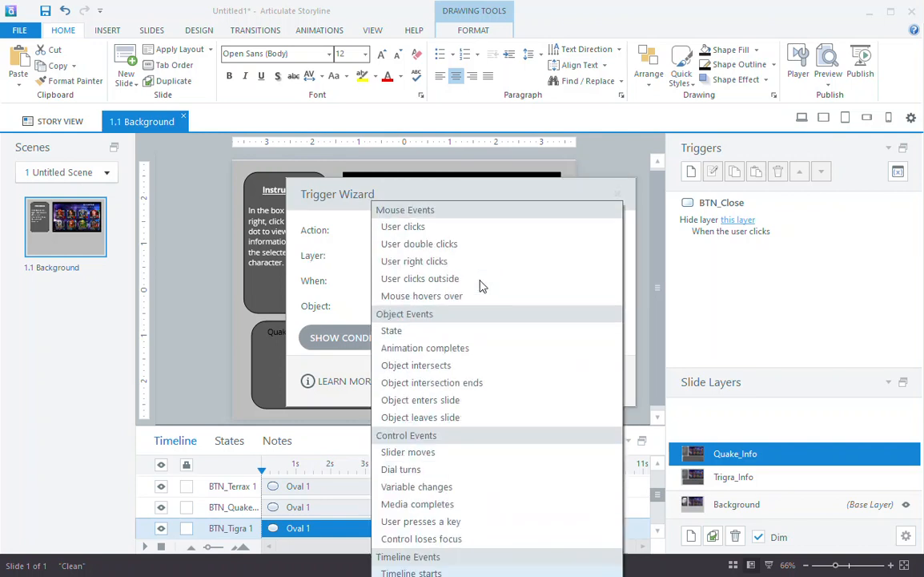
{"action": "left_click", "coordinate": [455, 232]}
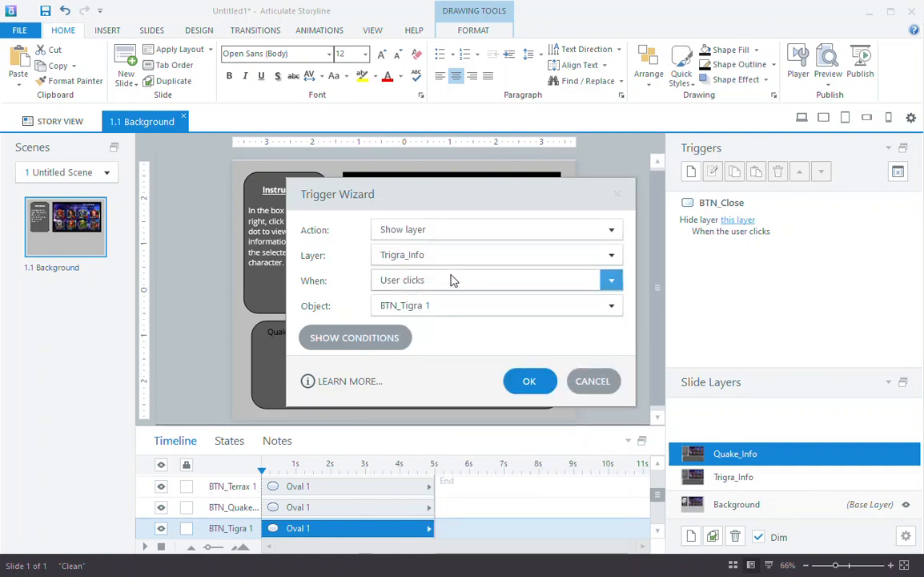
{"action": "left_click", "coordinate": [538, 388]}
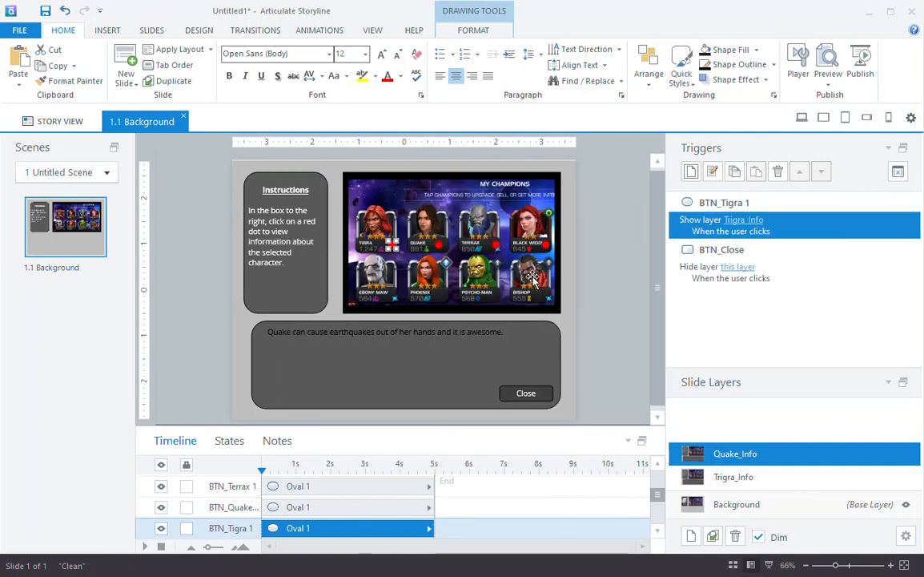
{"action": "key", "text": "Down"}
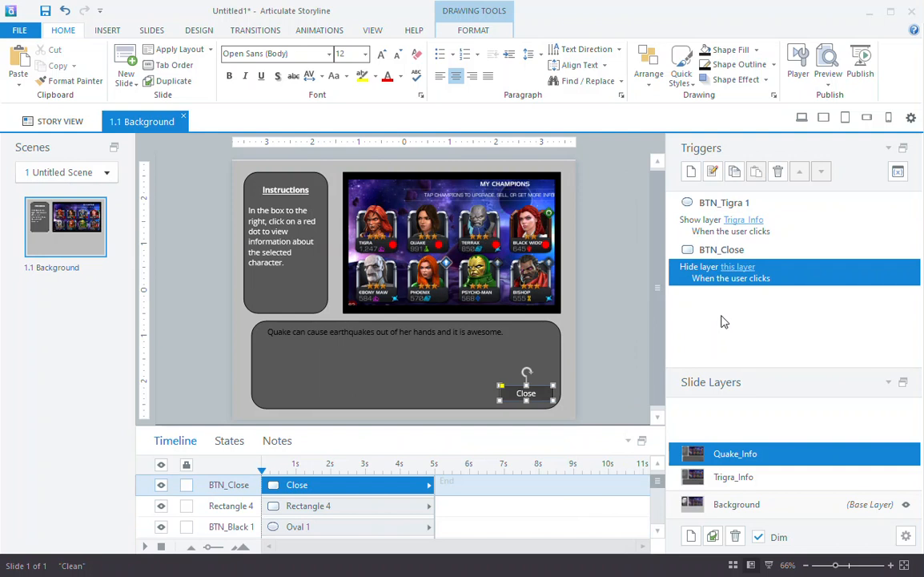
Preview the slide, test switching directly between Tigra's and Quake's information and closing each, and exit the preview.
{"action": "left_click", "coordinate": [825, 60]}
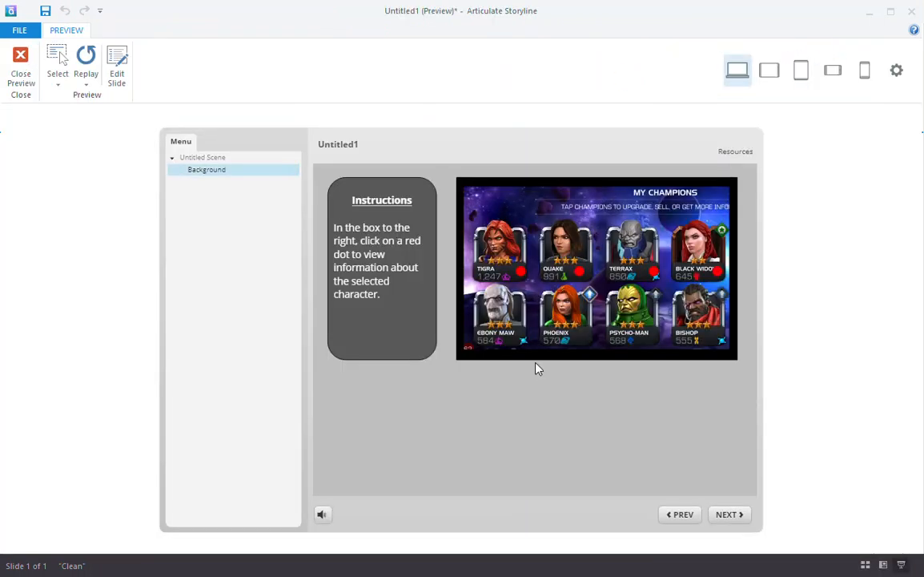
{"action": "left_click", "coordinate": [520, 272]}
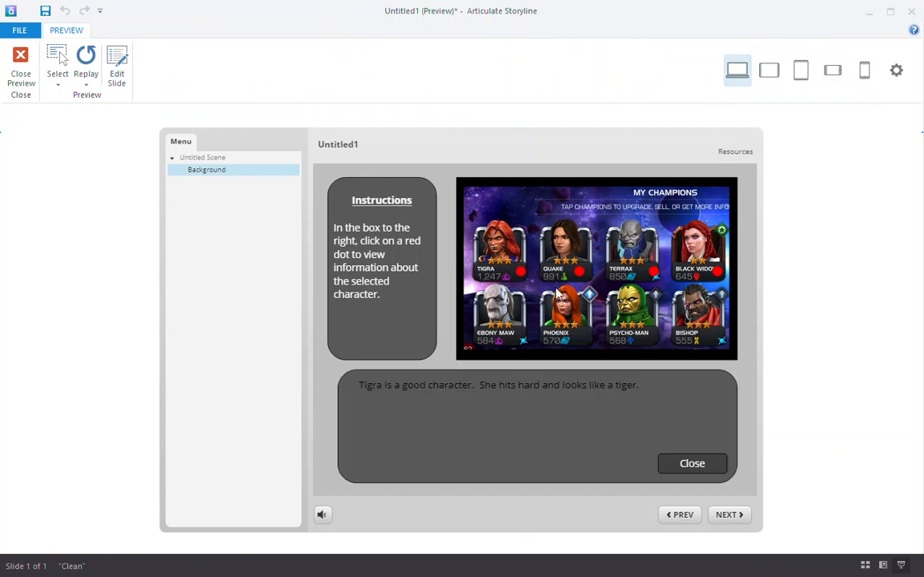
{"action": "left_click", "coordinate": [580, 272]}
{"action": "left_click", "coordinate": [520, 272]}
{"action": "left_click", "coordinate": [715, 469]}
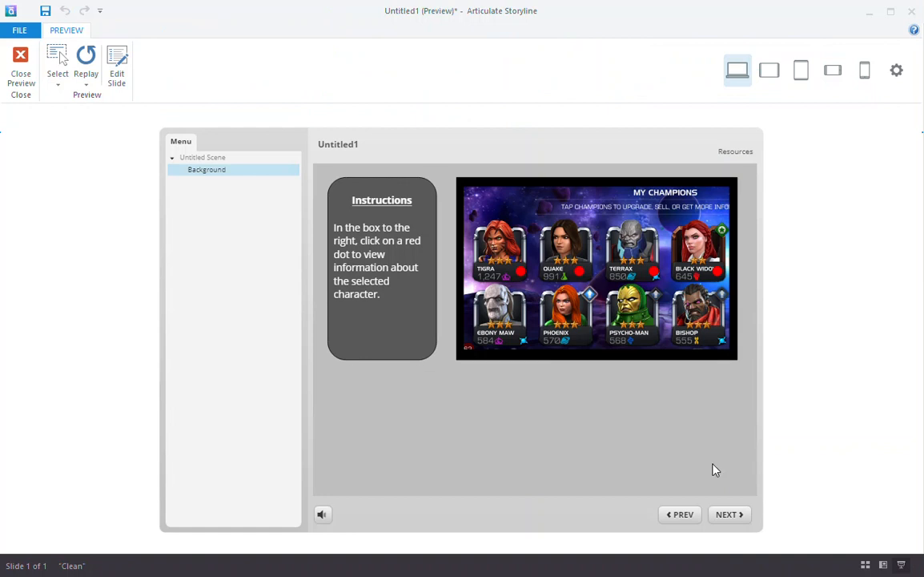
{"action": "left_click", "coordinate": [521, 272]}
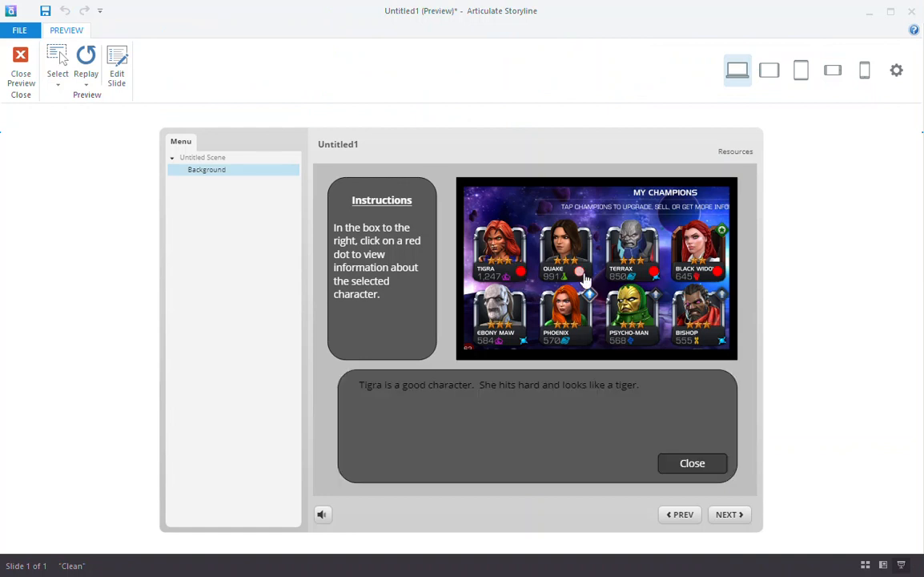
{"action": "left_click", "coordinate": [579, 273]}
{"action": "left_click", "coordinate": [695, 471]}
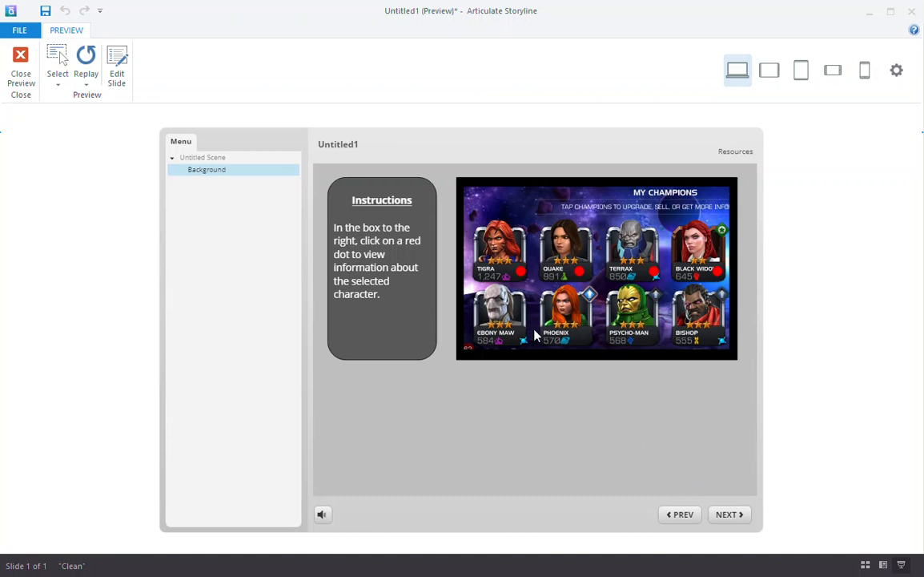
{"action": "left_click", "coordinate": [21, 68]}
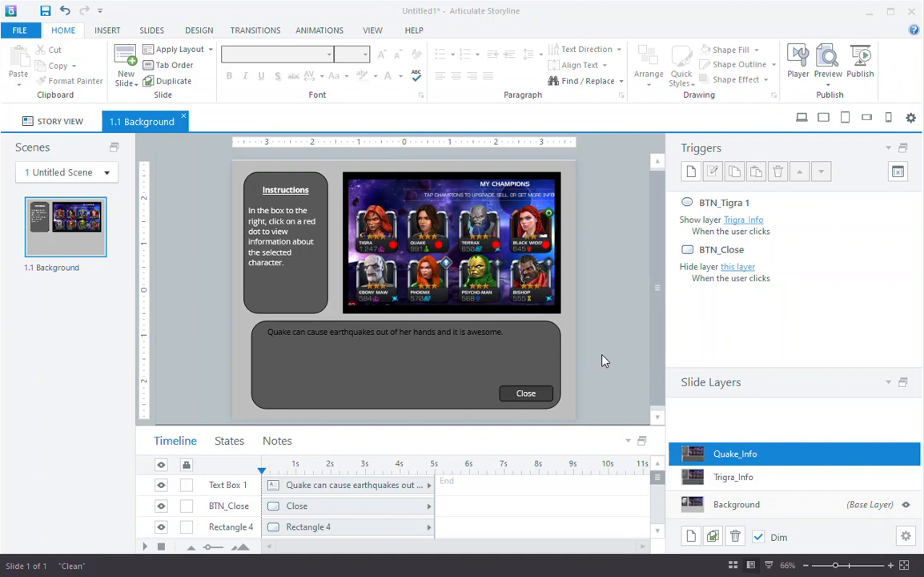
Copy the Close button from the Trigra_Info layer onto the Background base layer.
{"action": "left_click", "coordinate": [793, 504]}
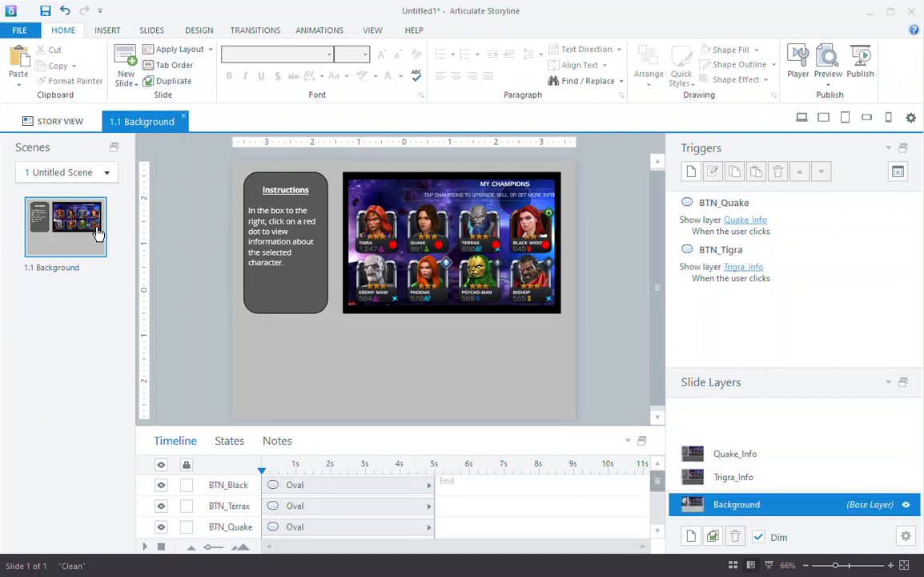
{"action": "left_click", "coordinate": [773, 479]}
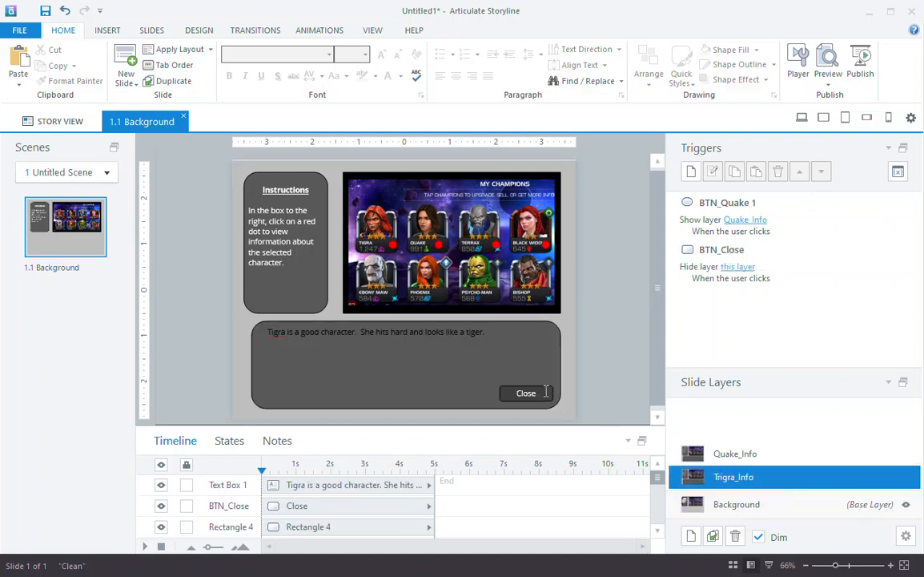
{"action": "left_click", "coordinate": [542, 390]}
{"action": "right_click", "coordinate": [544, 387]}
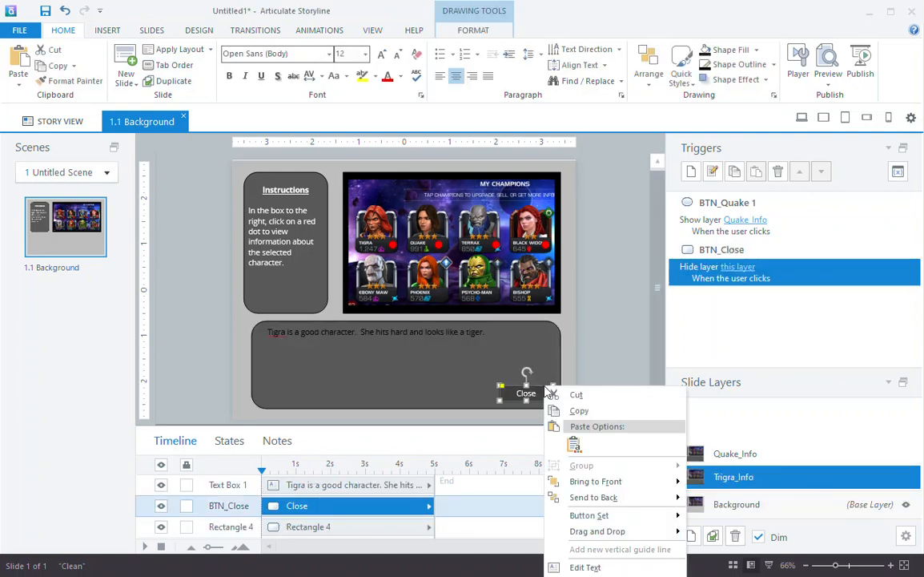
{"action": "left_click", "coordinate": [576, 410]}
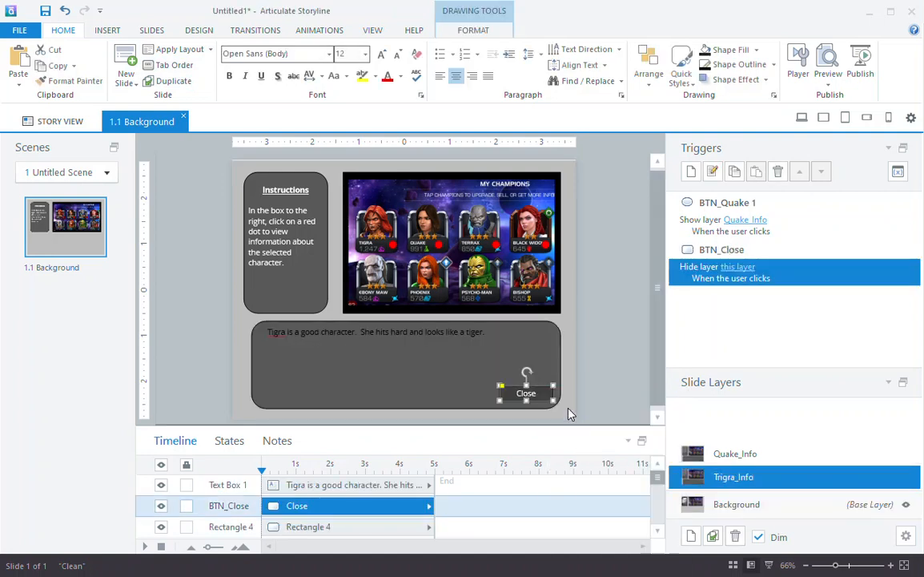
{"action": "left_click", "coordinate": [728, 506]}
{"action": "key", "text": "ctrl+v"}
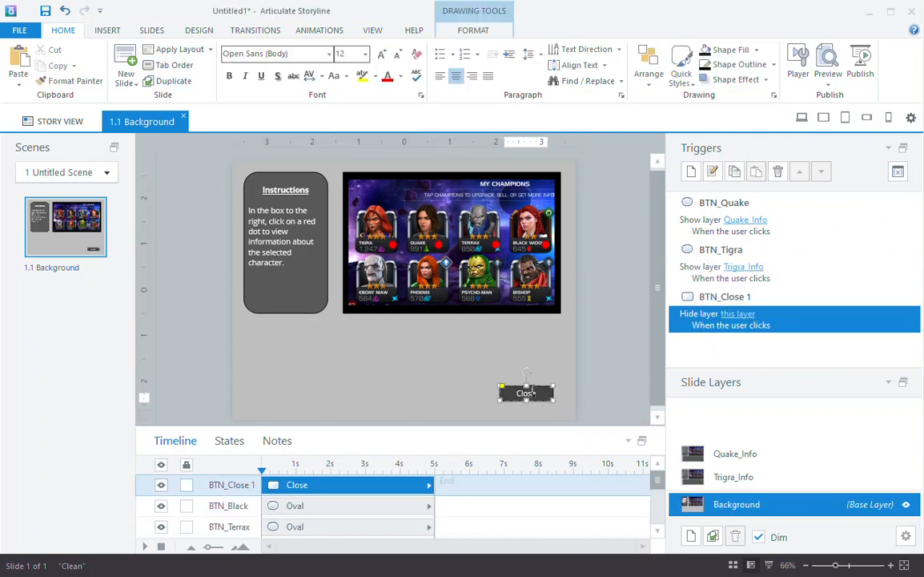
Change the label of the copied button on the base layer to "Next Slide".
{"action": "double_click", "coordinate": [527, 392]}
{"action": "type", "text": "Next Slide"}
{"action": "left_click", "coordinate": [592, 386]}
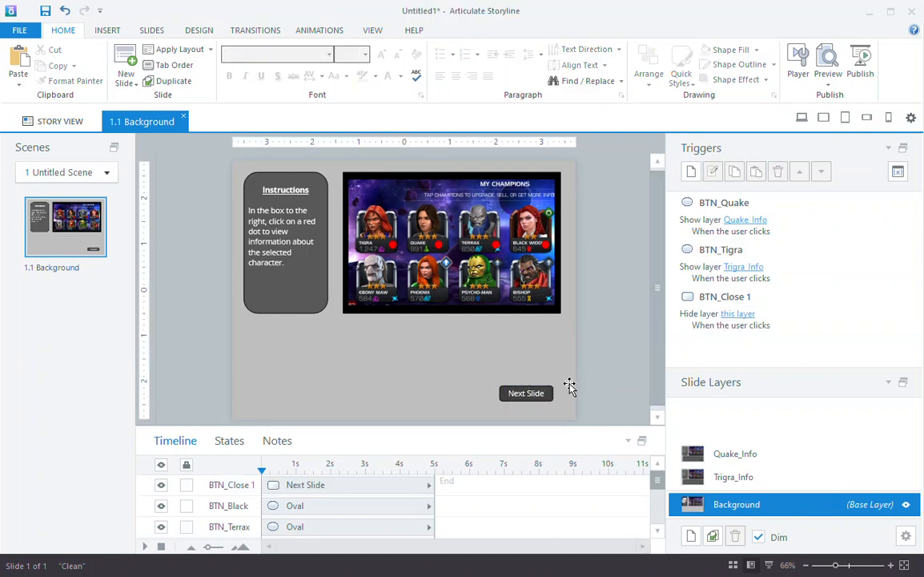
Delete the hide-layer trigger from the Next Slide button on the base layer.
{"action": "left_click", "coordinate": [763, 323]}
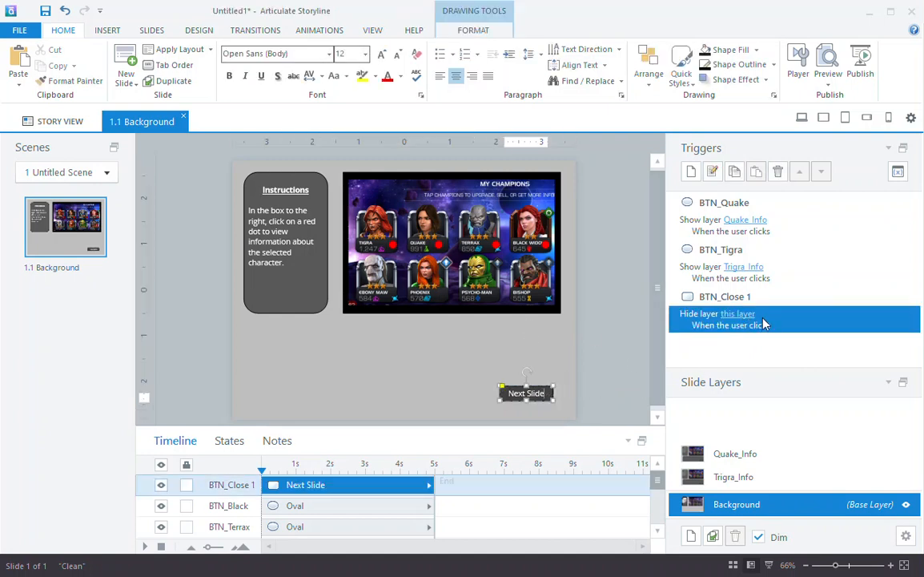
{"action": "left_click", "coordinate": [778, 171]}
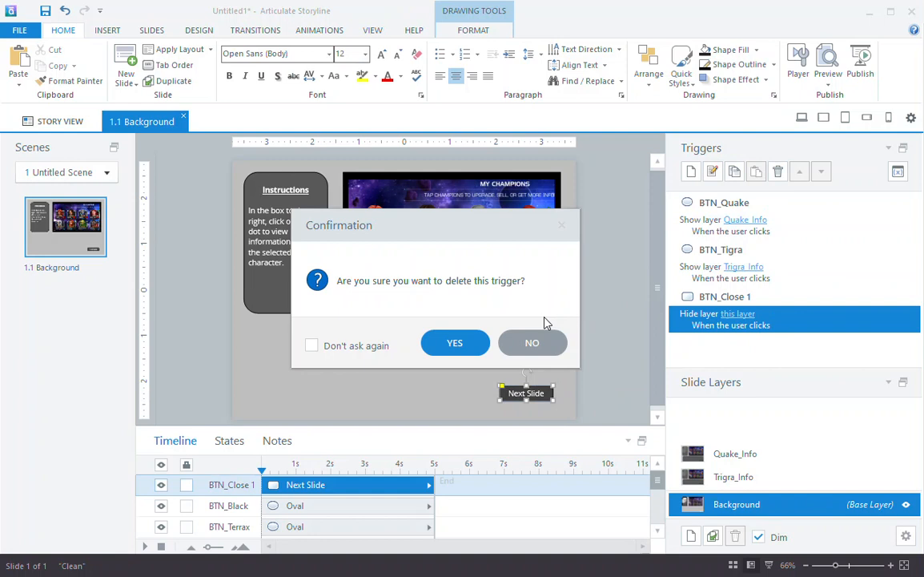
{"action": "left_click", "coordinate": [454, 344]}
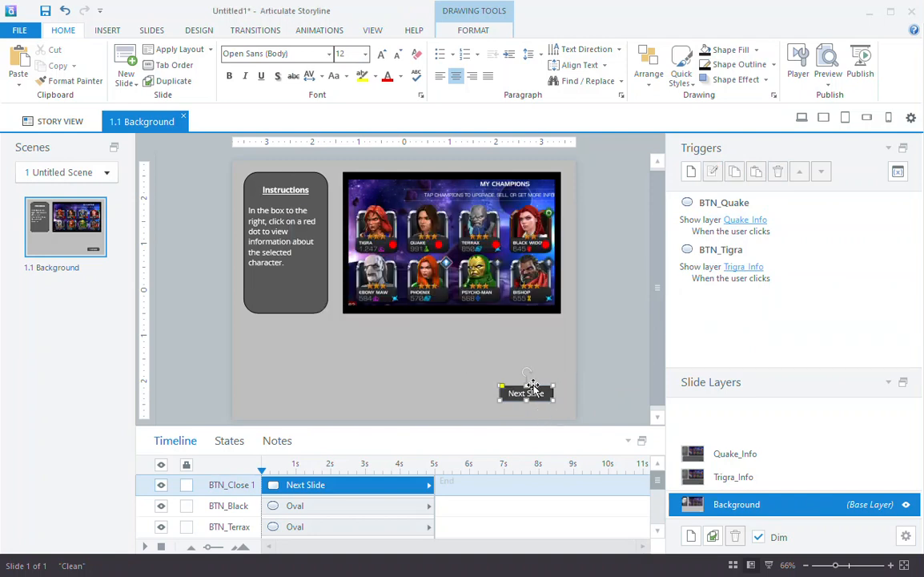
Add a trigger to the Next Slide button that jumps to the next slide when the timeline starts.
{"action": "left_click", "coordinate": [691, 171]}
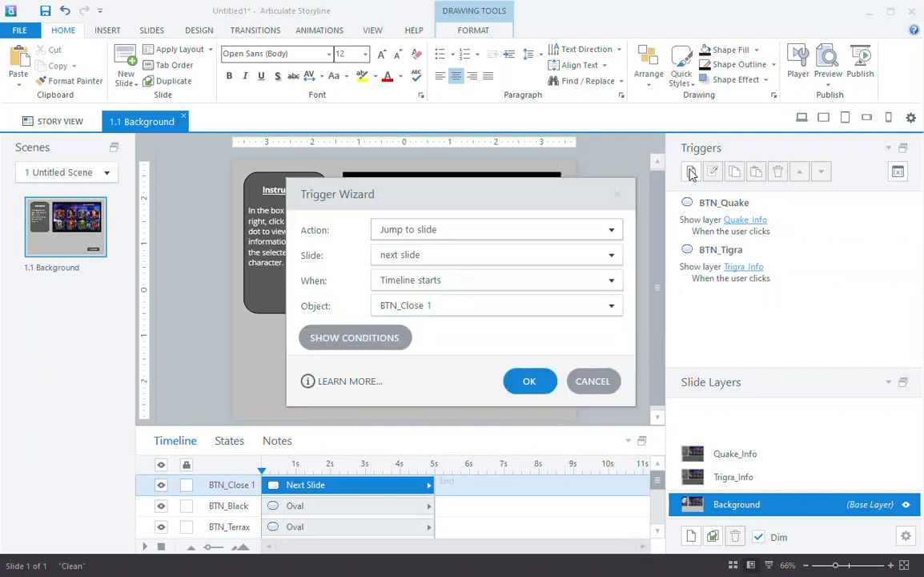
{"action": "left_click", "coordinate": [425, 237]}
{"action": "left_click", "coordinate": [624, 261]}
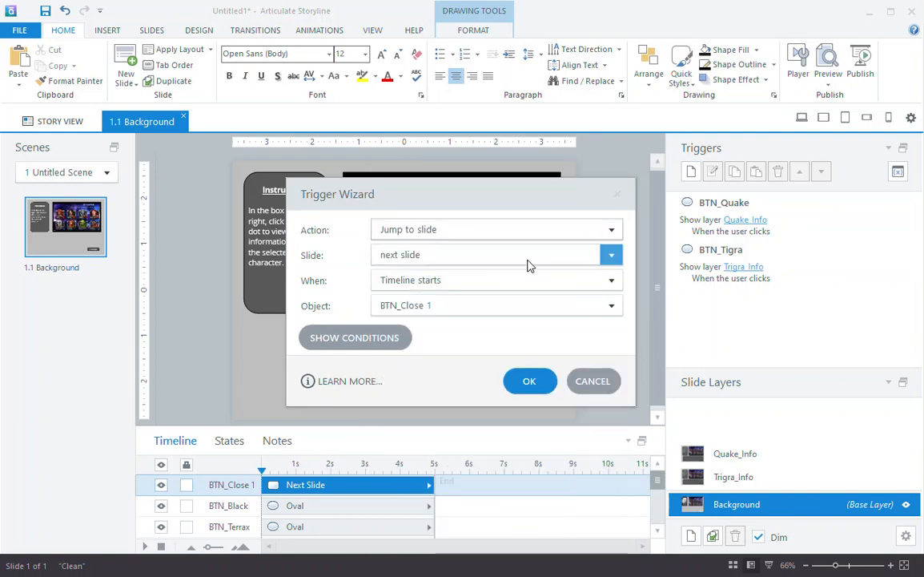
{"action": "left_click", "coordinate": [527, 382]}
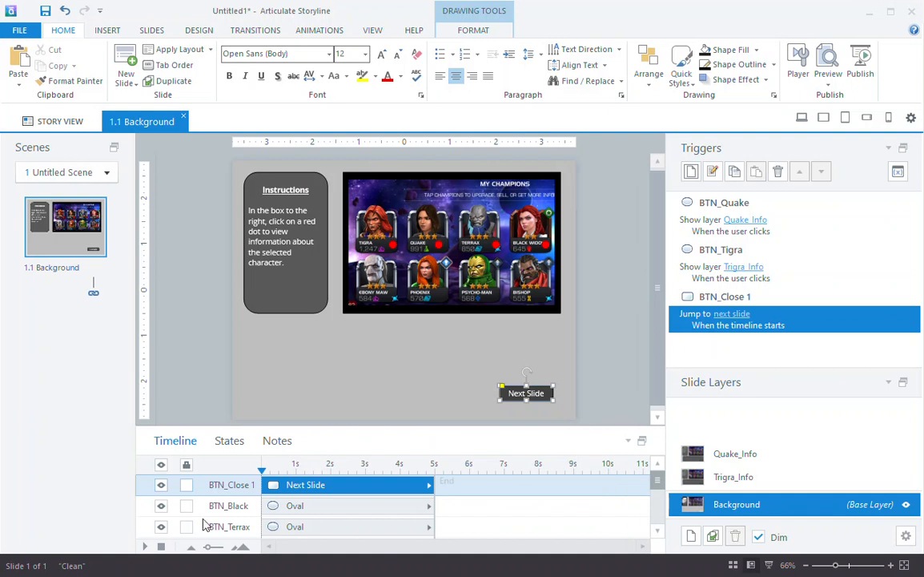
Rename the Next Slide button's timeline object as BTN_Next.
{"action": "double_click", "coordinate": [244, 487]}
{"action": "left_click_drag", "start_coordinate": [228, 485], "coordinate": [296, 497]}
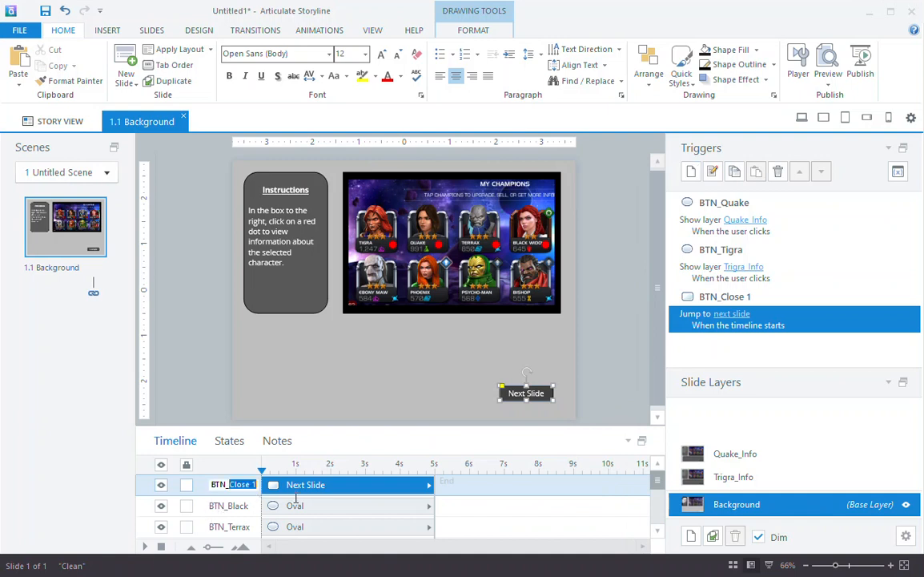
{"action": "type", "text": "NExt"}
{"action": "key", "text": "Return"}
Change BTN_Next's jump-to-next-slide trigger so it runs when the user clicks the button.
{"action": "double_click", "coordinate": [685, 324]}
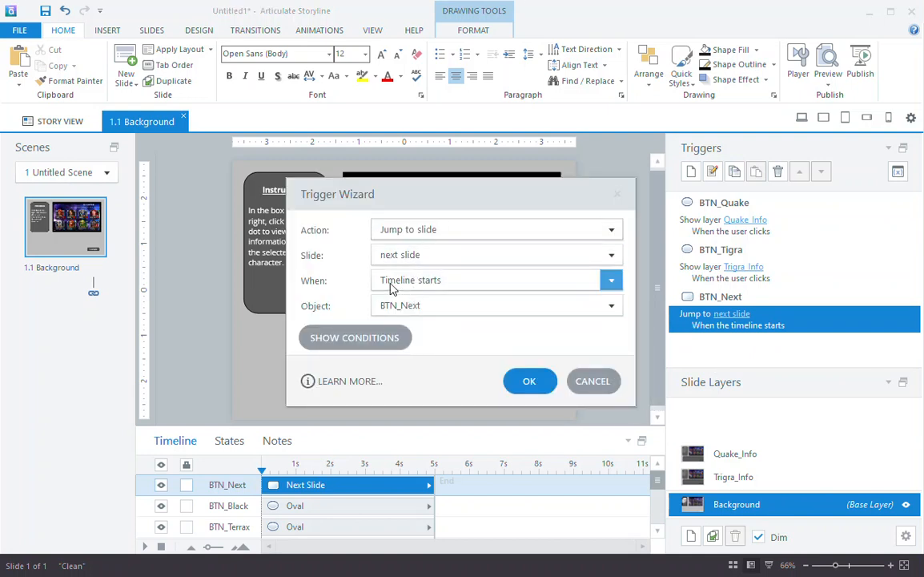
{"action": "left_click", "coordinate": [452, 284]}
{"action": "left_click", "coordinate": [433, 226]}
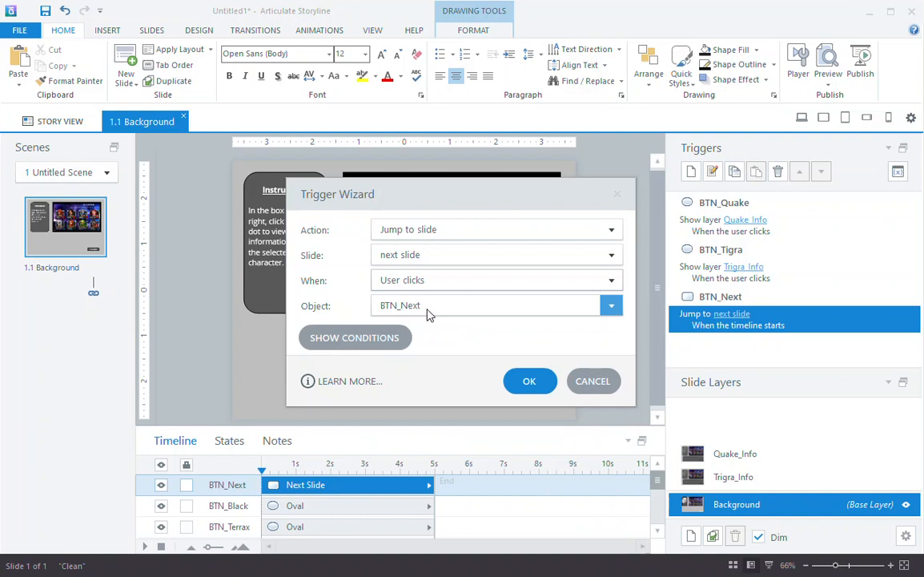
{"action": "left_click", "coordinate": [529, 384]}
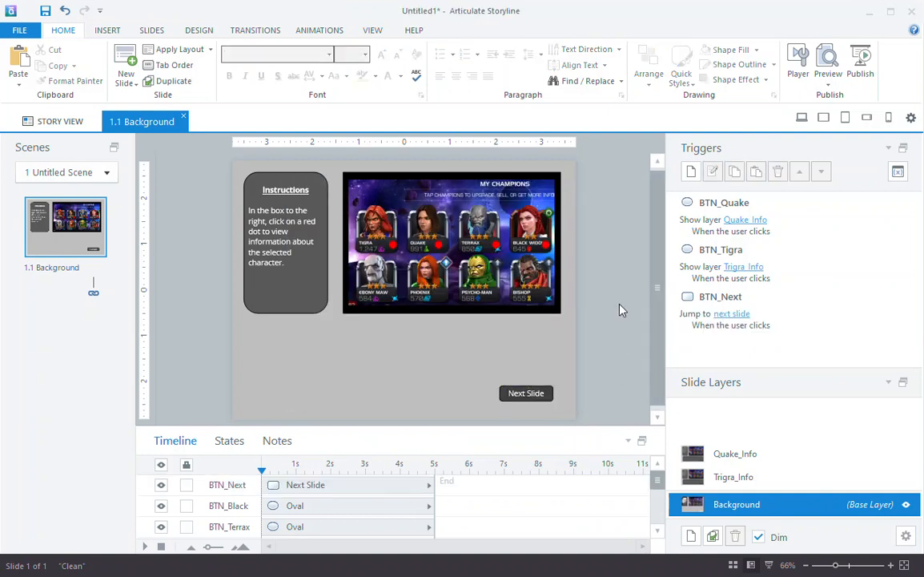
Preview the slide and test opening, switching between and closing Tigra's and Quake's information with the Next Slide button on the base layer.
{"action": "left_click", "coordinate": [828, 64]}
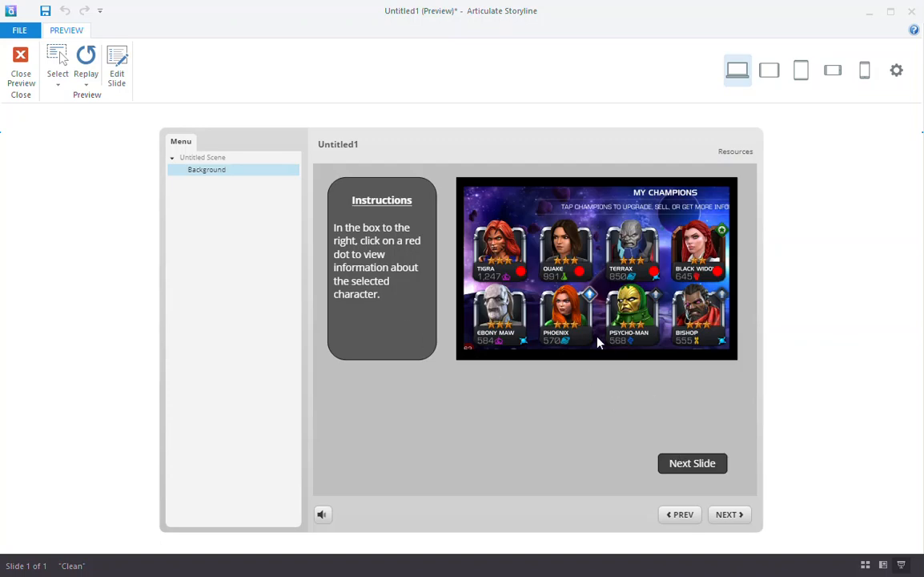
{"action": "left_click", "coordinate": [519, 272]}
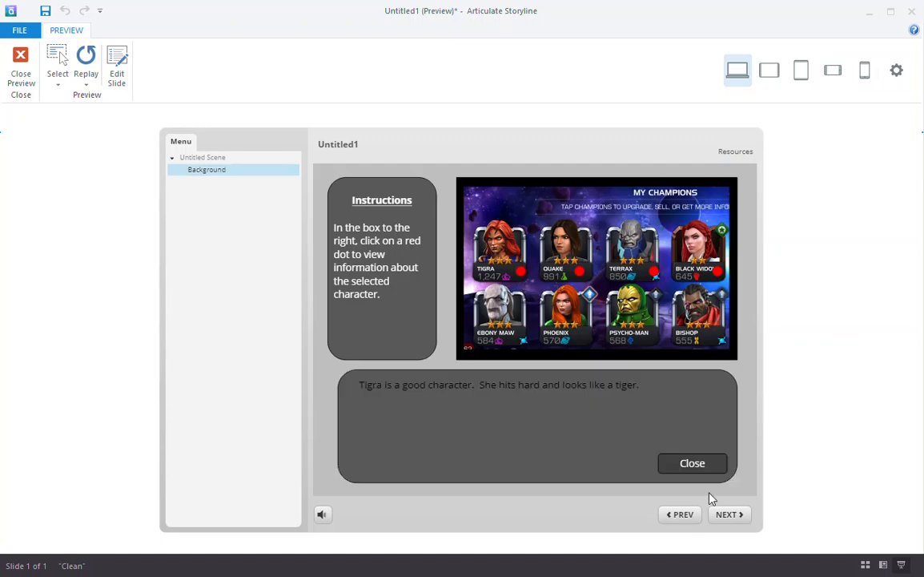
{"action": "left_click", "coordinate": [694, 462]}
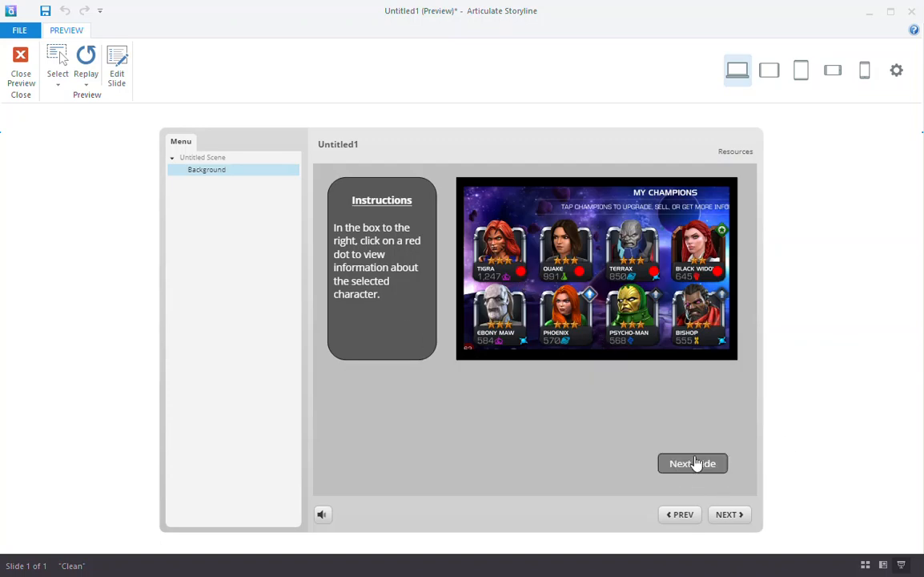
{"action": "left_click", "coordinate": [589, 278]}
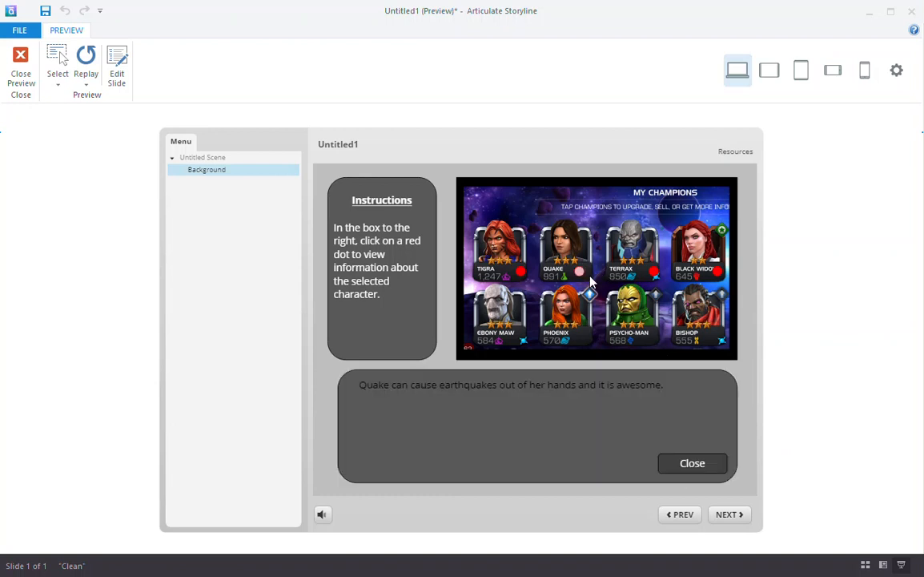
{"action": "left_click", "coordinate": [521, 273]}
{"action": "left_click", "coordinate": [583, 272]}
{"action": "left_click", "coordinate": [689, 471]}
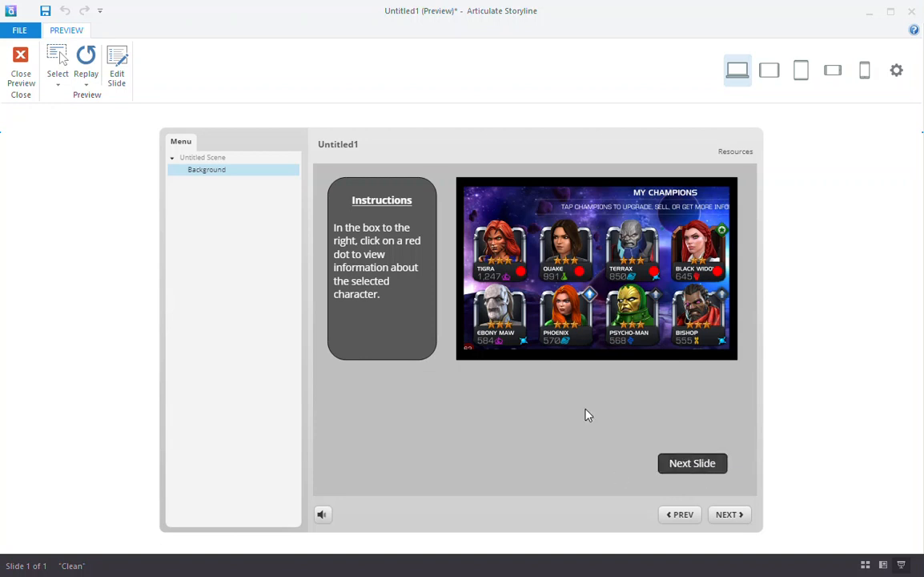
{"action": "left_click", "coordinate": [521, 271]}
{"action": "left_click", "coordinate": [579, 272]}
{"action": "left_click", "coordinate": [520, 272]}
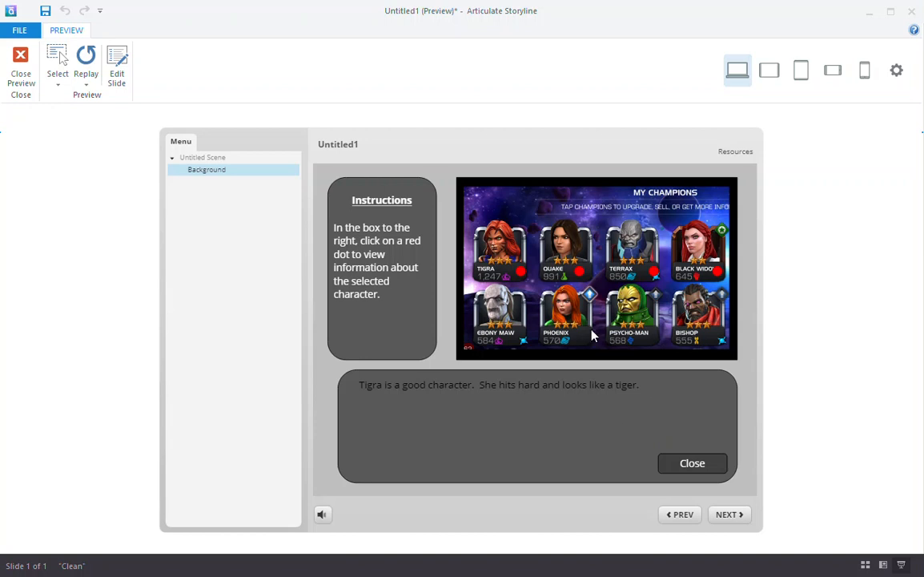
{"action": "left_click", "coordinate": [579, 274]}
{"action": "left_click", "coordinate": [704, 464]}
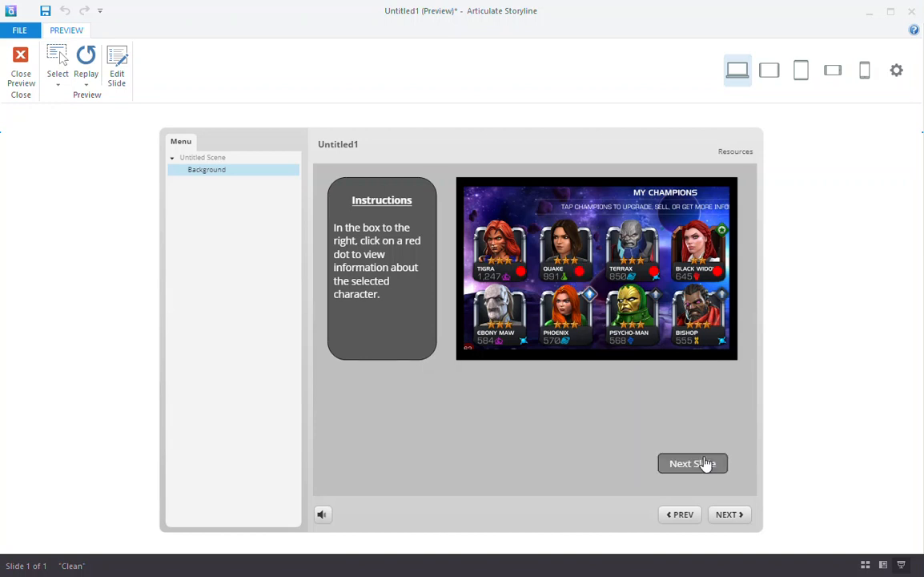